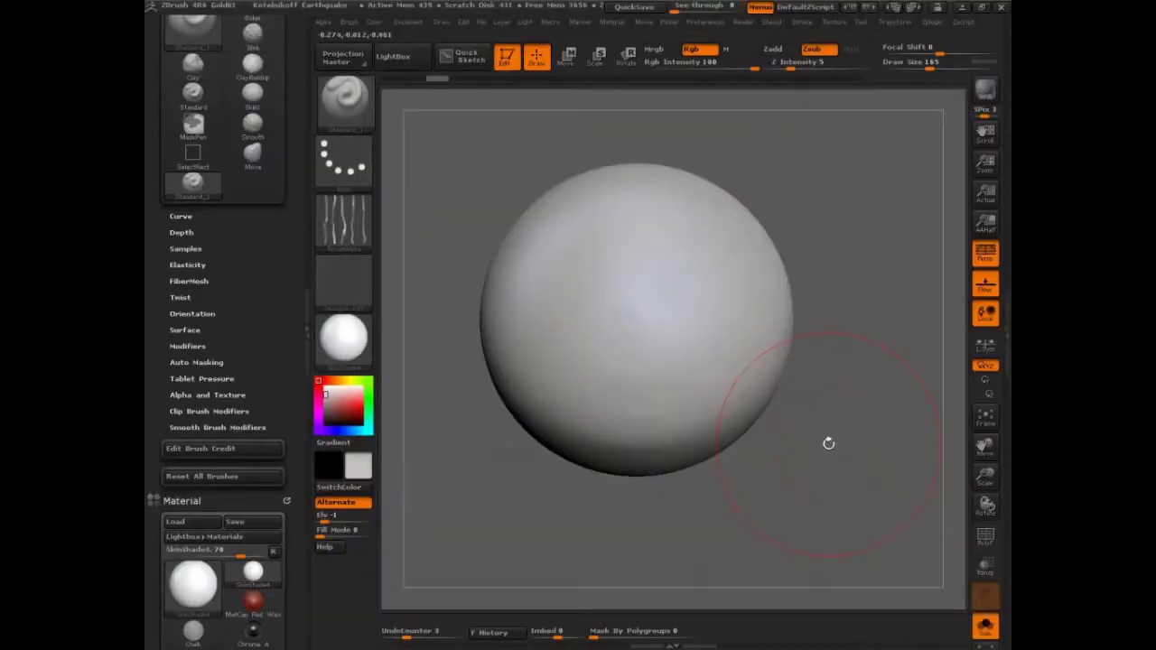
Switch the current brush's stroke type to Spray and set its draw size to 145.
scroll(224, 452, "down", 1)
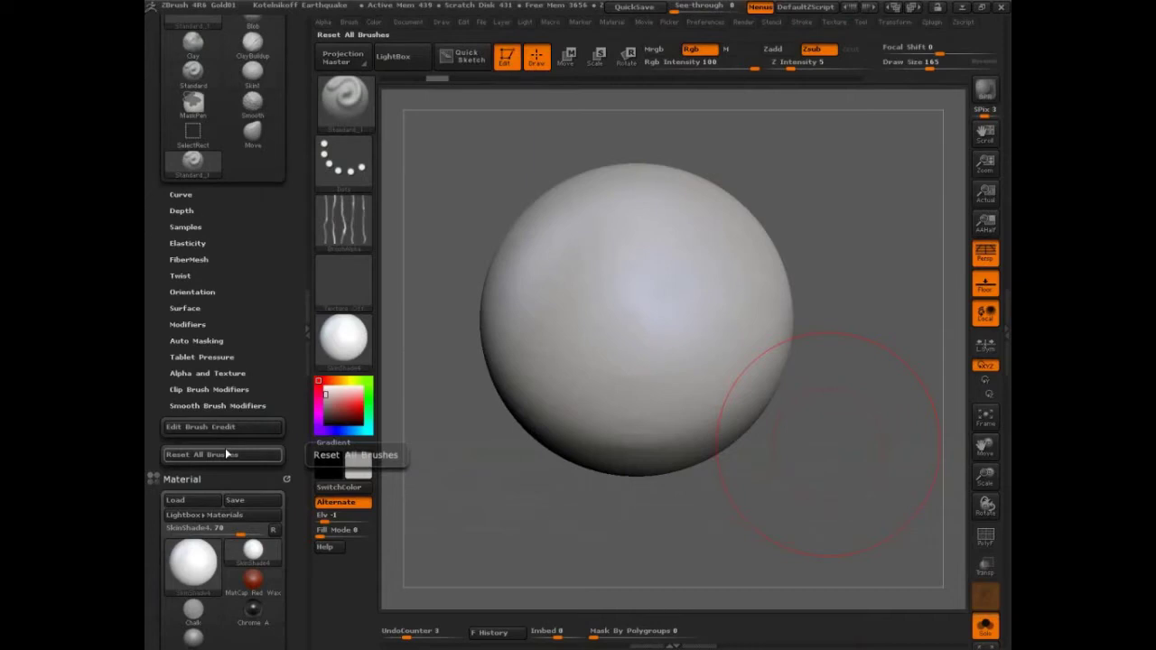
left_click_drag(276, 262, 276, 413)
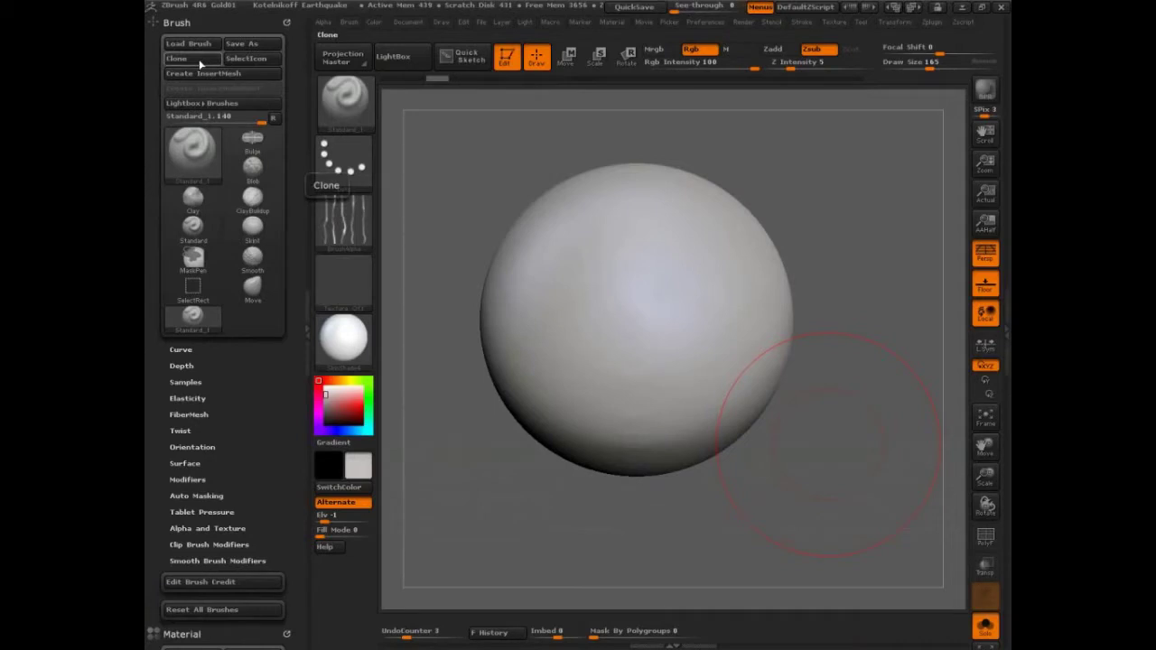
left_click_drag(464, 490, 683, 492)
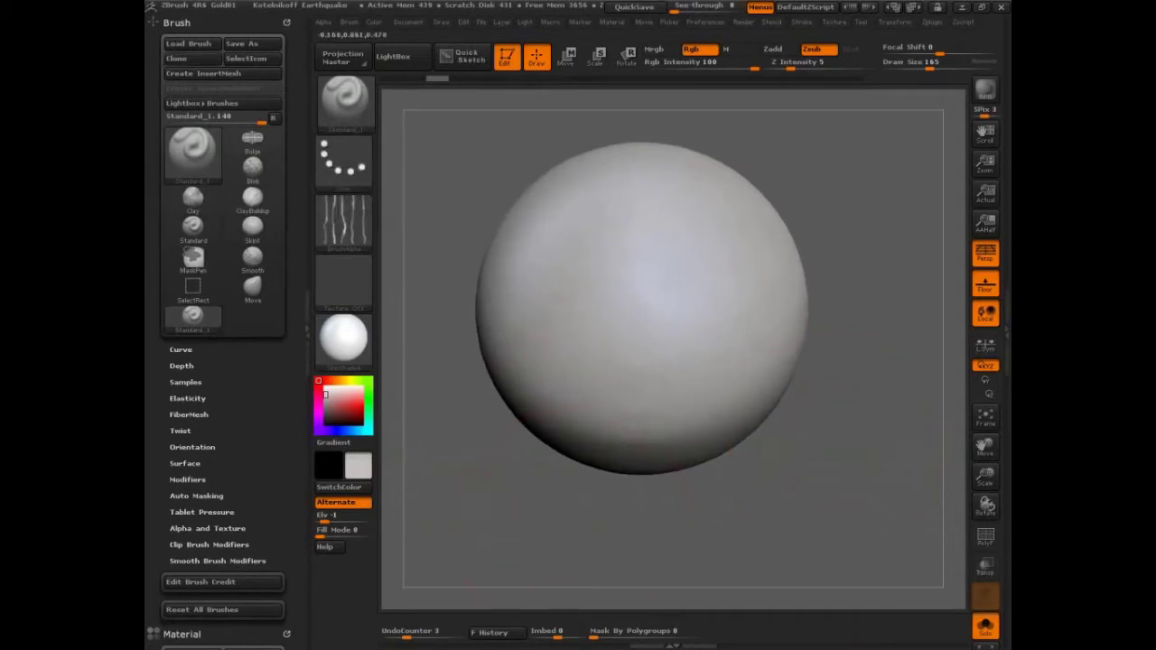
left_click(348, 172)
left_click(658, 180)
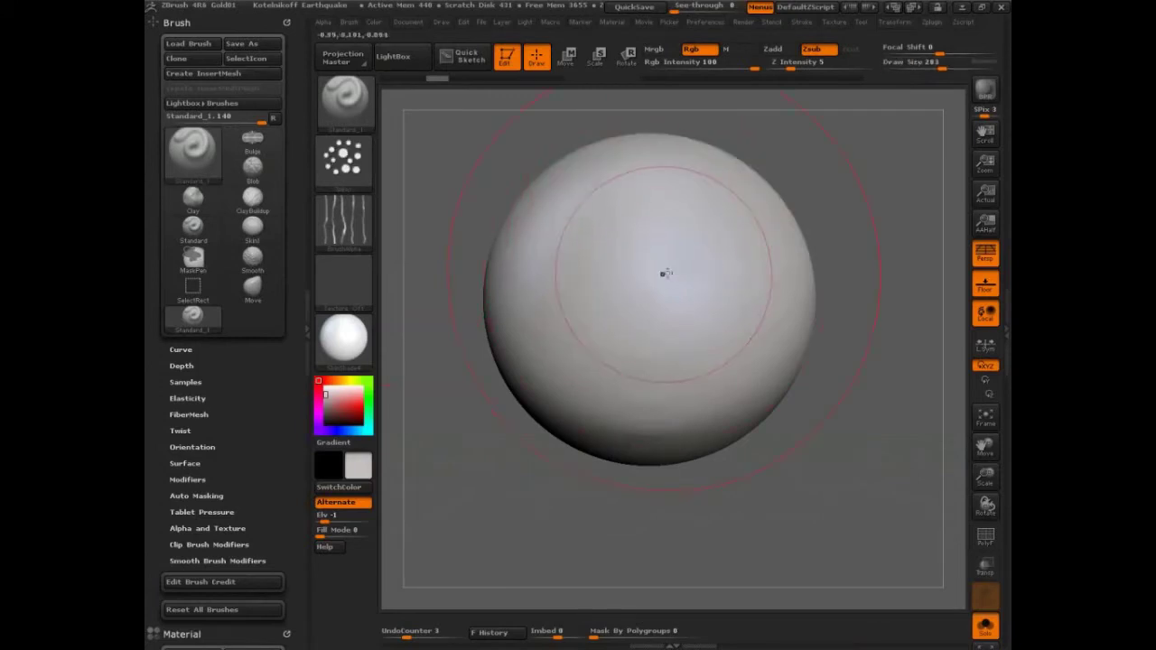
key("shift")
key("s")
left_click_drag(682, 280, 648, 280)
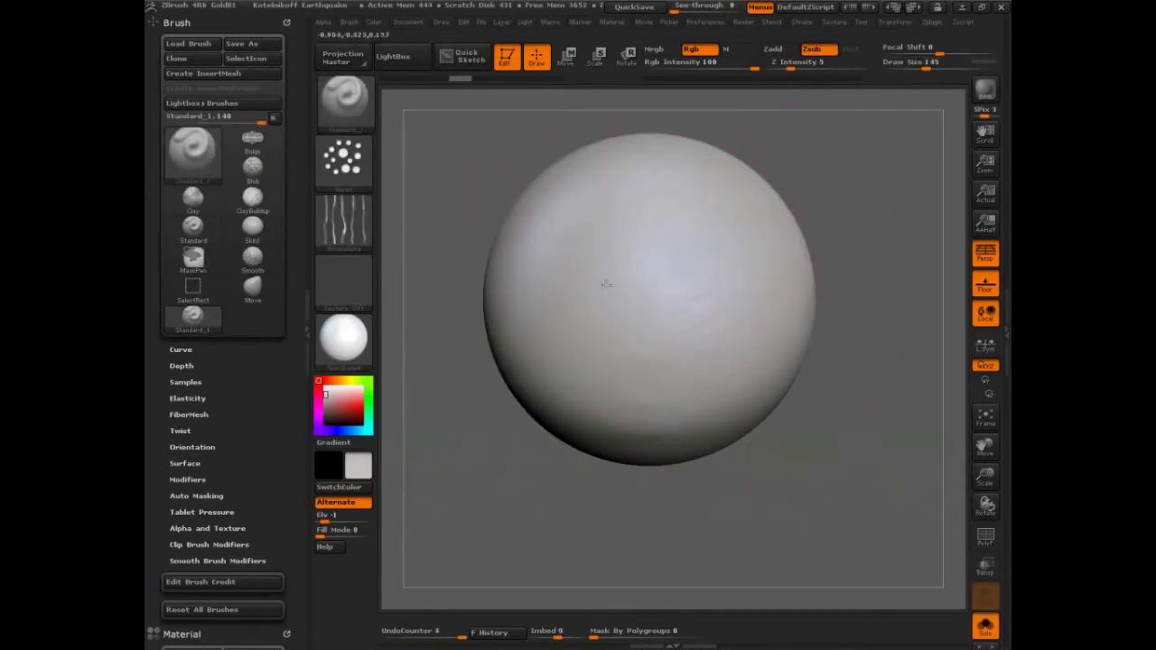
Spray the brush's subtractive wrinkled skin texture over the front of the sphere.
left_click_drag(592, 220, 652, 399)
mouse_move(687, 271)
left_mouse_down()
mouse_move(709, 318)
mouse_move(738, 303)
left_mouse_up()
mouse_move(637, 296)
left_mouse_down()
mouse_move(568, 316)
mouse_move(722, 380)
mouse_move(736, 352)
left_mouse_up()
mouse_move(749, 305)
left_mouse_down()
mouse_move(596, 233)
mouse_move(611, 186)
mouse_move(737, 285)
left_mouse_up()
mouse_move(742, 307)
left_mouse_down()
mouse_move(573, 334)
mouse_move(597, 386)
mouse_move(542, 289)
mouse_move(568, 361)
mouse_move(593, 278)
mouse_move(620, 370)
left_mouse_up()
left_click_drag(610, 217, 572, 190)
mouse_move(862, 394)
left_mouse_down()
mouse_move(881, 474)
mouse_move(854, 461)
mouse_move(867, 467)
mouse_move(846, 490)
left_mouse_up()
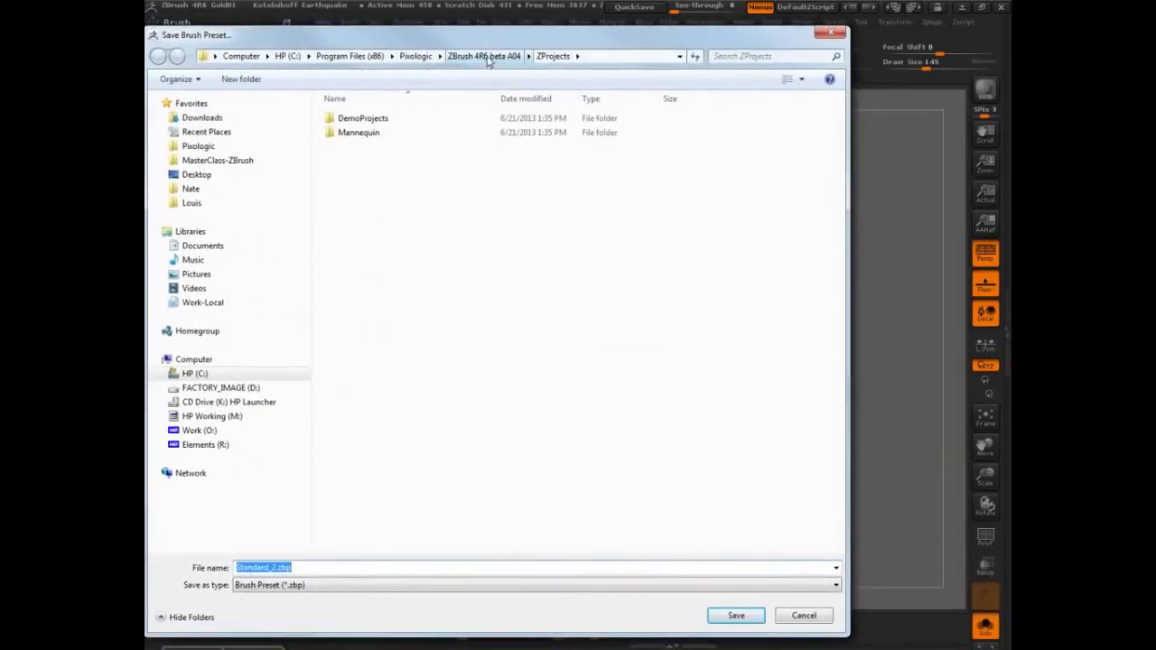
Save the brush preset as skin-02 in the BrushPresets folder under ZBrush 4R6 Gold1 > ZStartup.
left_click(416, 56)
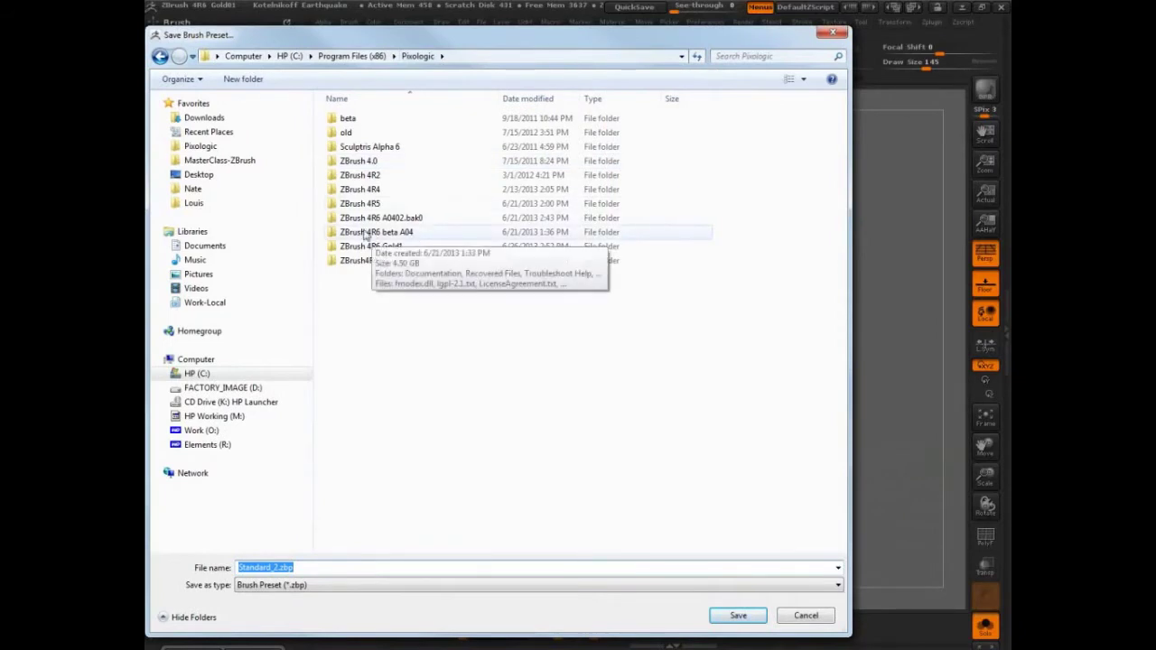
double_click(367, 247)
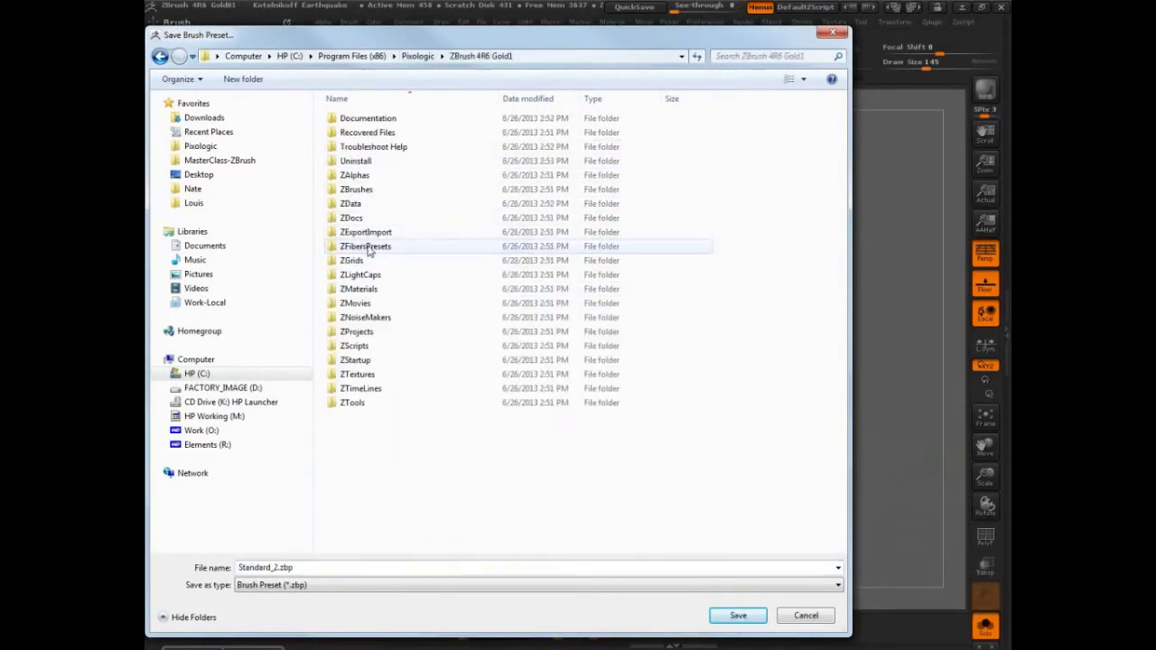
double_click(360, 360)
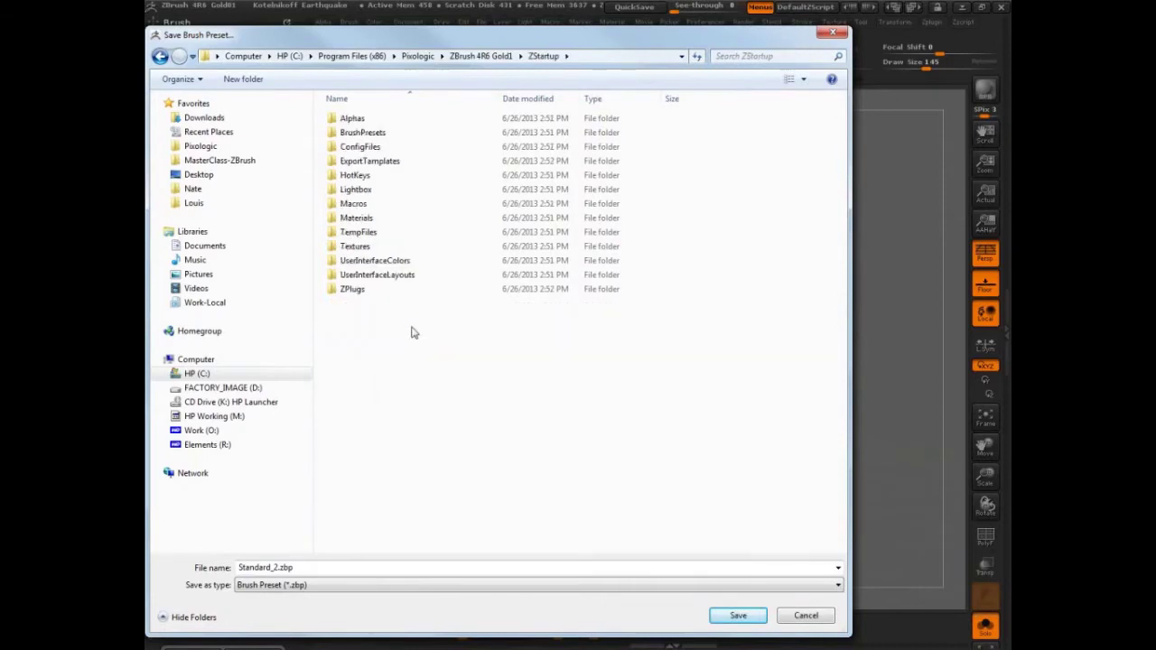
double_click(362, 133)
left_click(305, 566)
type("skin-02")
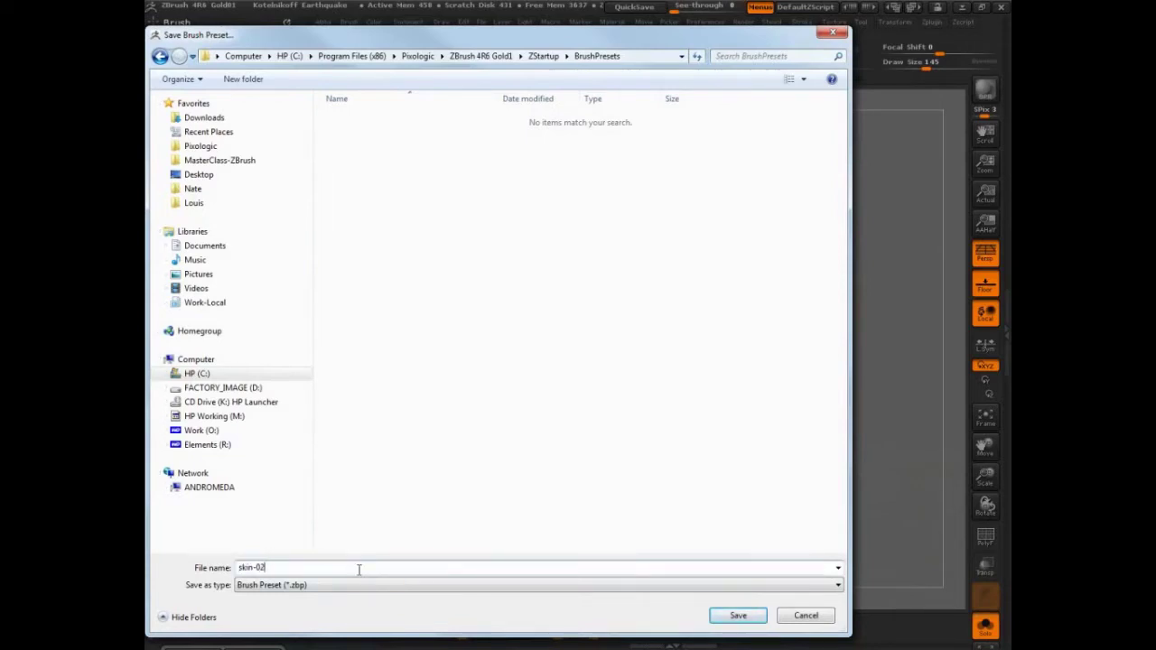
left_click(738, 614)
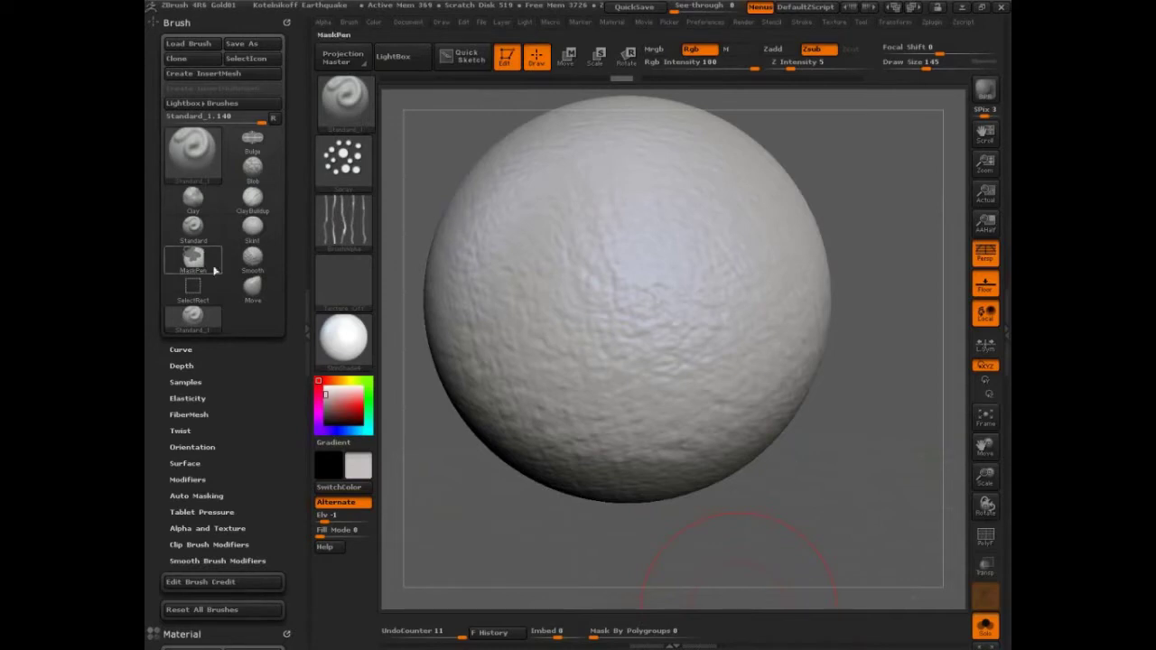
Select the Standard brush and give it Alpha 60 and the Color Spray stroke.
left_click(192, 226)
left_click(346, 225)
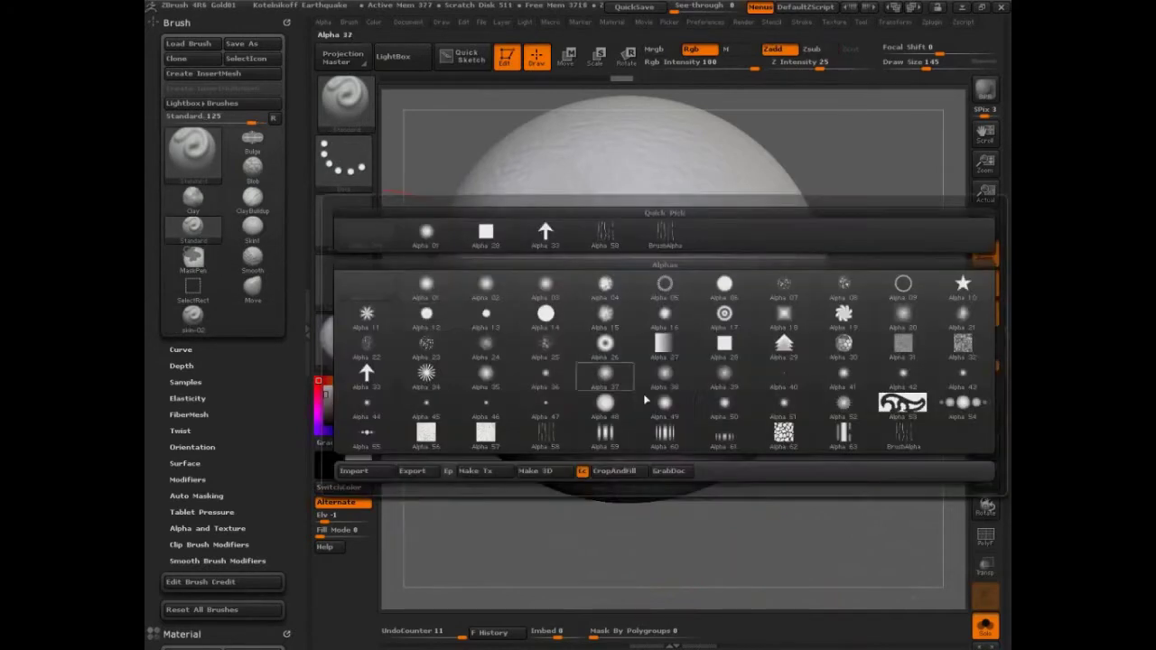
left_click(678, 443)
left_click(343, 160)
left_click(599, 173)
Adjust the Standard brush's Samples settings and set its depth Imbed to -33.
left_click(185, 381)
left_click_drag(249, 431, 282, 431)
left_click_drag(245, 364, 244, 210)
left_click(188, 228)
left_click(185, 211)
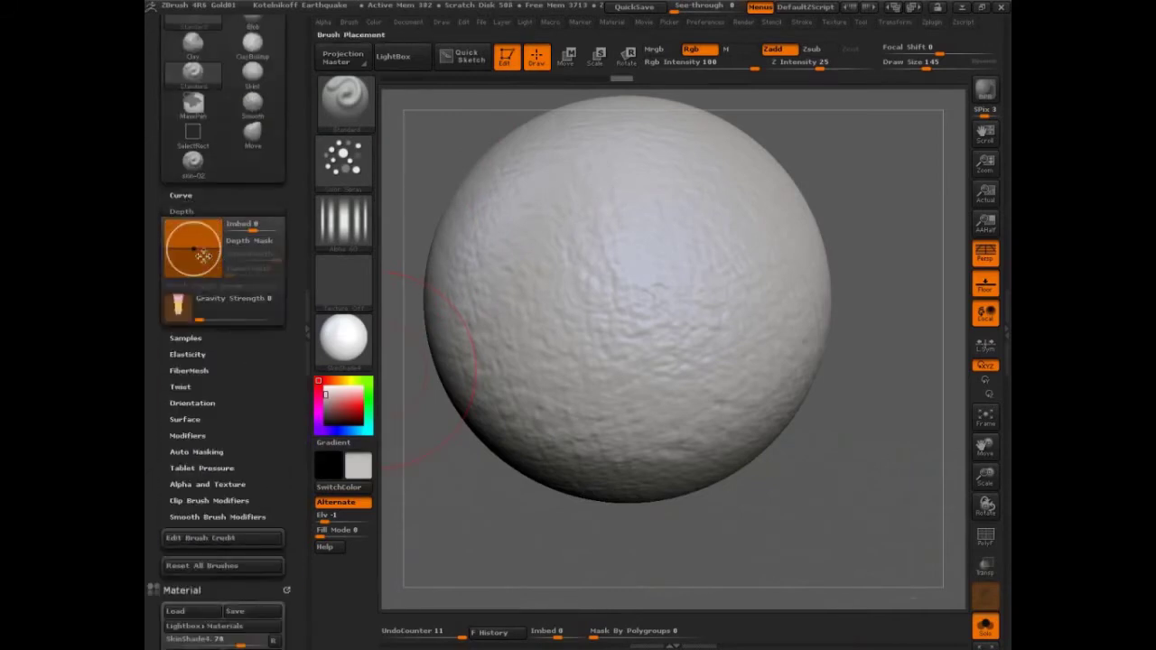
left_click(181, 195)
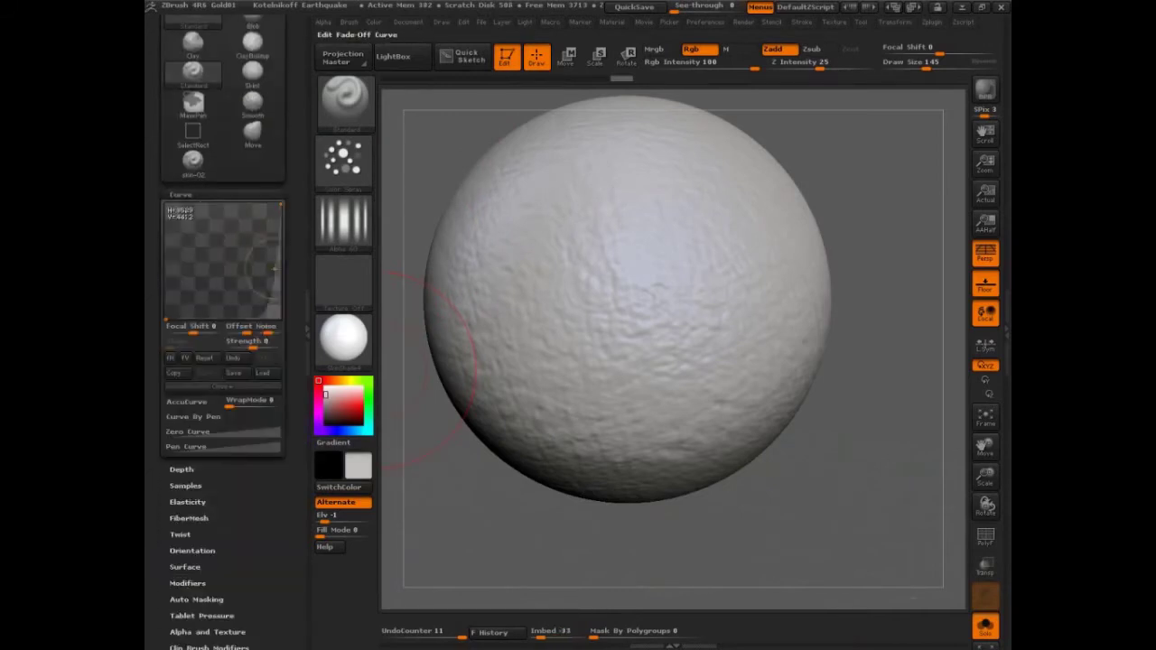
left_click(183, 195)
scroll(268, 396, "up", 4)
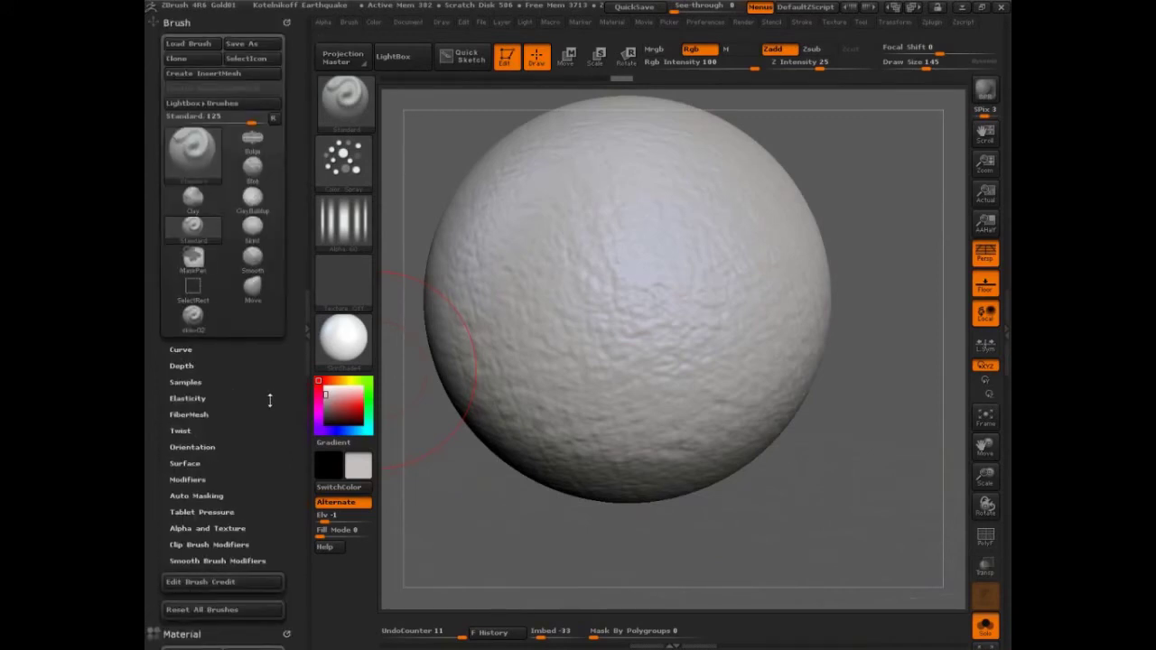
Load the original Standard brush preset from the BrushPresets folder under ZBrush 4R6 Gold1 > ZData.
left_click(188, 44)
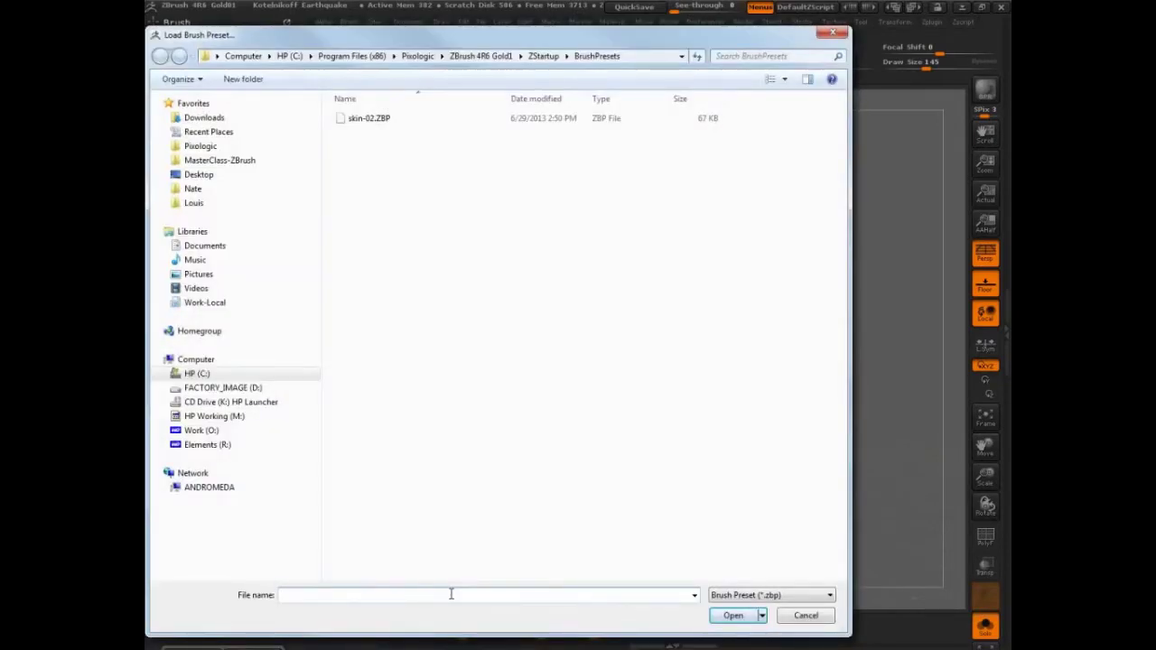
left_click(481, 56)
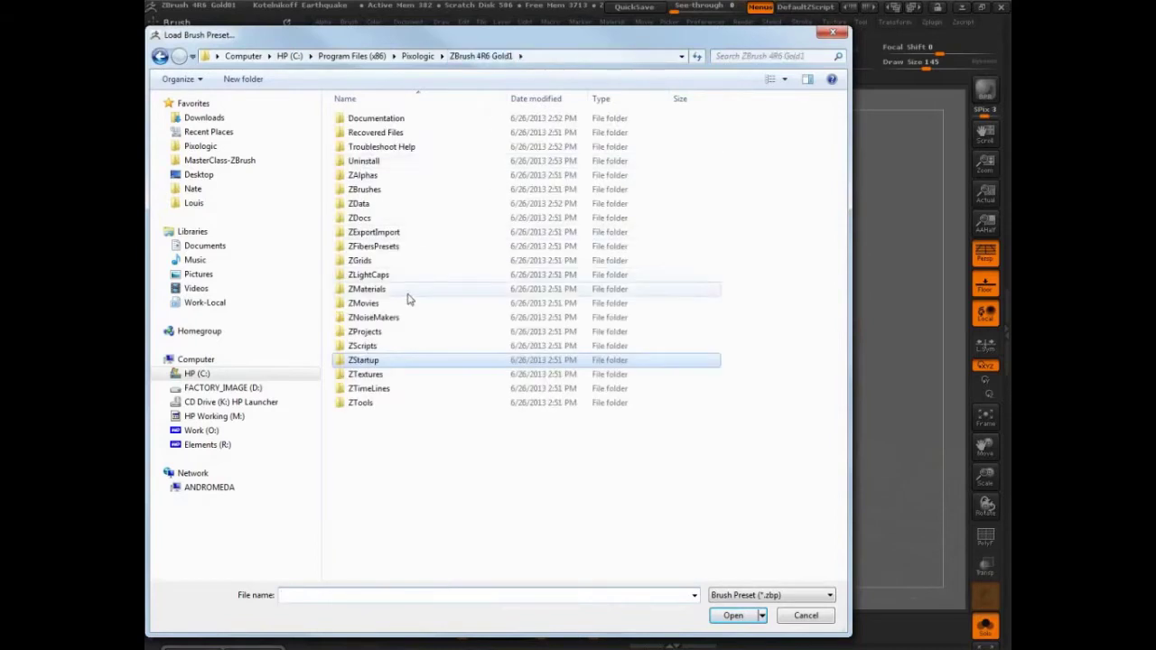
double_click(360, 205)
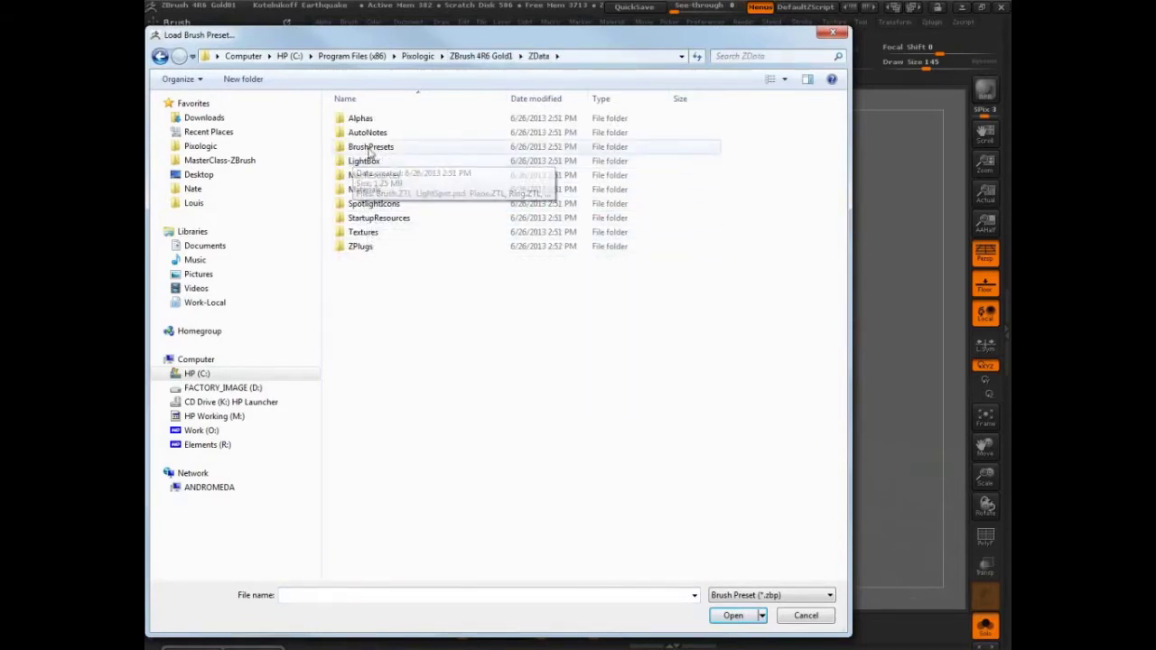
double_click(369, 150)
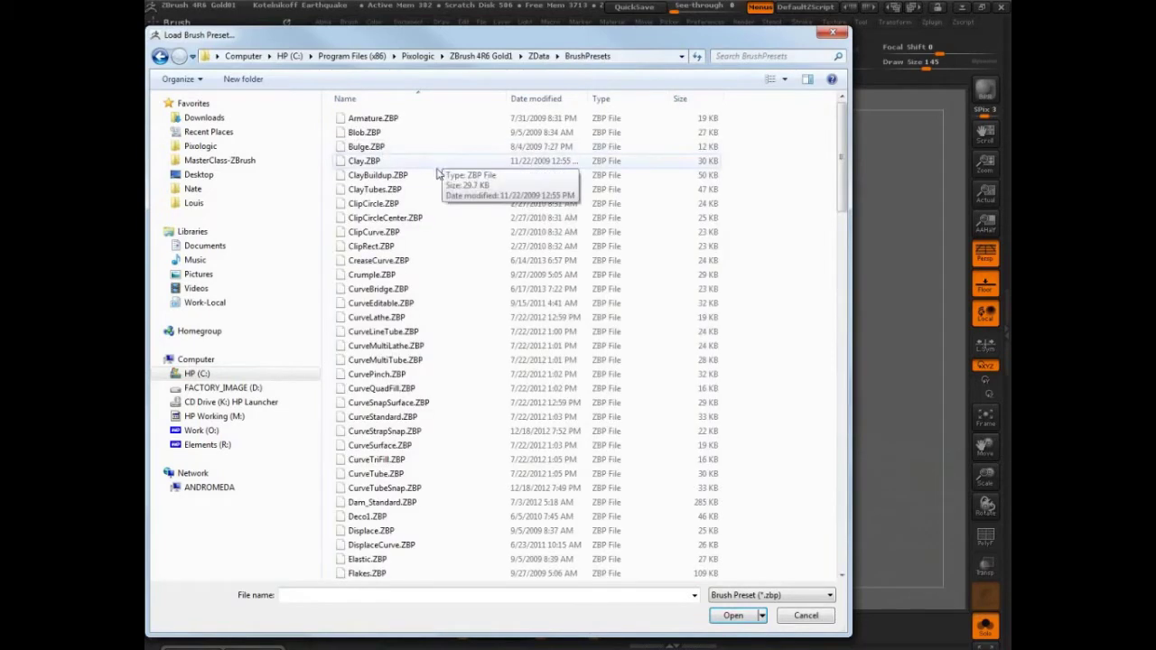
scroll(824, 213, "down", 6)
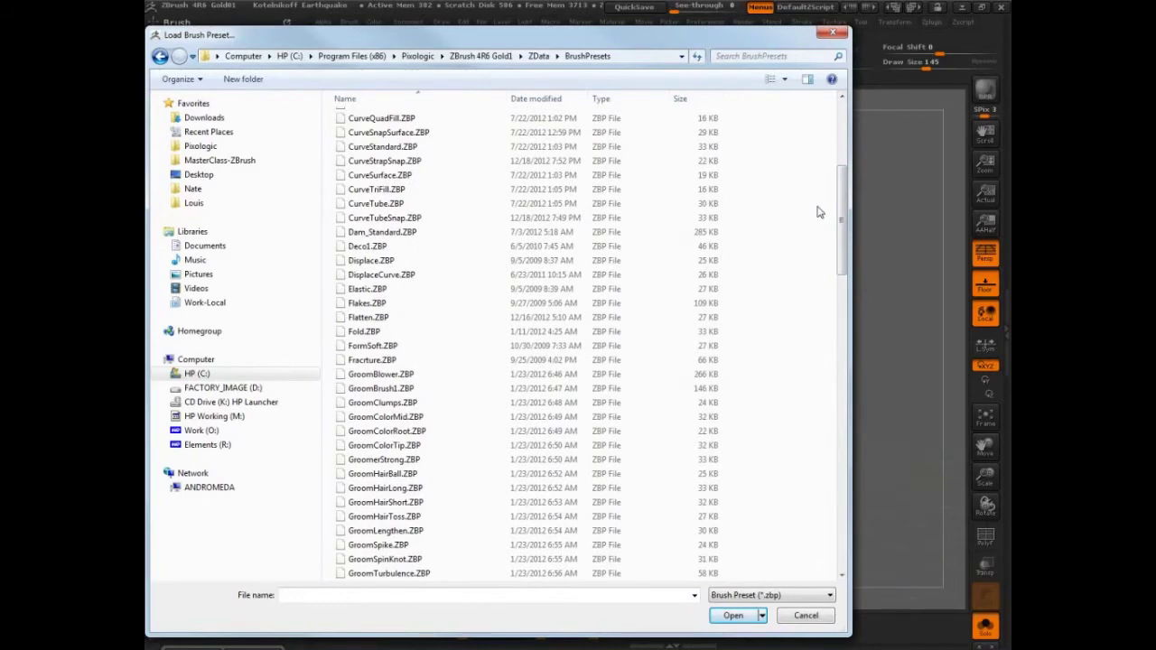
left_click_drag(842, 226, 840, 517)
left_click(406, 420)
left_click(736, 615)
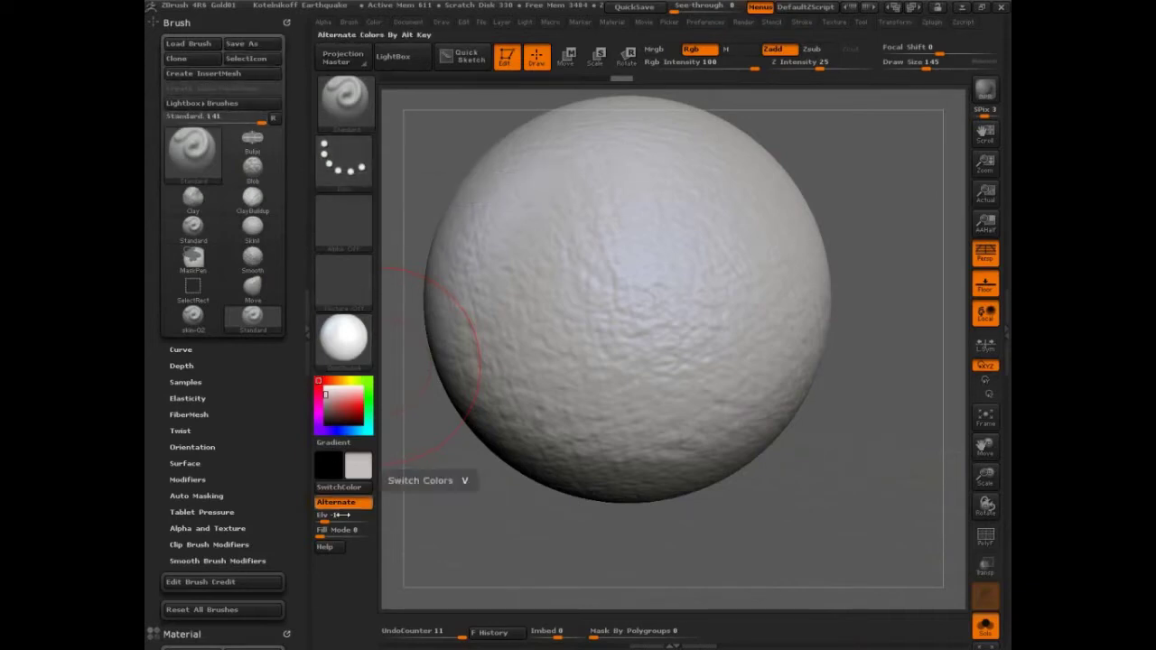
Select the ClayTubes brush from the sculpting brushes.
left_click_drag(265, 471, 264, 430)
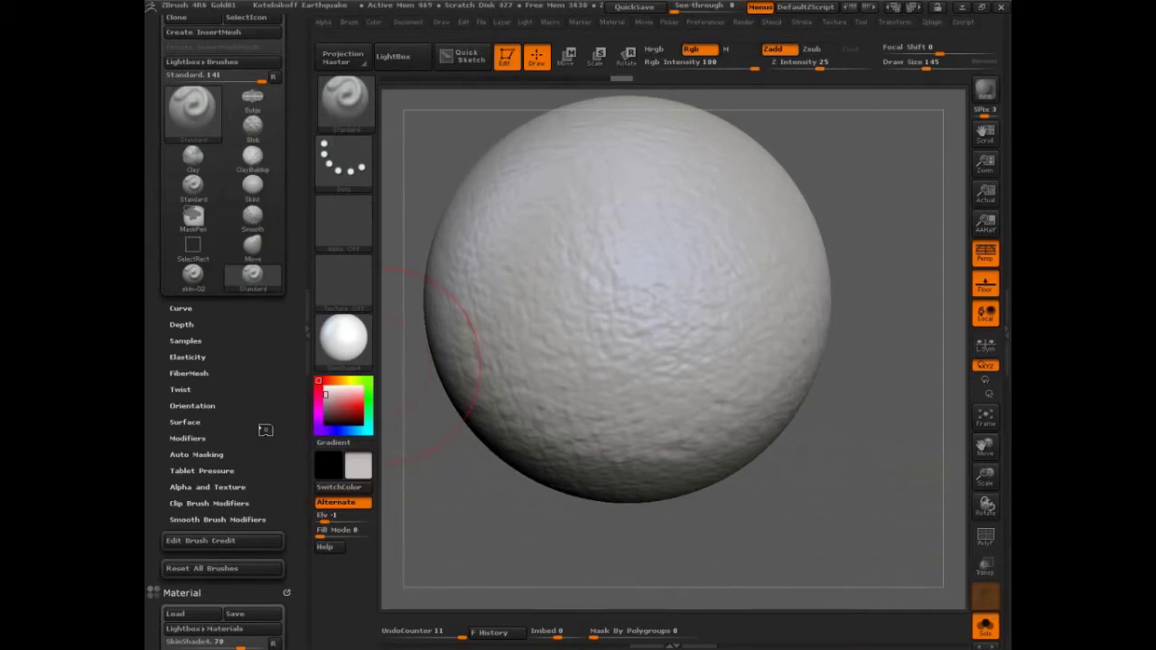
left_click(344, 99)
left_click(498, 173)
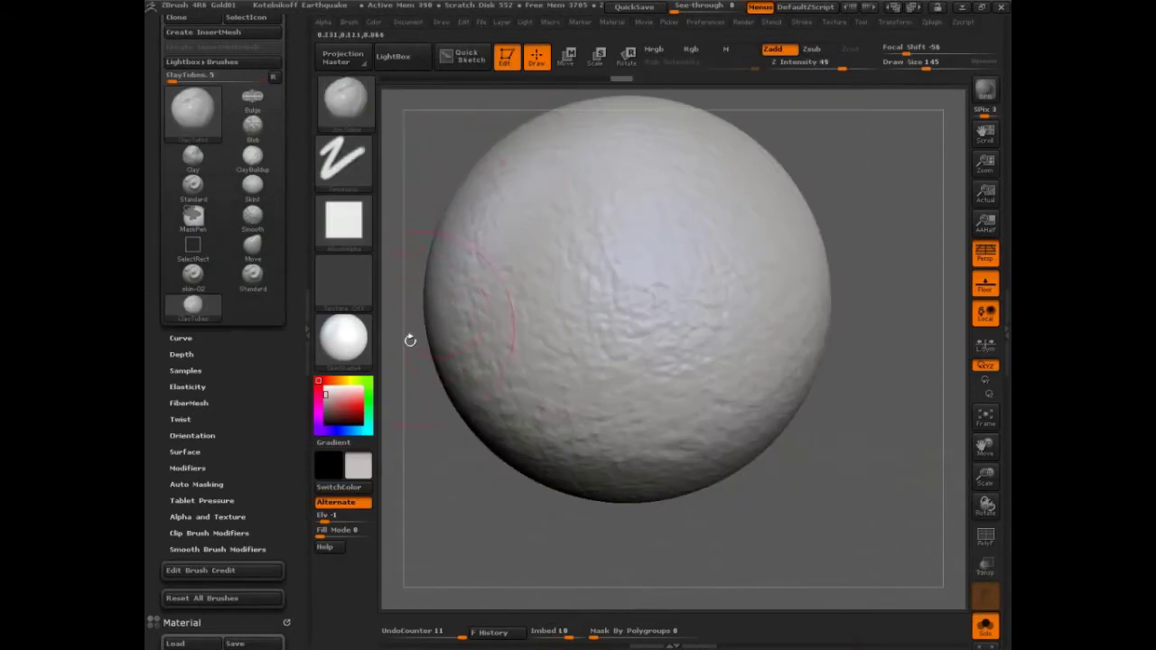
Switch to the Clay brush and look at its Depth settings.
left_click(356, 114)
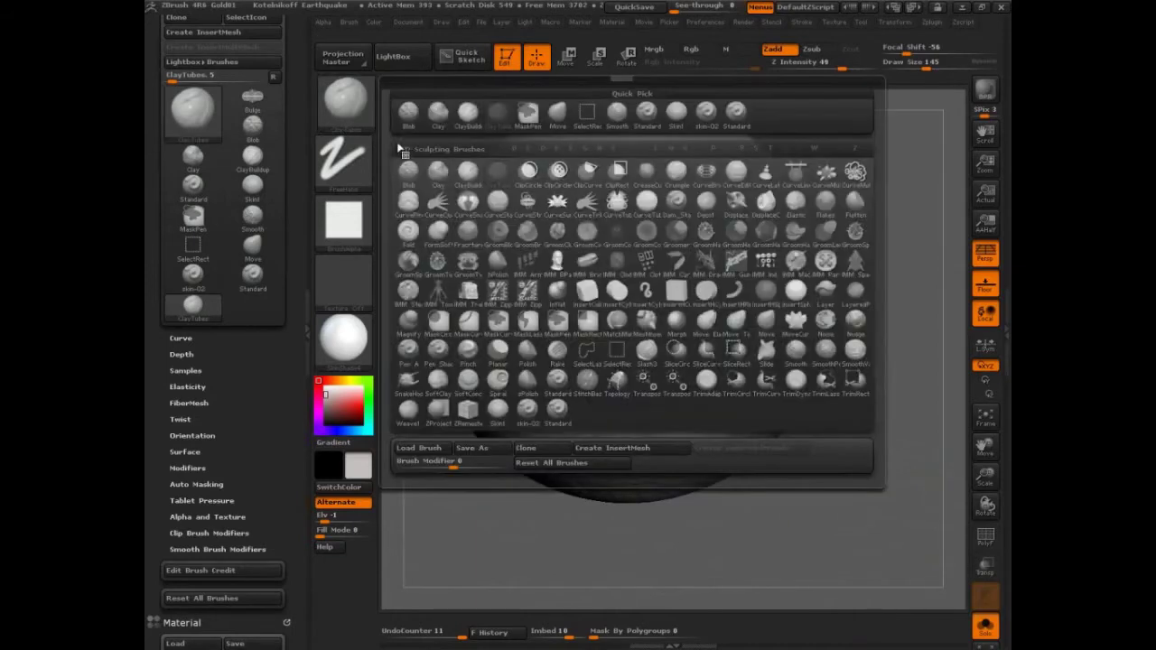
left_click(440, 178)
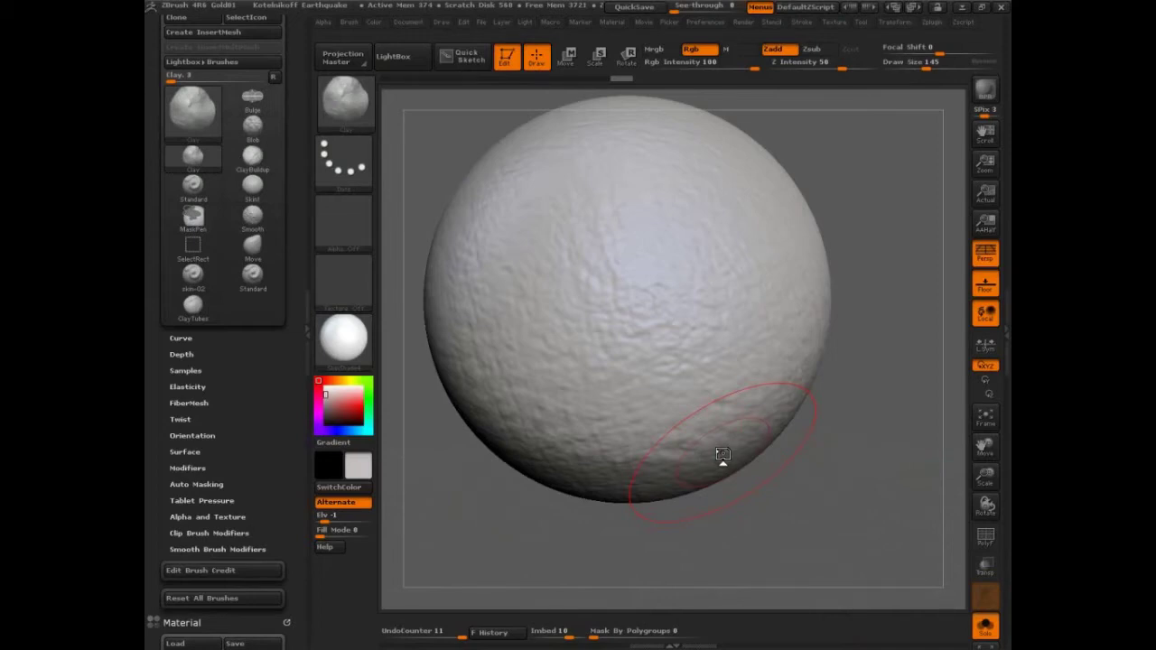
mouse_move(257, 395)
left_mouse_down()
mouse_move(262, 431)
mouse_move(271, 368)
left_mouse_up()
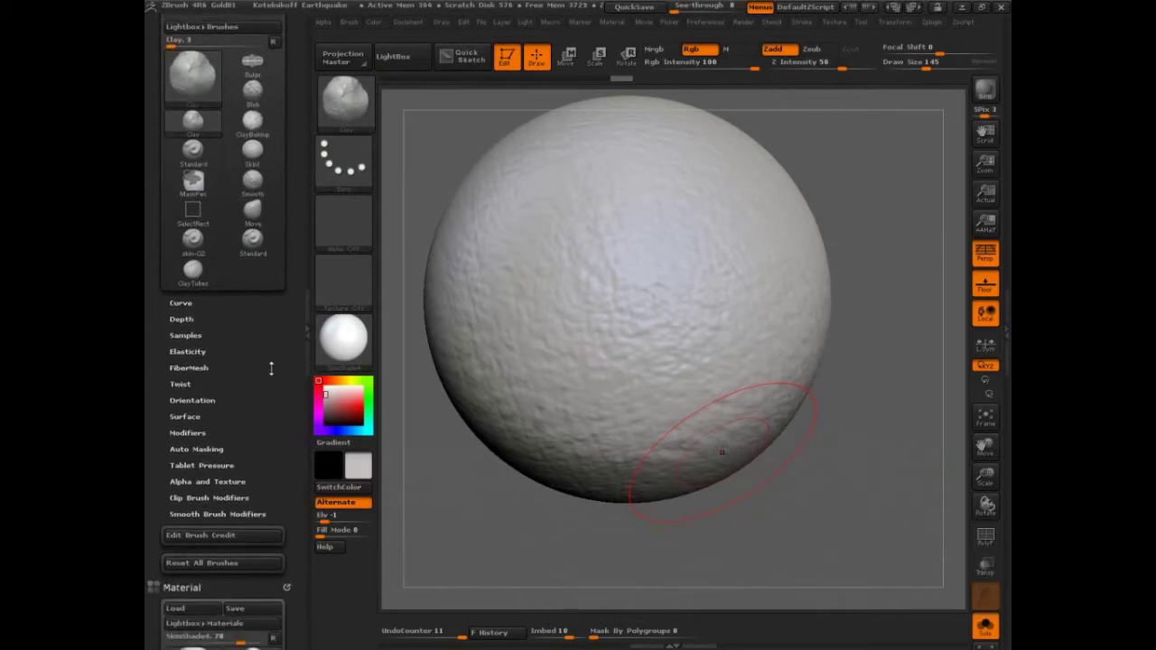
left_click(180, 318)
left_click(192, 316)
Select the Rake brush, make a trial additive stroke across the sphere and undo it.
left_click(343, 101)
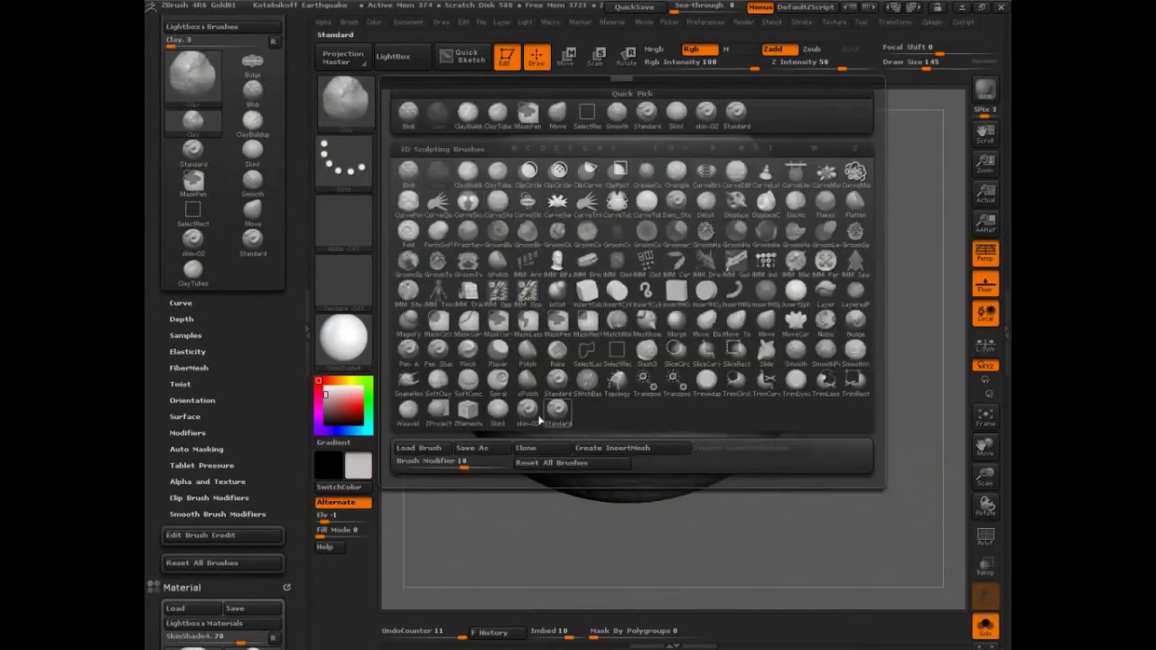
left_click(554, 352)
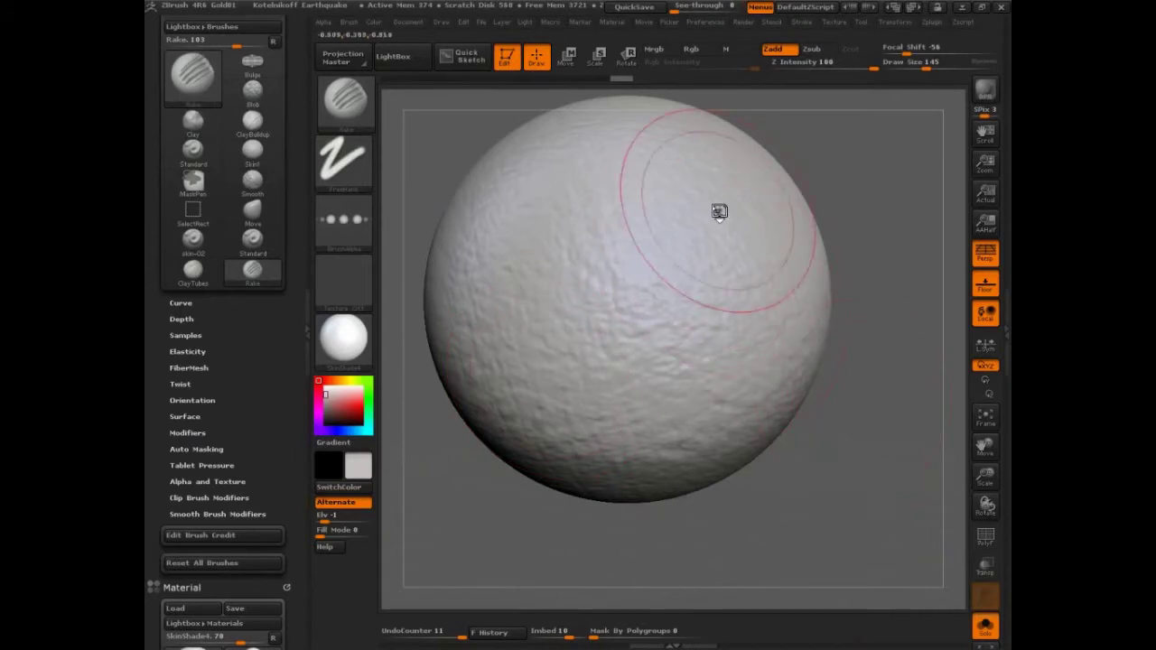
mouse_move(713, 212)
left_mouse_down()
mouse_move(632, 262)
mouse_move(599, 344)
left_mouse_up()
key("ctrl+z")
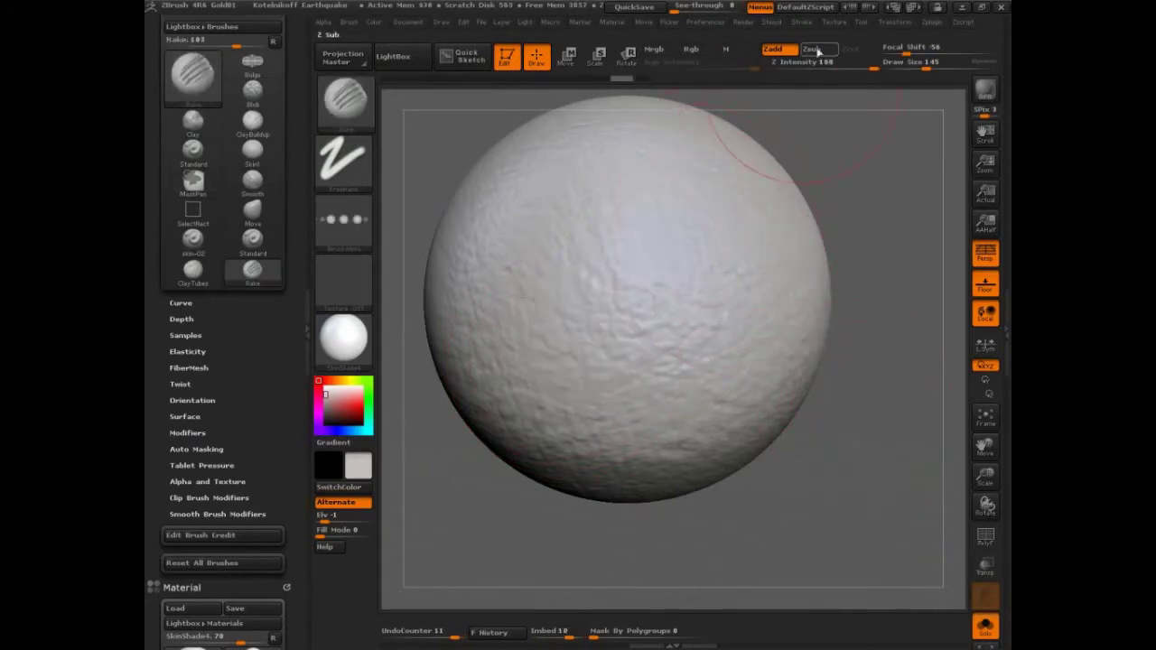
Set the Rake brush to Zsub and carve crosshatched grooves across the front of the sphere.
left_click(816, 48)
left_click_drag(727, 186, 586, 331)
key("ctrl+z")
left_click_drag(750, 186, 585, 354)
left_click_drag(727, 167, 610, 393)
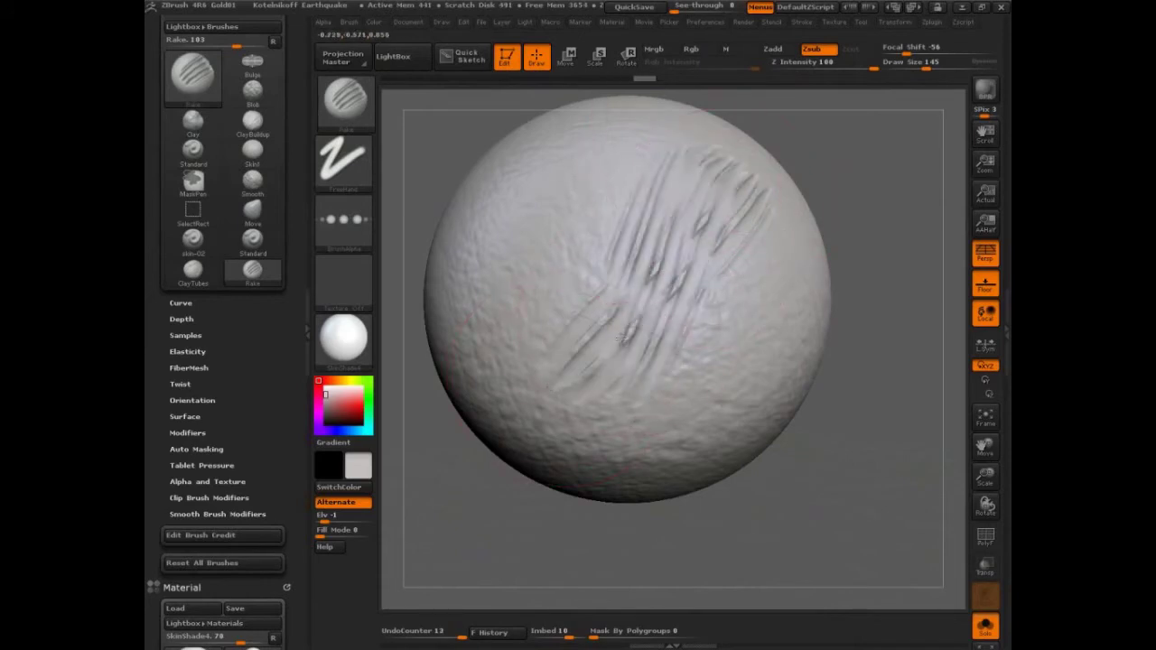
left_click_drag(690, 163, 614, 380)
left_click_drag(646, 153, 578, 402)
left_click_drag(632, 154, 551, 370)
left_click_drag(695, 239, 550, 276)
left_click_drag(730, 279, 542, 330)
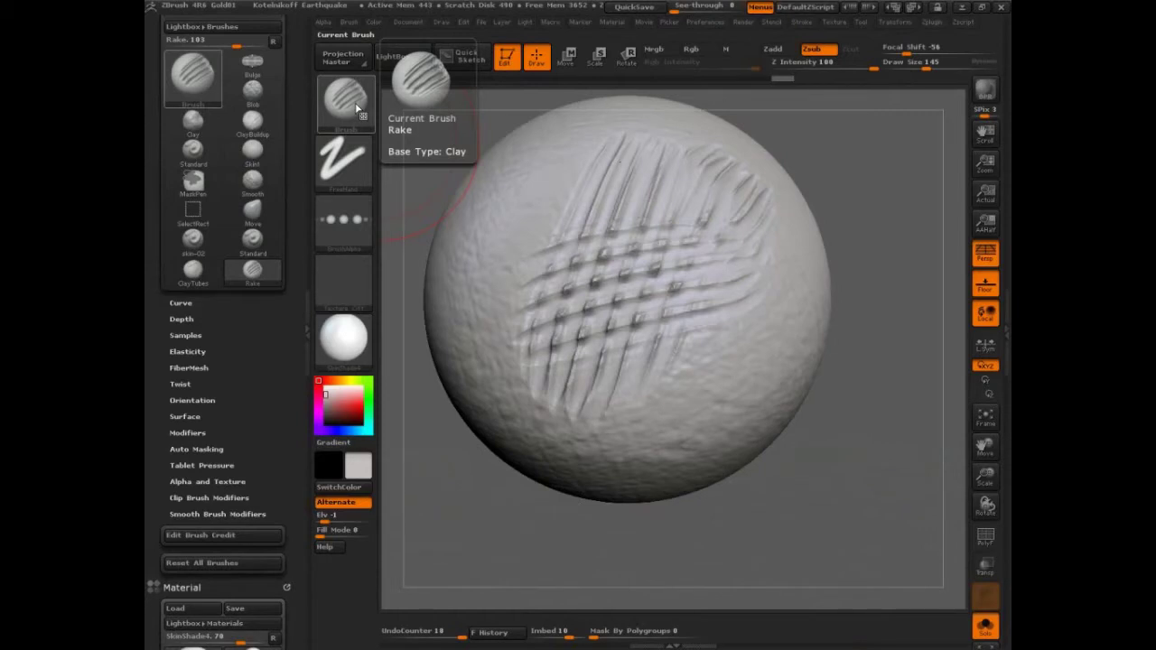
Rake more diagonal strokes over the crosshatched area at the same intensity.
left_click_drag(689, 237, 605, 334)
left_click_drag(677, 216, 545, 317)
left_click_drag(623, 243, 533, 325)
left_click_drag(632, 216, 529, 312)
left_click_drag(668, 180, 593, 257)
Set the Rake brush's Z Intensity to 21 and rake softer strokes over the carved patch.
left_click(814, 66)
type("21")
left_click_drag(862, 181, 858, 135)
mouse_move(655, 226)
left_mouse_down()
mouse_move(603, 329)
mouse_move(607, 316)
left_mouse_up()
mouse_move(632, 253)
left_mouse_down()
mouse_move(590, 349)
mouse_move(623, 352)
left_mouse_up()
left_click_drag(601, 253, 586, 343)
left_click_drag(614, 235, 612, 330)
left_click_drag(623, 280, 614, 362)
mouse_move(640, 226)
left_mouse_down()
mouse_move(632, 353)
mouse_move(646, 298)
mouse_move(614, 257)
mouse_move(512, 208)
left_mouse_up()
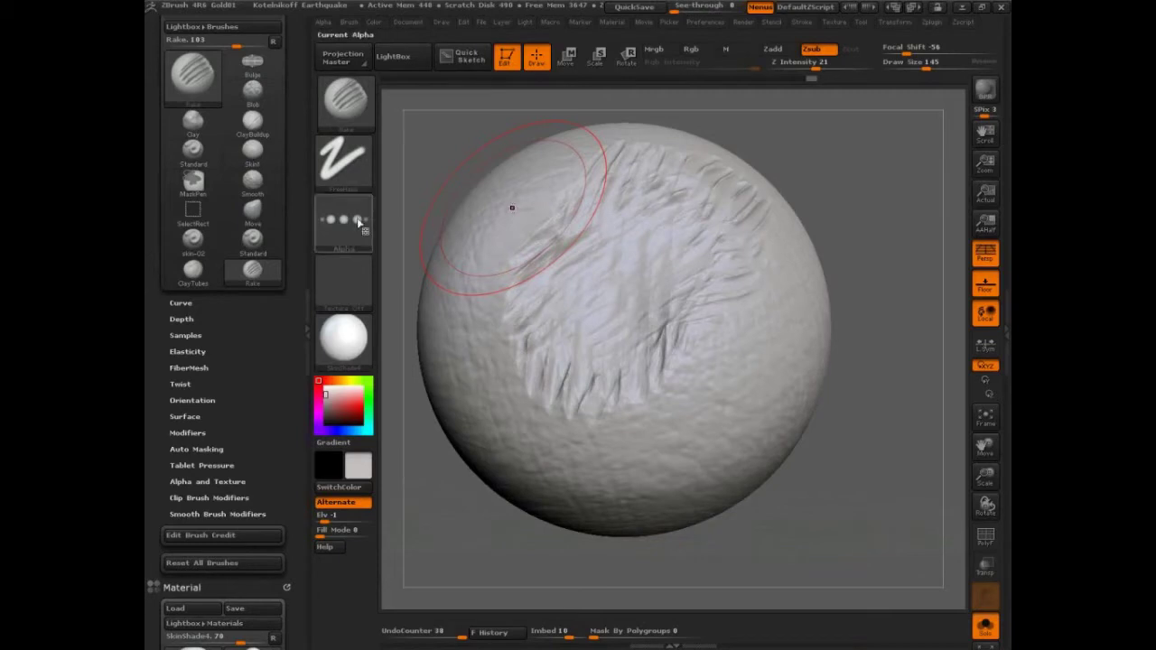
Change the Rake brush's alpha to Alpha 54.
mouse_move(358, 223)
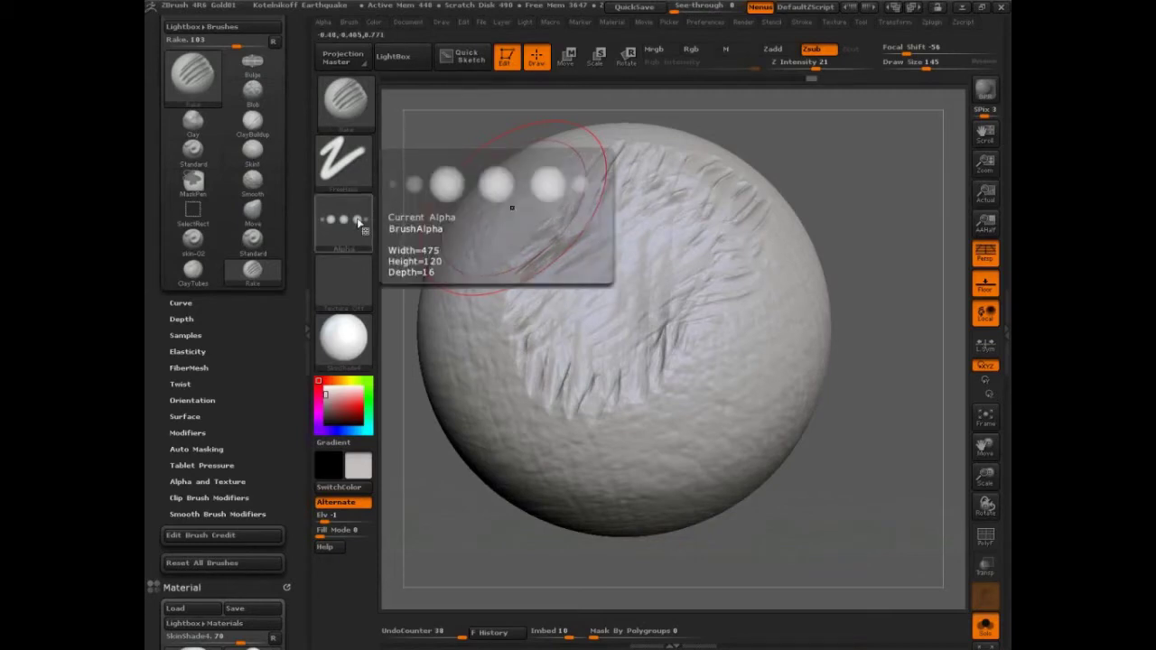
left_click(359, 222)
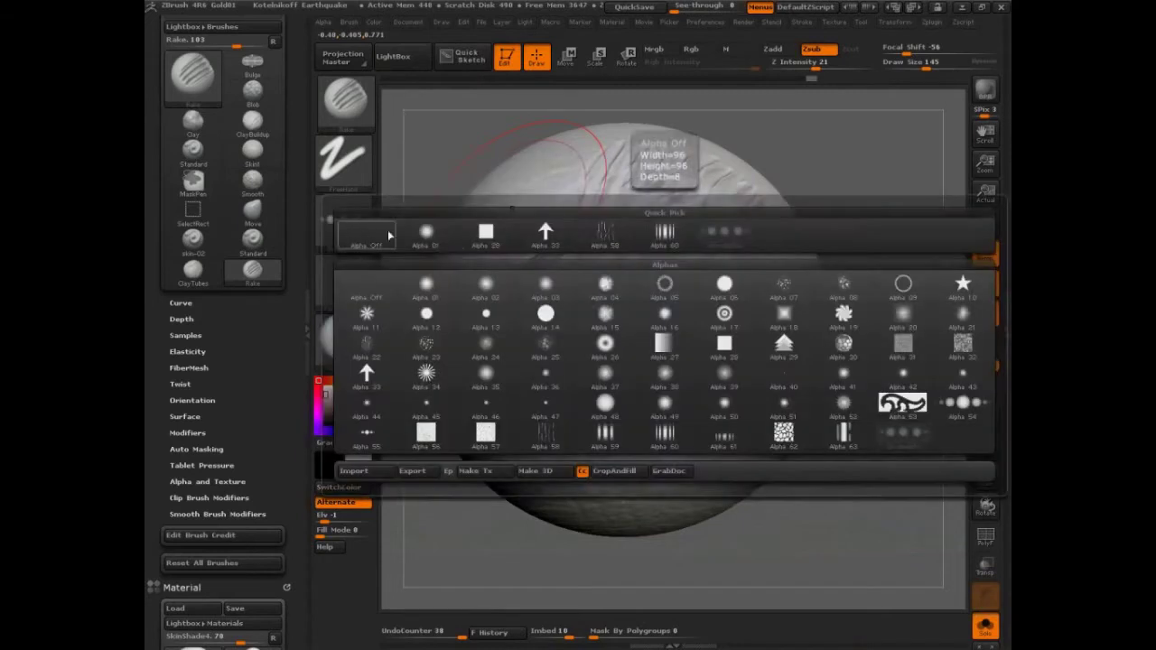
left_click(944, 404)
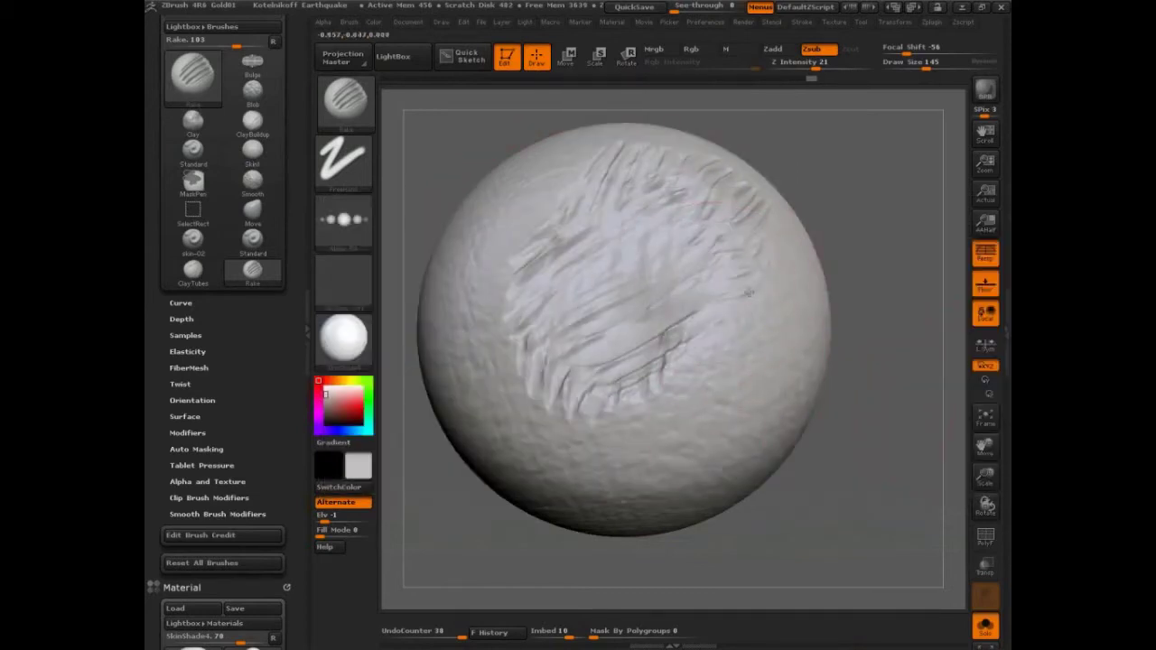
Rake more strokes over the carved patch and lower edge of the sphere with the new alpha.
mouse_move(748, 292)
left_mouse_down()
mouse_move(746, 325)
mouse_move(596, 424)
mouse_move(754, 365)
mouse_move(585, 434)
mouse_move(574, 384)
mouse_move(700, 343)
mouse_move(692, 253)
mouse_move(557, 263)
mouse_move(578, 207)
mouse_move(515, 334)
mouse_move(536, 301)
mouse_move(505, 451)
mouse_move(542, 492)
mouse_move(650, 379)
mouse_move(756, 308)
mouse_move(697, 348)
mouse_move(605, 302)
left_mouse_up()
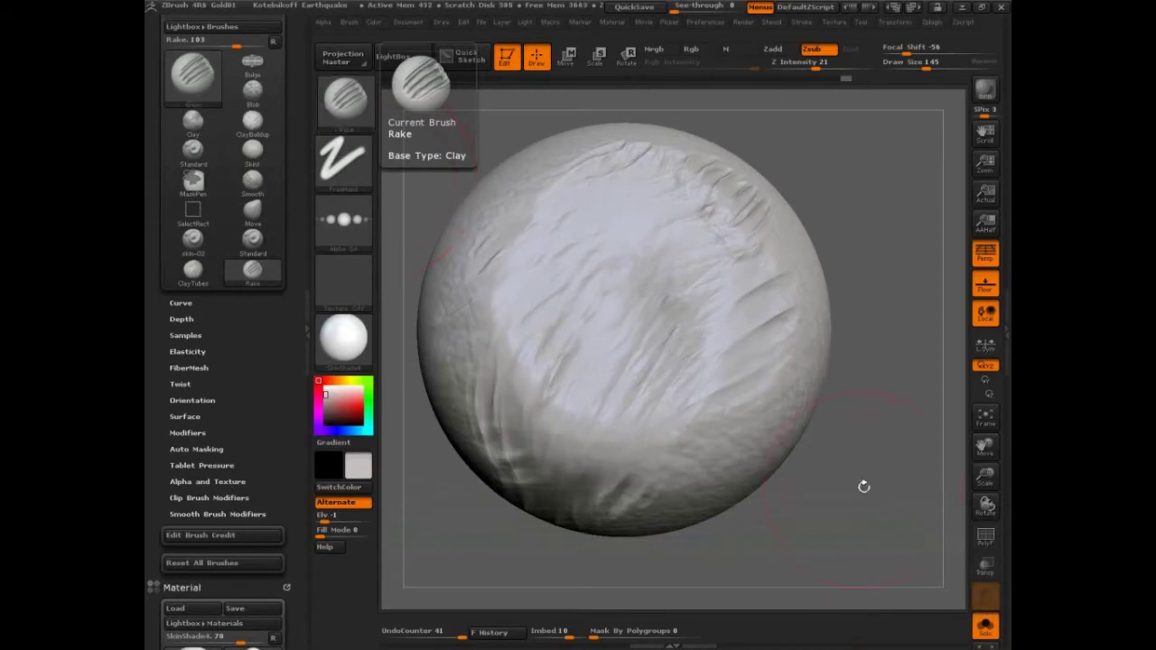
Move the sphere aside and handwrite the on-screen note "- MD Value" above it.
left_click_drag(846, 490, 782, 503, "alt")
key("ctrl")
key("ctrl+shift")
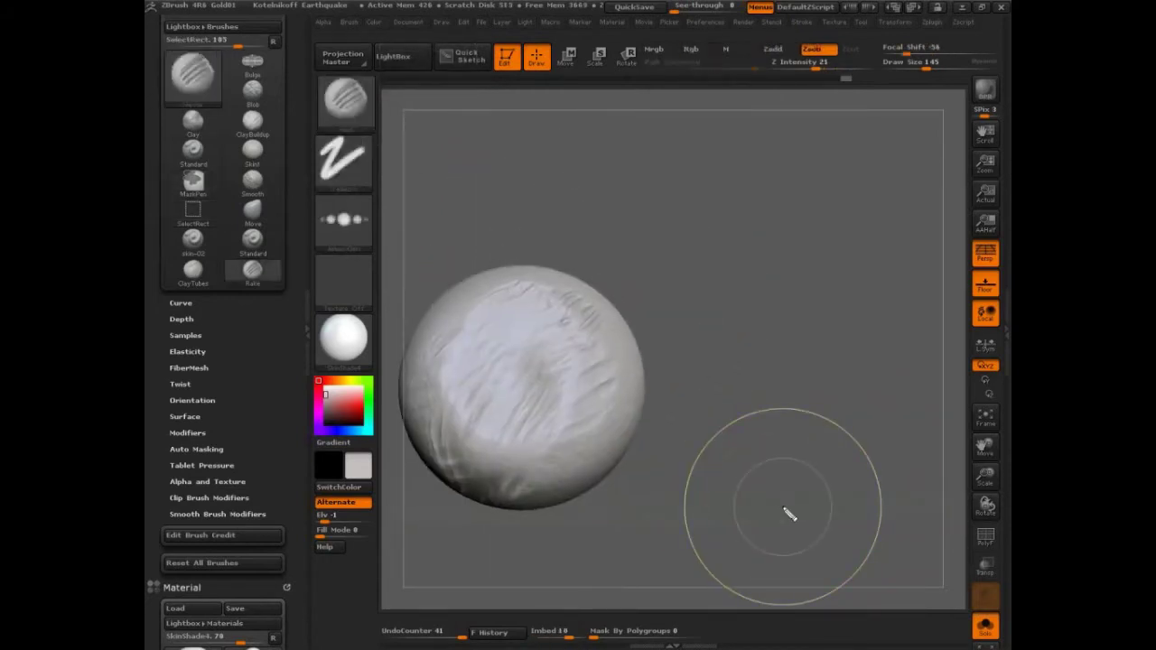
mouse_move(451, 141)
left_mouse_down()
mouse_move(494, 139)
mouse_move(520, 157)
left_mouse_up()
left_click_drag(523, 98, 567, 163)
left_click_drag(584, 105, 578, 161)
mouse_move(577, 101)
left_mouse_down()
mouse_move(619, 127)
mouse_move(579, 161)
left_mouse_up()
left_click_drag(651, 99, 678, 90)
left_click_drag(718, 128, 730, 146)
left_click_drag(727, 74, 733, 150)
mouse_move(748, 123)
left_mouse_down()
mouse_move(775, 150)
mouse_move(806, 143)
left_mouse_up()
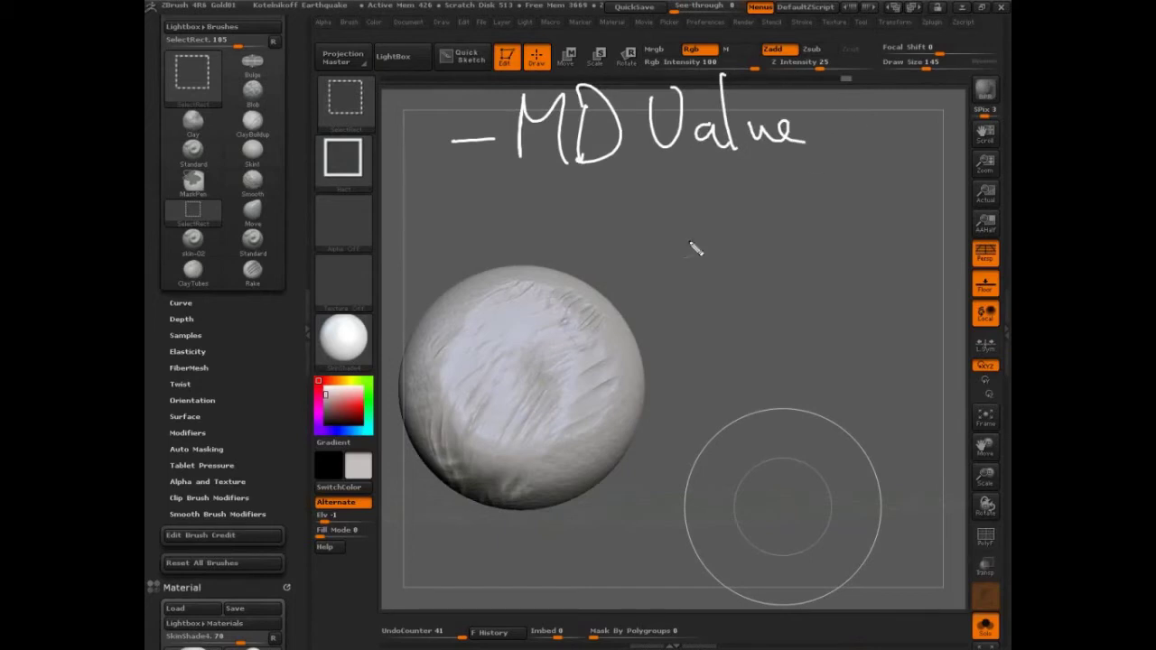
Handwrite the sub-item "- stitches" below the "MD Value" note.
left_click_drag(549, 204, 580, 204)
left_click_drag(673, 185, 632, 222)
left_click_drag(704, 149, 701, 217)
left_click_drag(681, 194, 723, 191)
left_click_drag(745, 145, 742, 212)
mouse_move(742, 192)
left_mouse_down()
mouse_move(762, 191)
mouse_move(782, 214)
left_mouse_up()
mouse_move(795, 150)
left_mouse_down()
mouse_move(816, 213)
mouse_move(851, 215)
left_mouse_up()
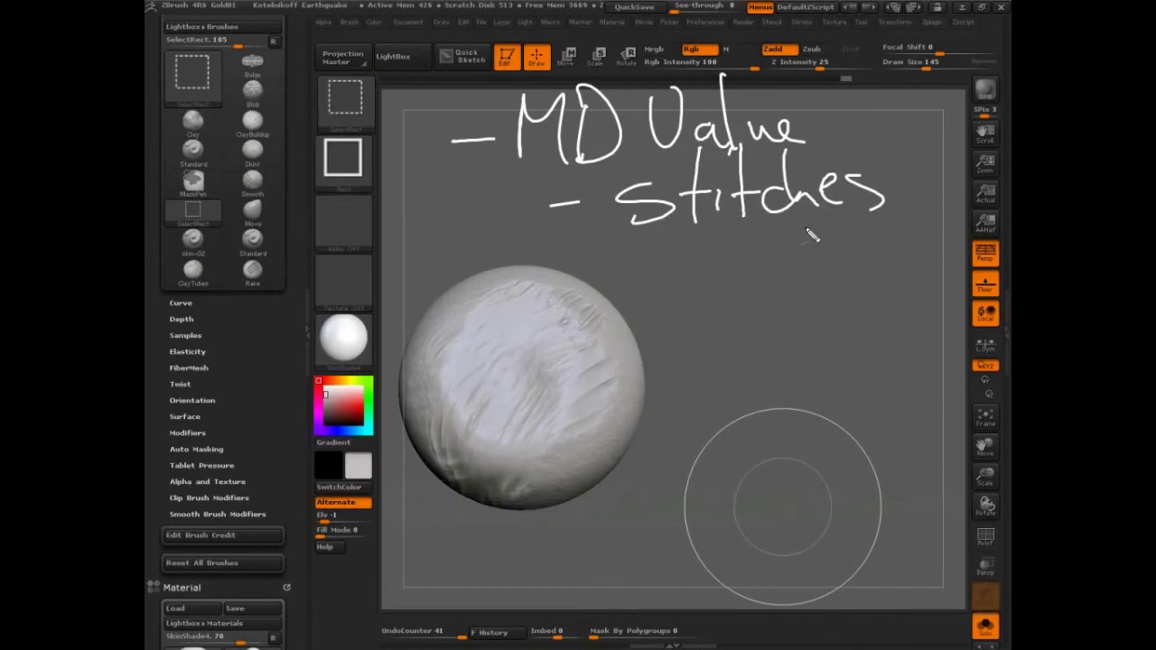
Handwrite a second note, "- Patterns", below the stitches item.
left_click_drag(475, 340, 529, 327)
left_click_drag(596, 368, 605, 323)
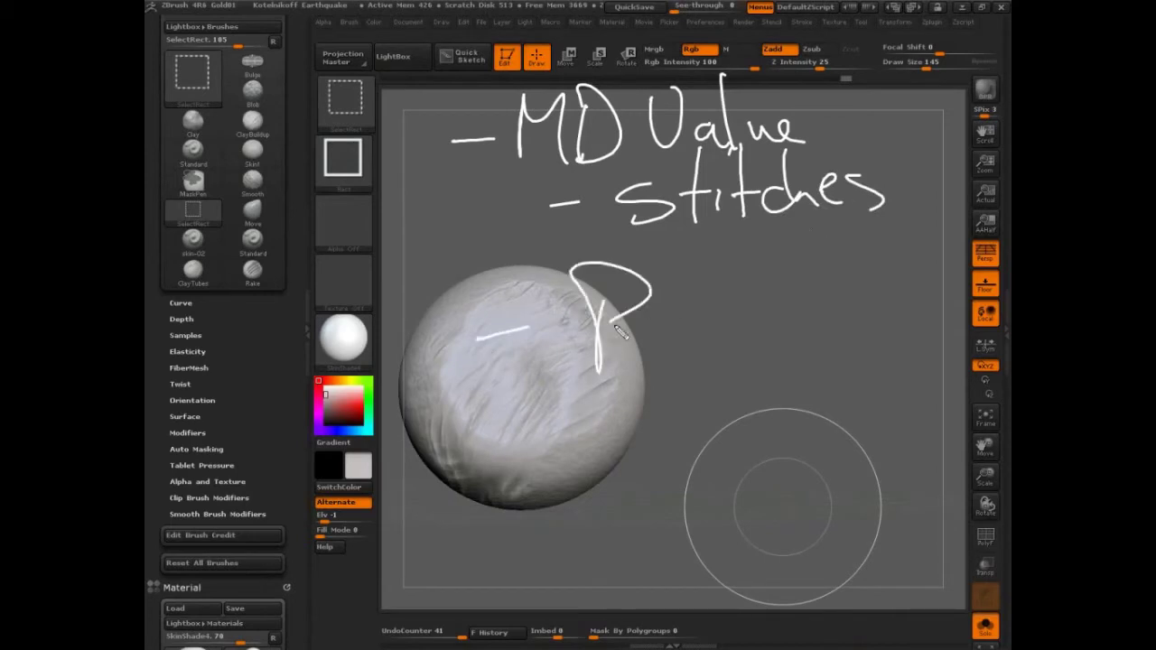
left_click_drag(688, 318, 703, 343)
left_click_drag(715, 254, 722, 345)
mouse_move(746, 250)
left_mouse_down()
mouse_move(764, 335)
mouse_move(792, 305)
left_mouse_up()
mouse_move(775, 327)
left_mouse_down()
mouse_move(799, 334)
mouse_move(817, 305)
left_mouse_up()
mouse_move(806, 332)
left_mouse_down()
mouse_move(849, 327)
mouse_move(823, 332)
left_mouse_up()
Handwrite the sub-item "- scales" below the "Patterns" note.
left_click_drag(645, 411, 686, 405)
left_click_drag(741, 370, 719, 413)
left_click_drag(789, 374, 793, 398)
mouse_move(816, 372)
left_mouse_down()
mouse_move(842, 381)
mouse_move(907, 368)
mouse_move(910, 379)
left_mouse_up()
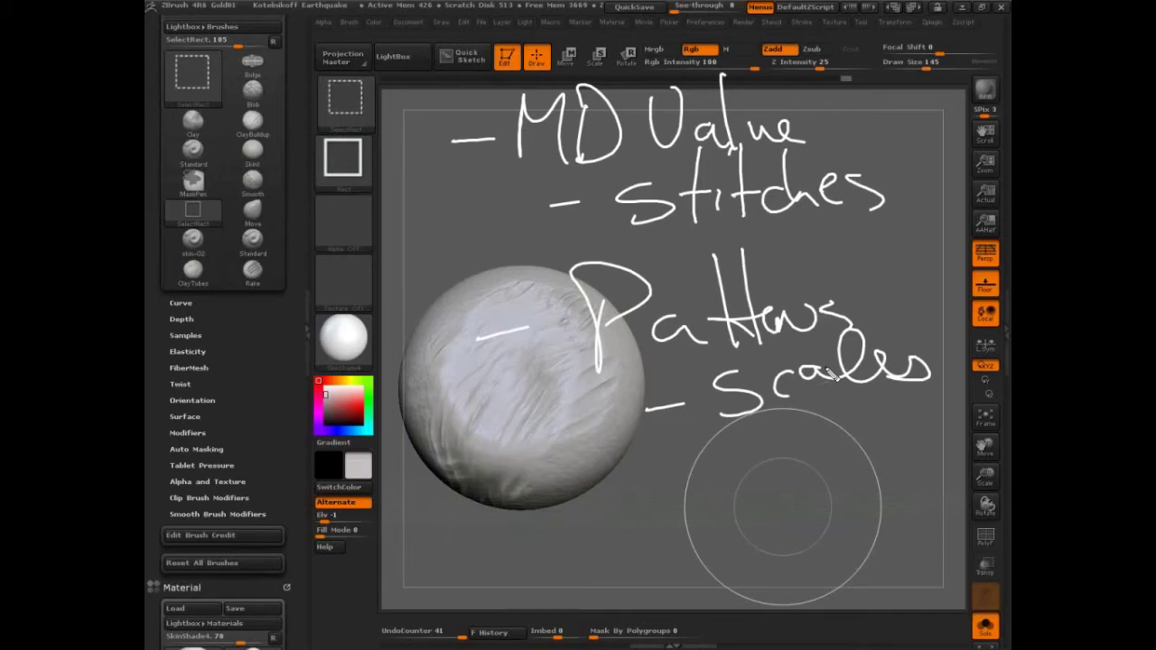
mouse_move(471, 456)
left_mouse_down()
mouse_move(533, 450)
mouse_move(552, 387)
mouse_move(540, 354)
left_mouse_up()
mouse_move(587, 451)
left_mouse_down()
mouse_move(614, 424)
mouse_move(560, 371)
mouse_move(606, 383)
left_mouse_up()
mouse_move(549, 452)
left_mouse_down()
mouse_move(553, 364)
mouse_move(540, 327)
left_mouse_up()
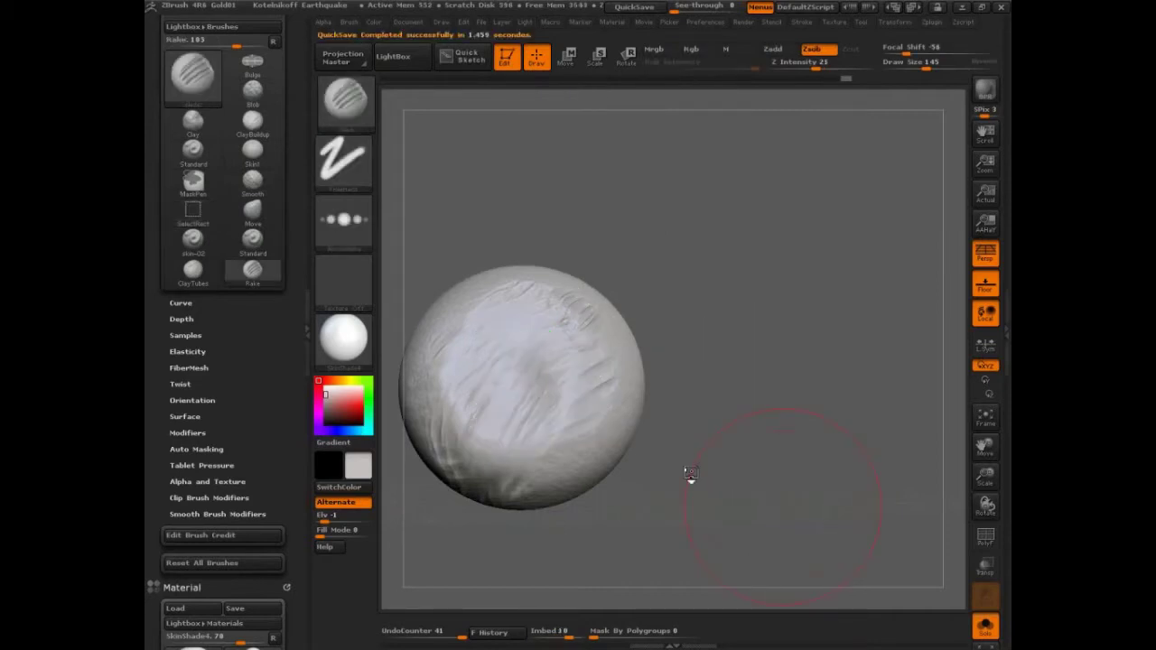
Recenter the sphere and set the Rake brush's Draw Size to 160.
mouse_move(689, 475)
left_mouse_down()
mouse_move(782, 476)
mouse_move(783, 506)
mouse_move(825, 481)
left_mouse_up()
key("bracketleft")
key("bracketleft")
key("bracketleft")
key("bracketleft")
key("bracketleft")
left_click_drag(813, 407, 833, 365, "alt")
key("bracketright")
key("bracketright")
key("bracketright")
key("bracketright")
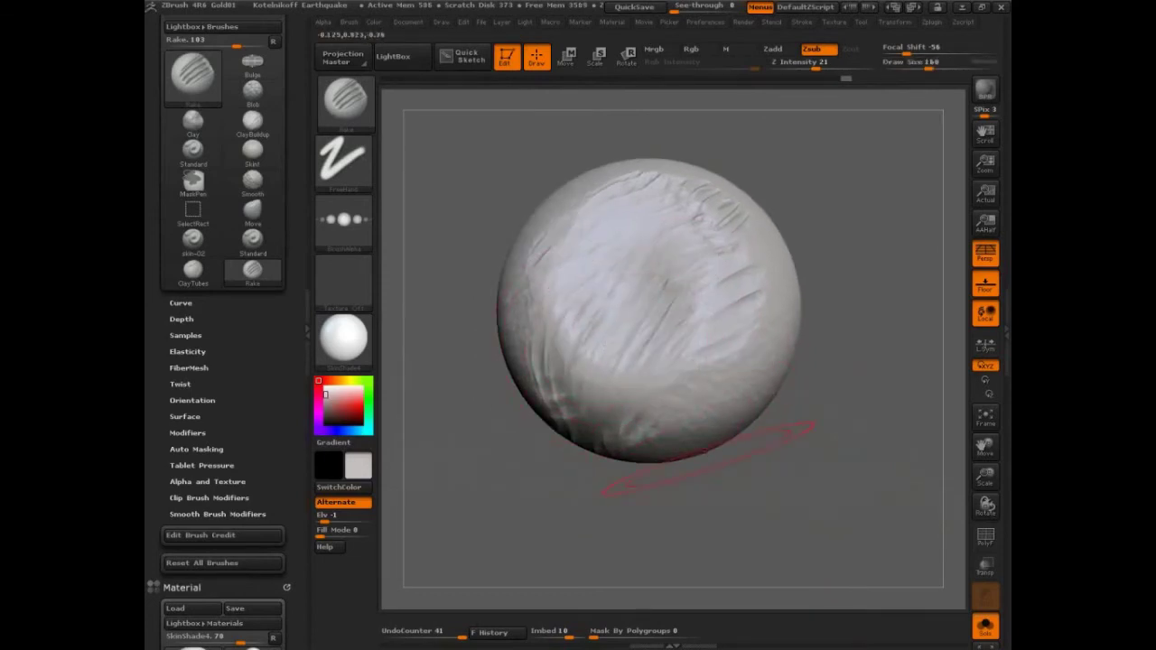
left_click_drag(709, 462, 758, 480)
Undo the Rake strokes on the sphere back to the first few diagonal grooves.
key("ctrl+z")
key("ctrl+z")
key("ctrl+z")
key("ctrl+z")
key("ctrl+z")
key("ctrl+z")
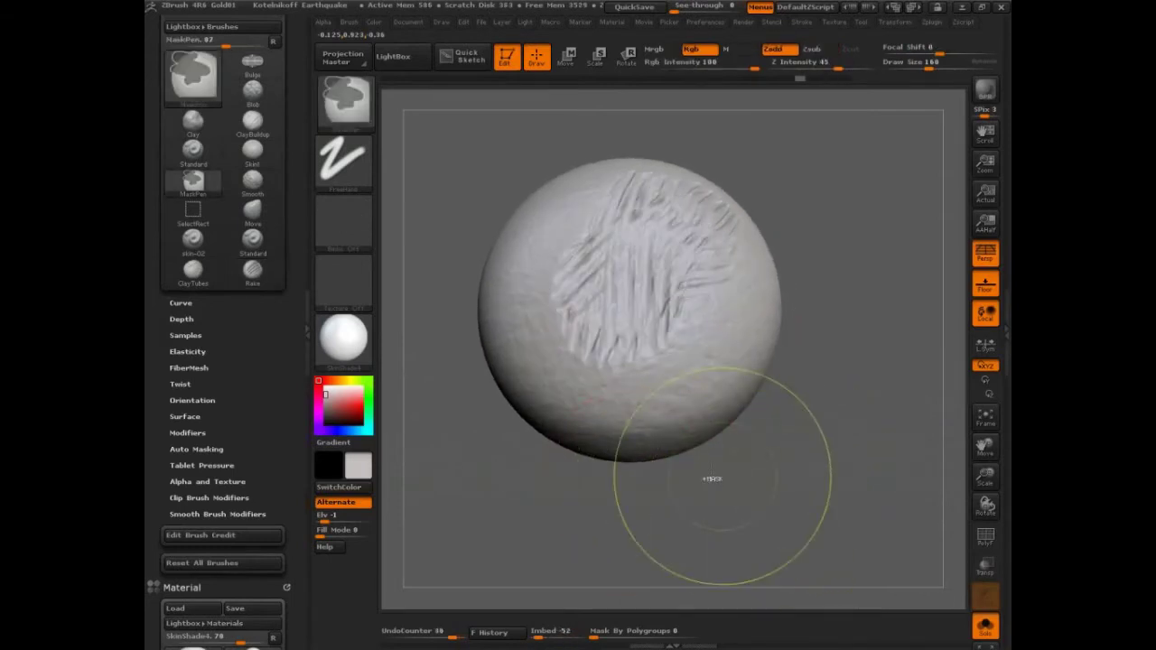
key("ctrl+z")
key("ctrl+z")
key("ctrl+z")
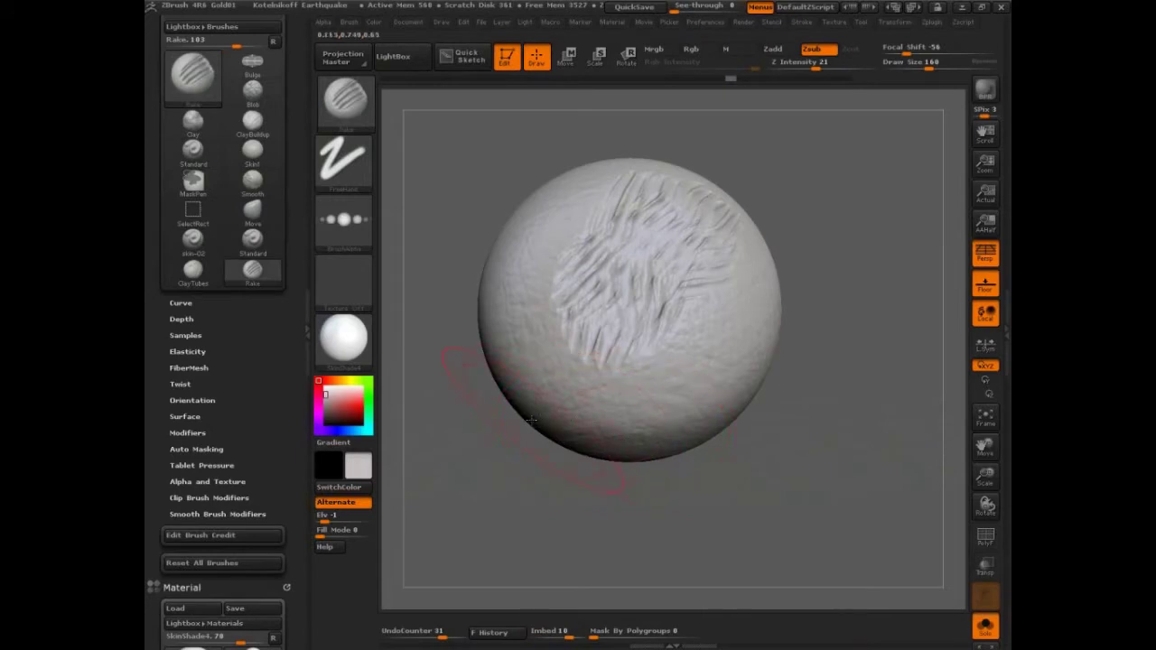
key("ctrl+z")
key("ctrl+z")
key("ctrl+z")
key("ctrl+z")
key("ctrl+z")
key("ctrl+z")
key("ctrl+z")
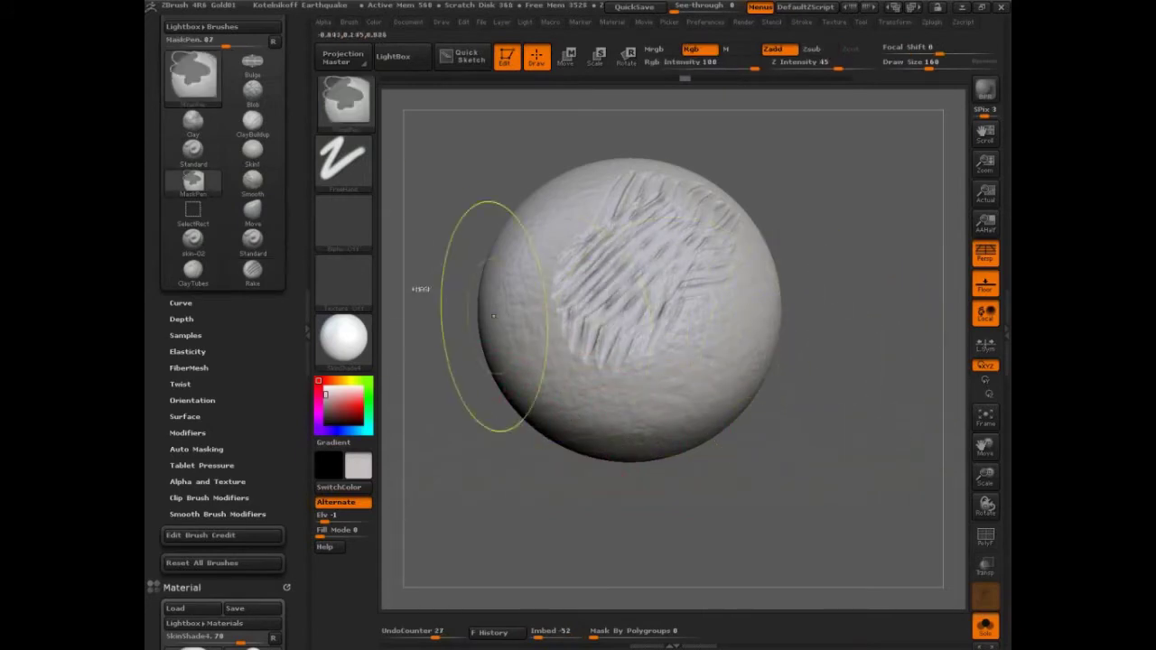
key("ctrl+z")
key("ctrl+z")
key("ctrl+z")
key("ctrl+z")
key("ctrl+z")
key("ctrl+z")
key("ctrl+z")
key("ctrl+z")
key("ctrl+z")
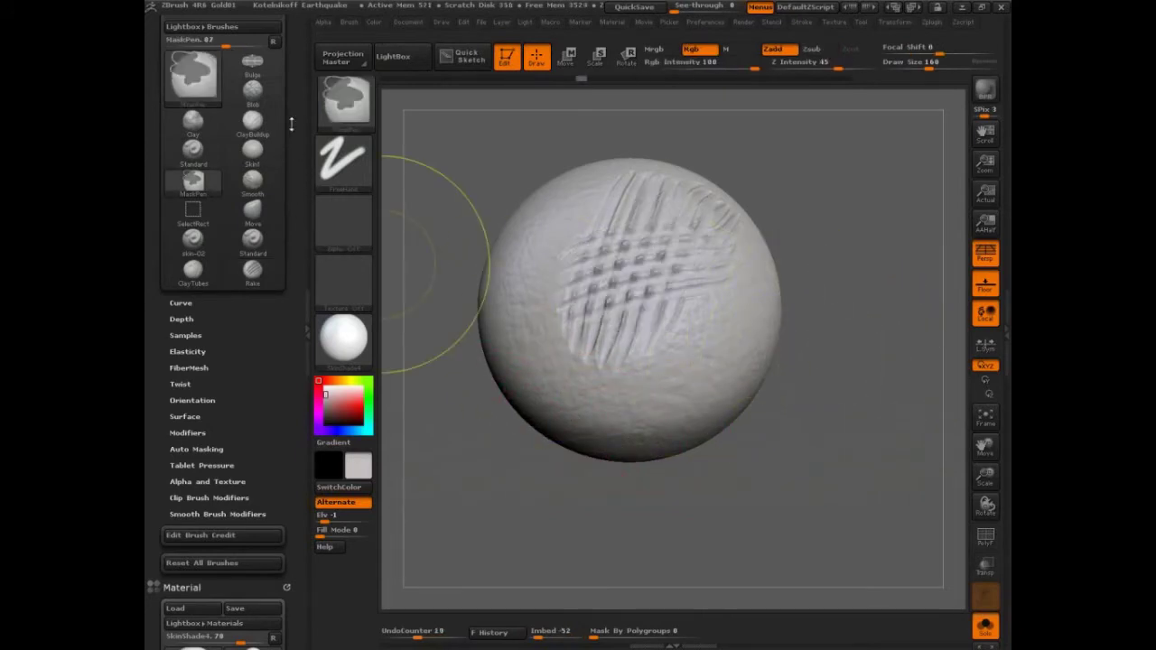
key("ctrl+z")
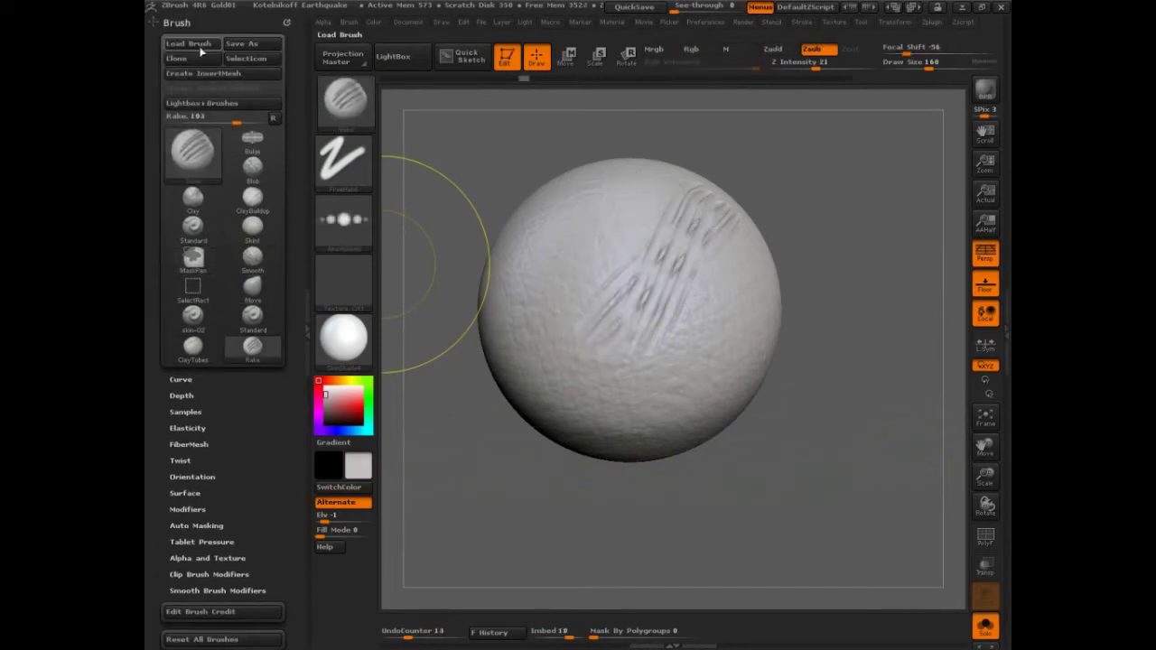
Load the brush preset seam_StitchX1.ZBP from the WORK > BrushPresets folder on the Elements (R:) drive.
left_click(188, 43)
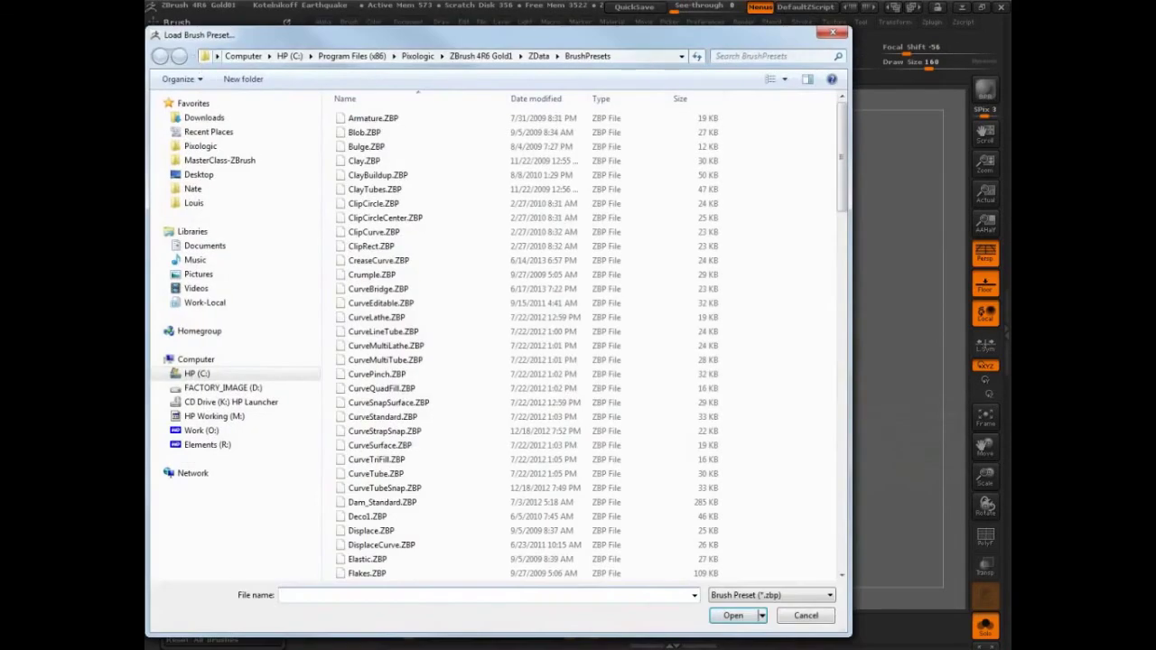
key("Escape")
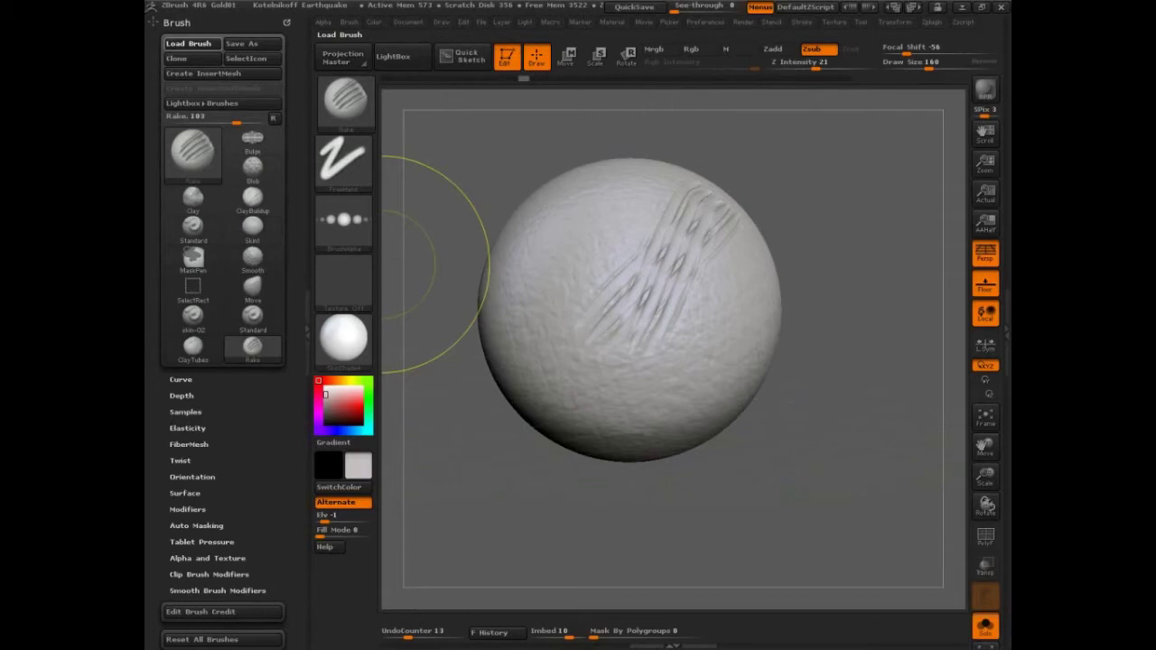
mouse_move(0, 65)
left_mouse_down()
mouse_move(109, 45)
mouse_move(281, 56)
left_mouse_up()
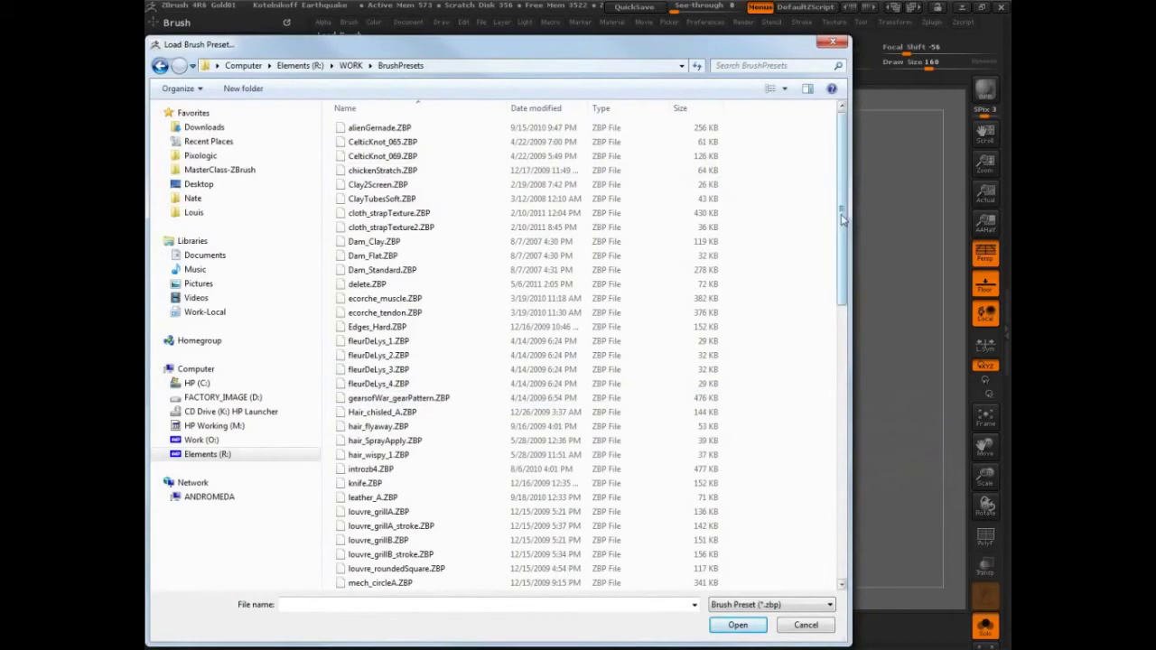
left_click_drag(842, 219, 853, 445)
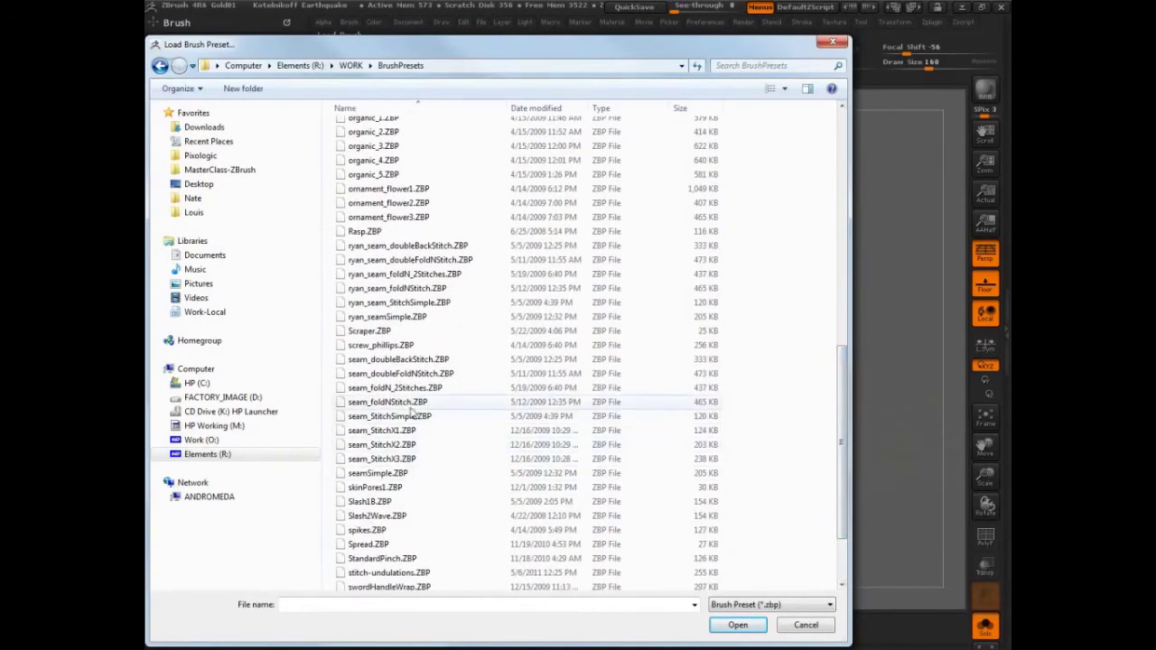
left_click(402, 431)
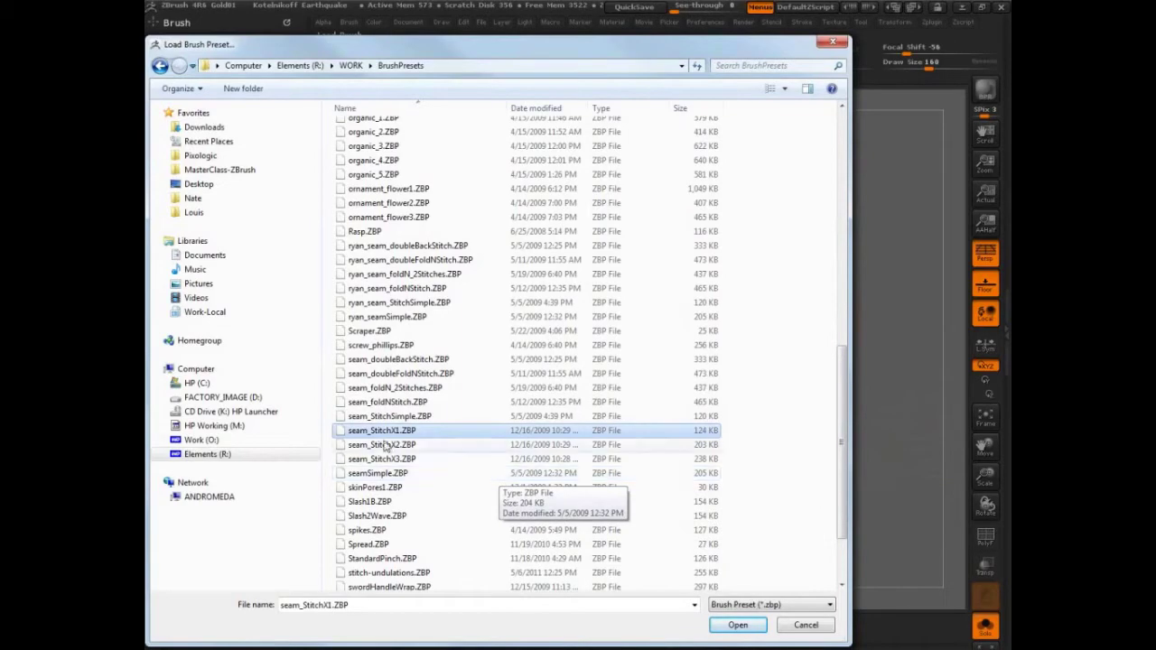
left_click(738, 625)
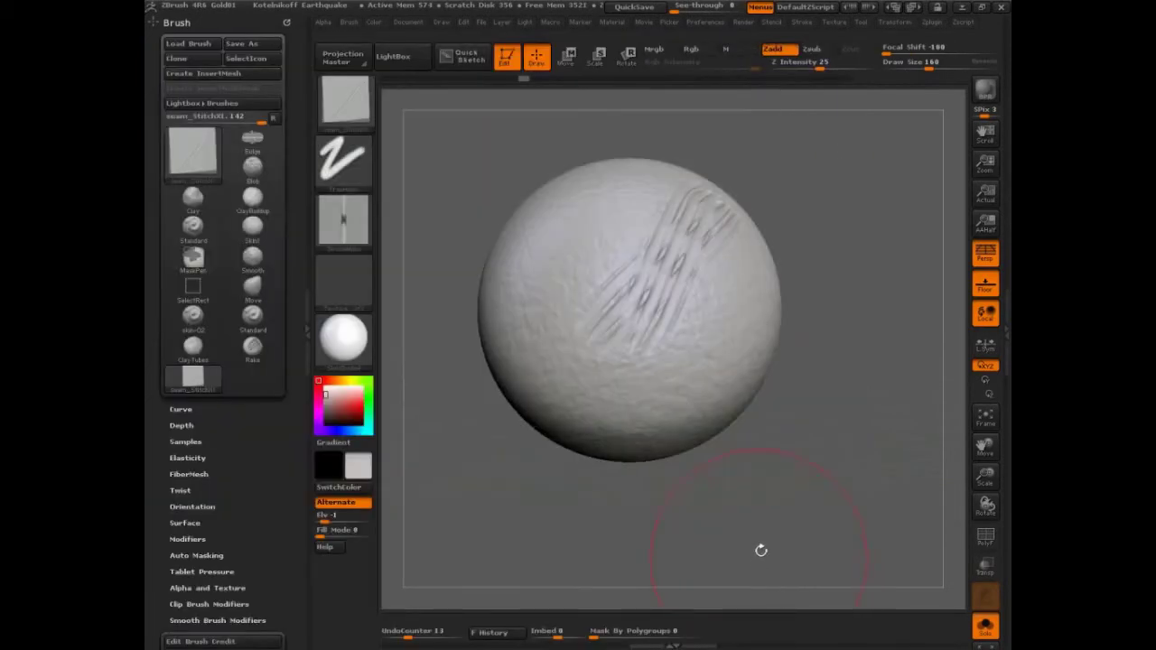
Switch to the Earthquake_02 character model and make its Kimono subtool active, framing the upper body.
left_click_drag(801, 497, 749, 526, "alt")
left_click(1005, 252)
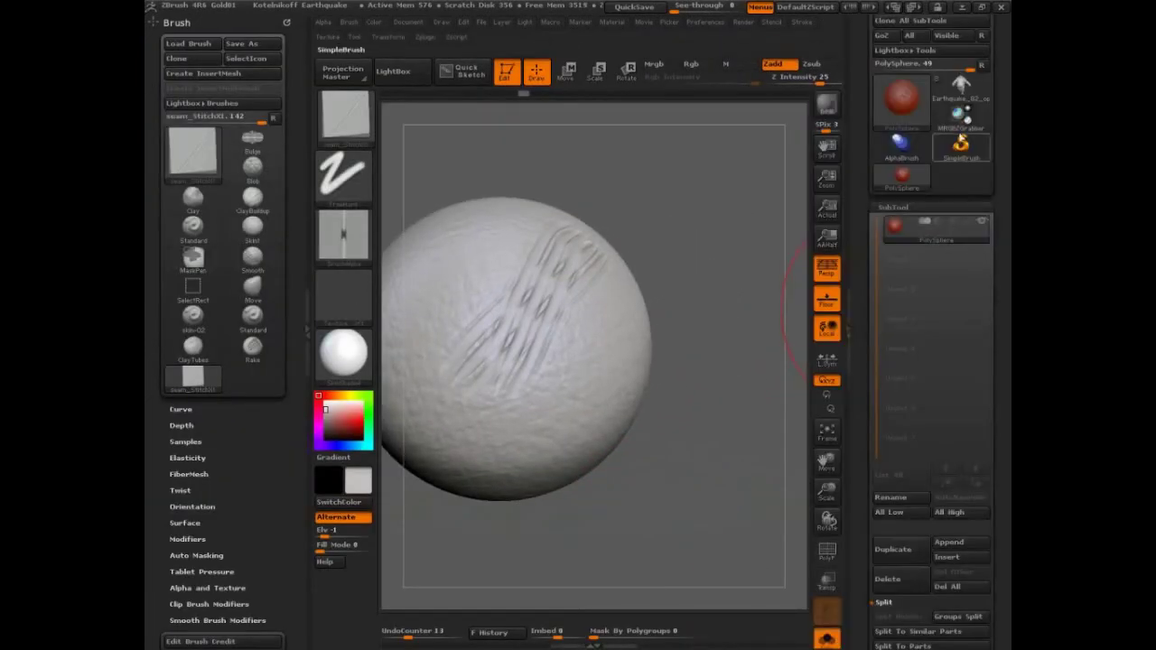
left_click(960, 88)
left_click_drag(673, 392, 715, 443, "shift")
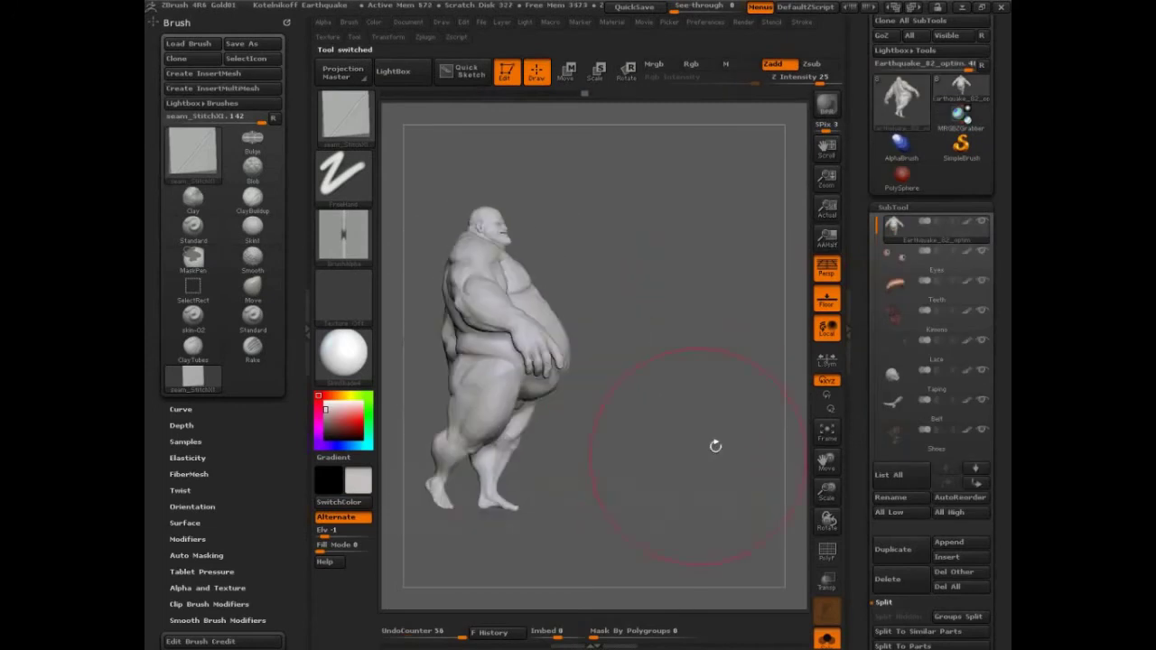
left_click(896, 317)
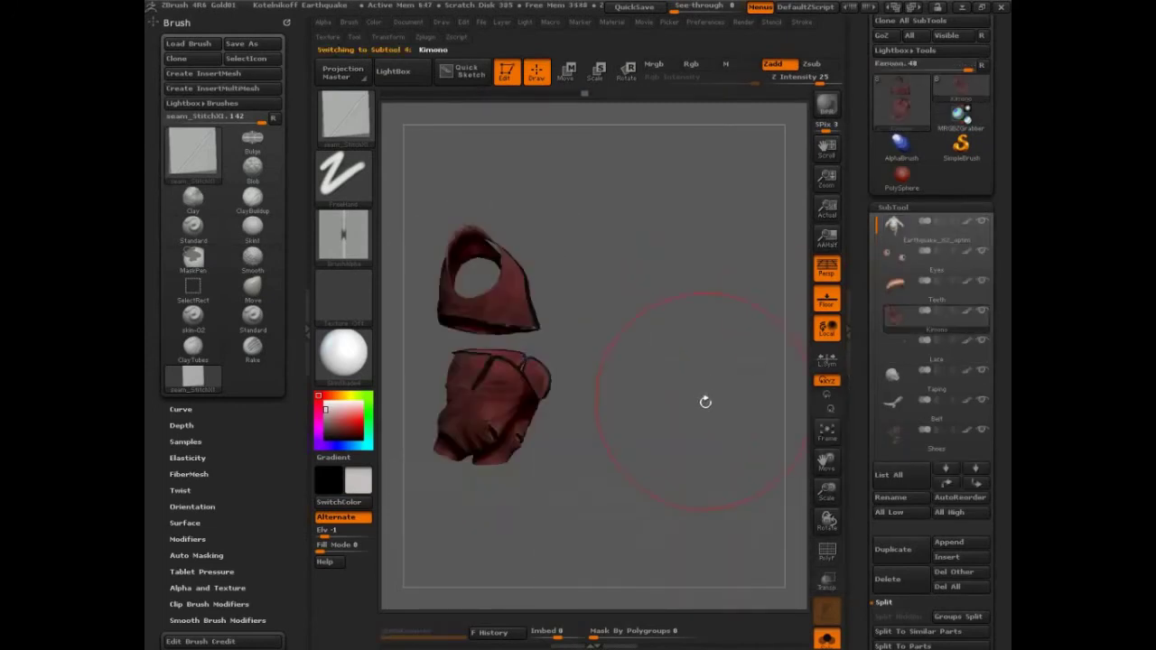
left_click_drag(640, 447, 678, 533)
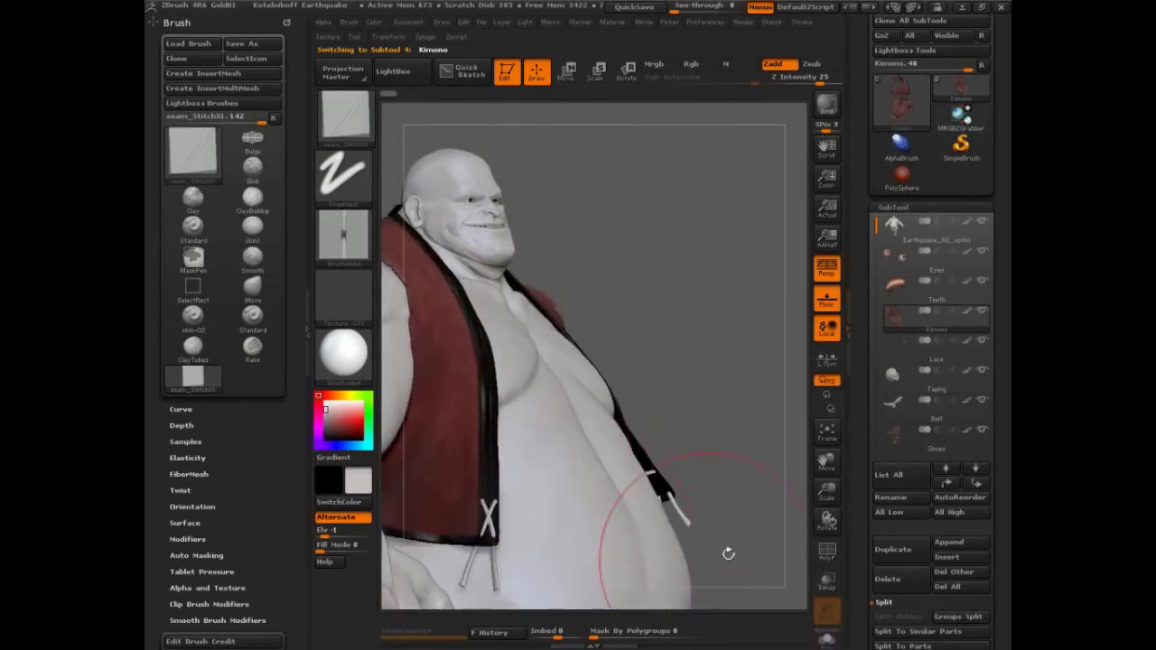
left_click_drag(740, 516, 864, 287, "alt")
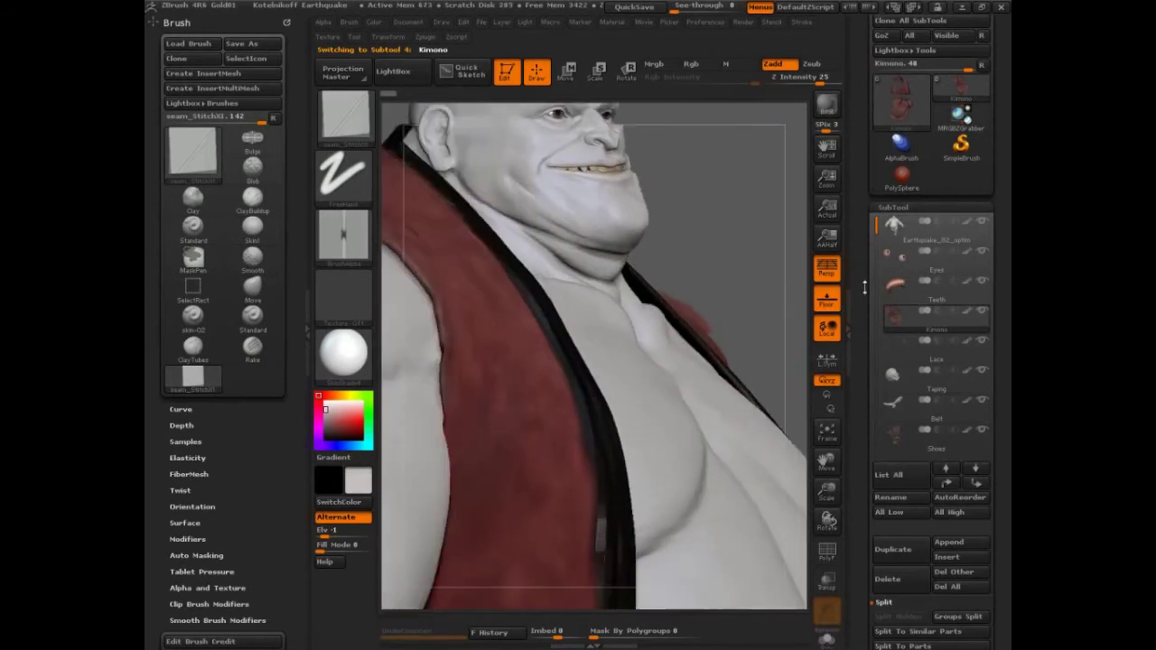
Toggle the Kimono subtool's polypaint off and on, and fill the subtool with the current light colour.
left_click(966, 313)
mouse_move(749, 297)
left_mouse_down()
mouse_move(740, 306)
mouse_move(677, 262)
mouse_move(596, 172)
left_mouse_up()
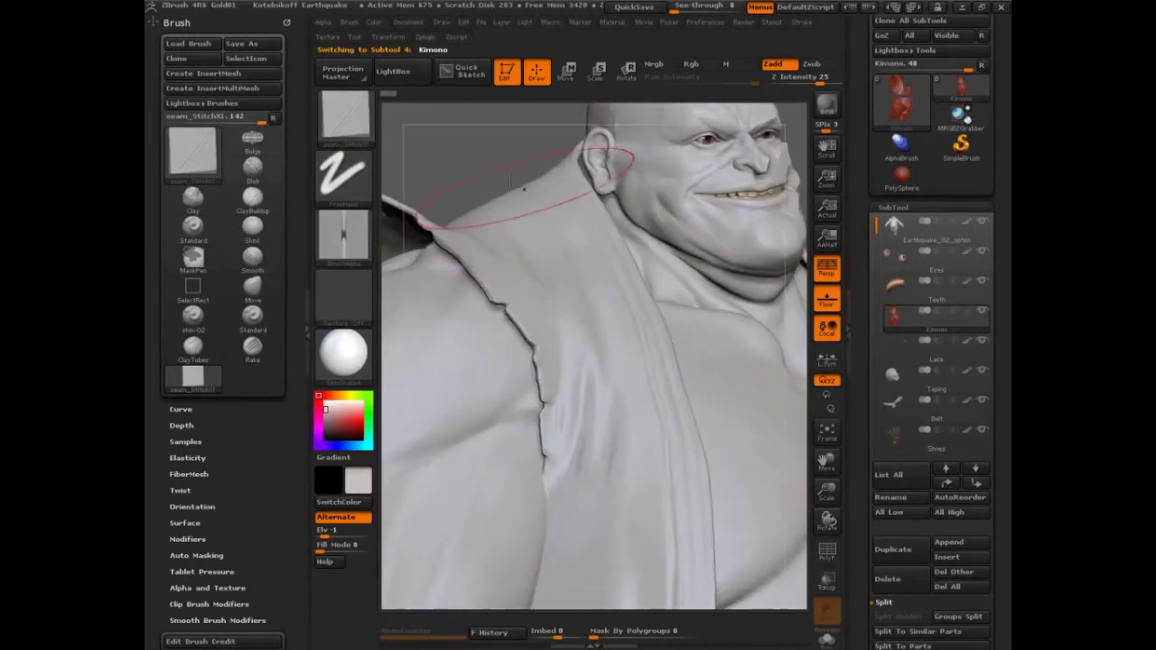
left_click(955, 311)
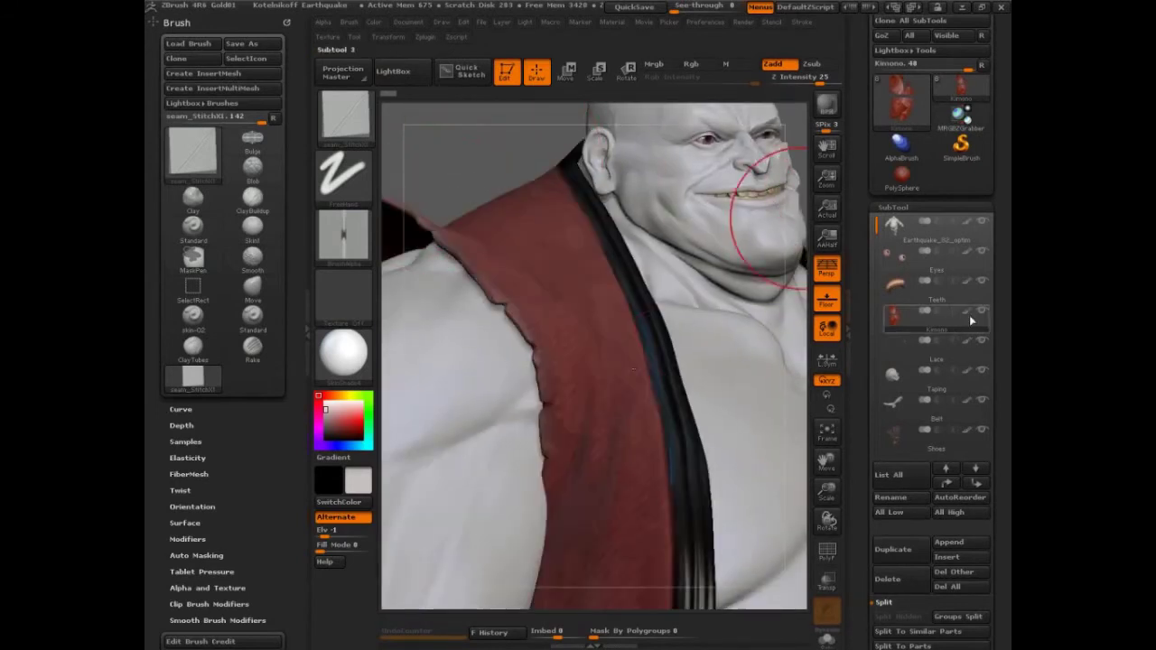
left_click(373, 22)
left_click(408, 293)
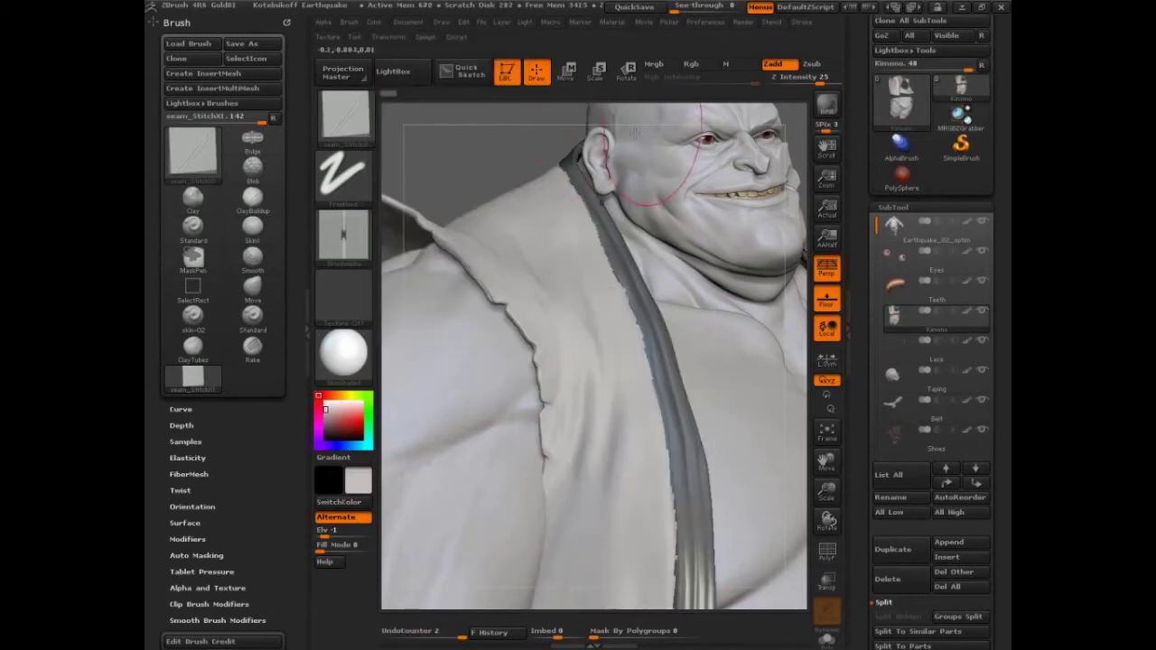
Reduce the stitch brush's Draw Size and try a line of stitches down the kimono's front panel.
left_click_drag(443, 159, 424, 112)
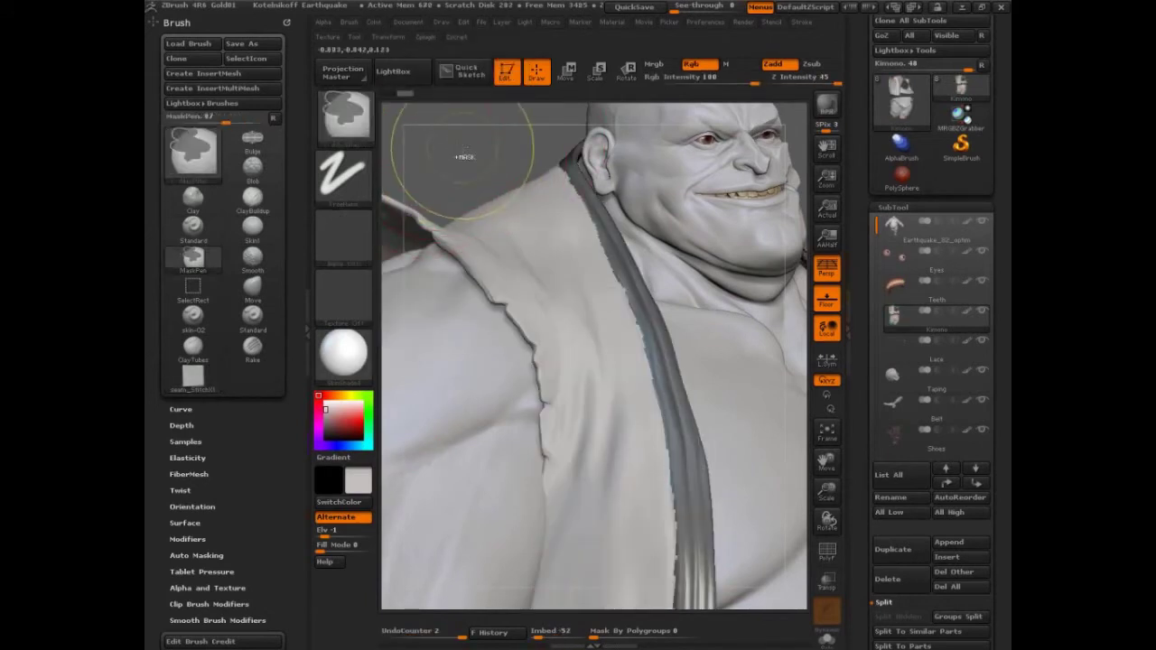
mouse_move(462, 171)
left_mouse_down()
mouse_move(452, 172)
mouse_move(538, 126)
left_mouse_up()
key("s")
mouse_move(534, 166)
left_mouse_down()
mouse_move(520, 166)
mouse_move(528, 103)
left_mouse_up()
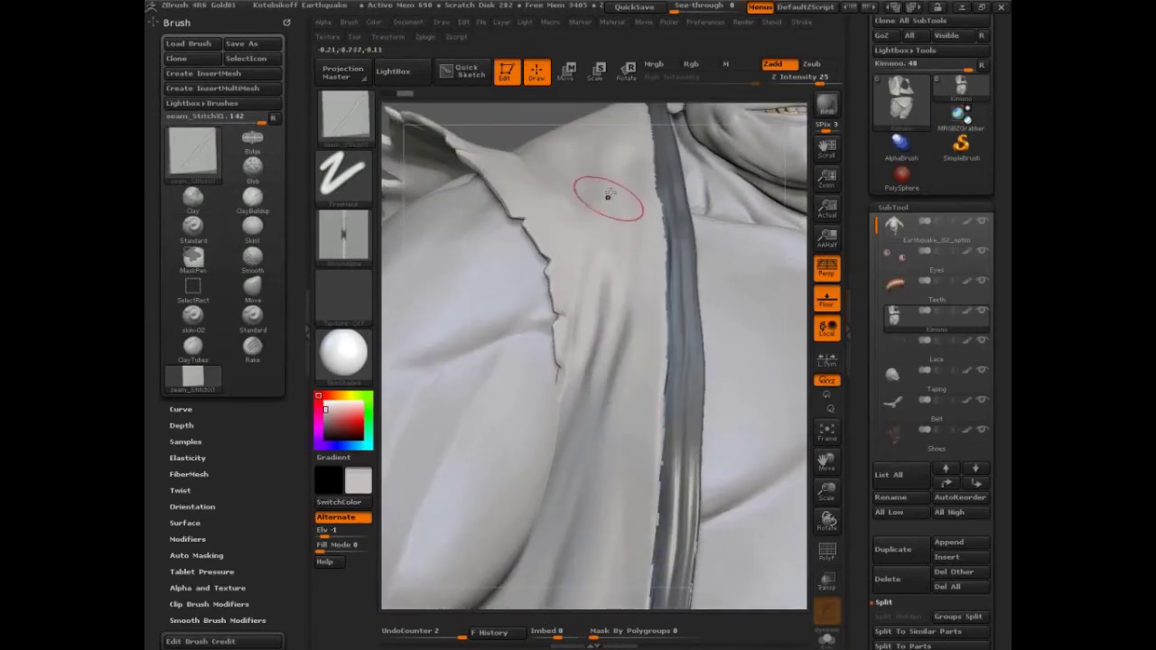
left_click_drag(611, 181, 603, 330)
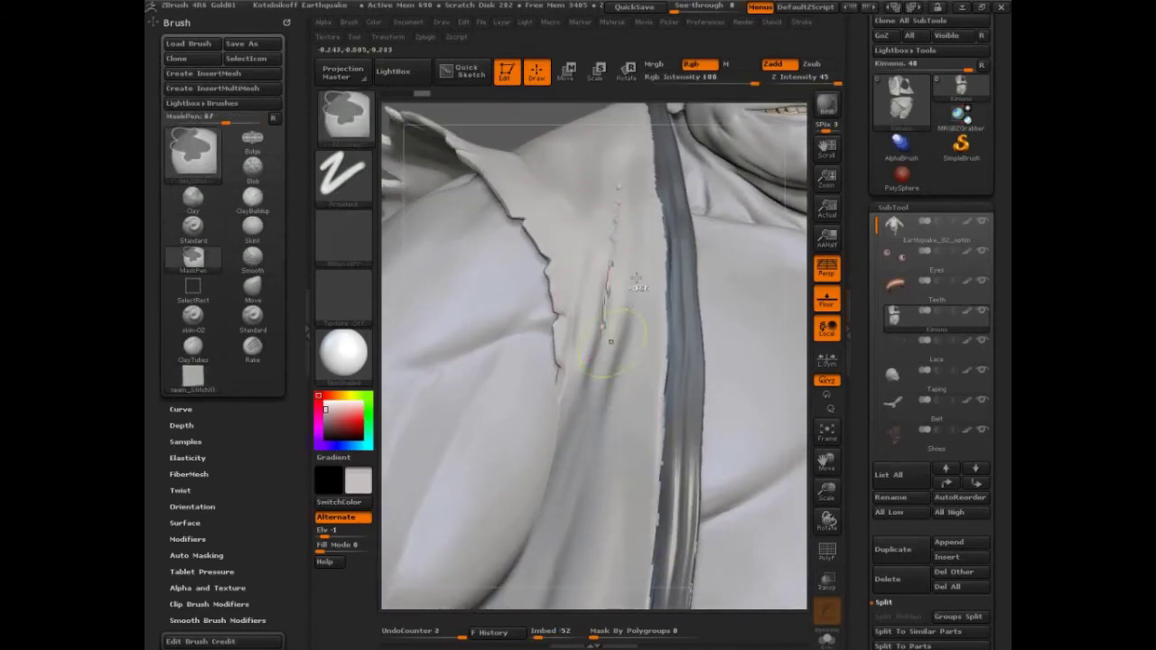
key("ctrl+z")
Subdivide the Kimono subtool once more and try a finer line of stitches down its front panel.
key("ctrl+d")
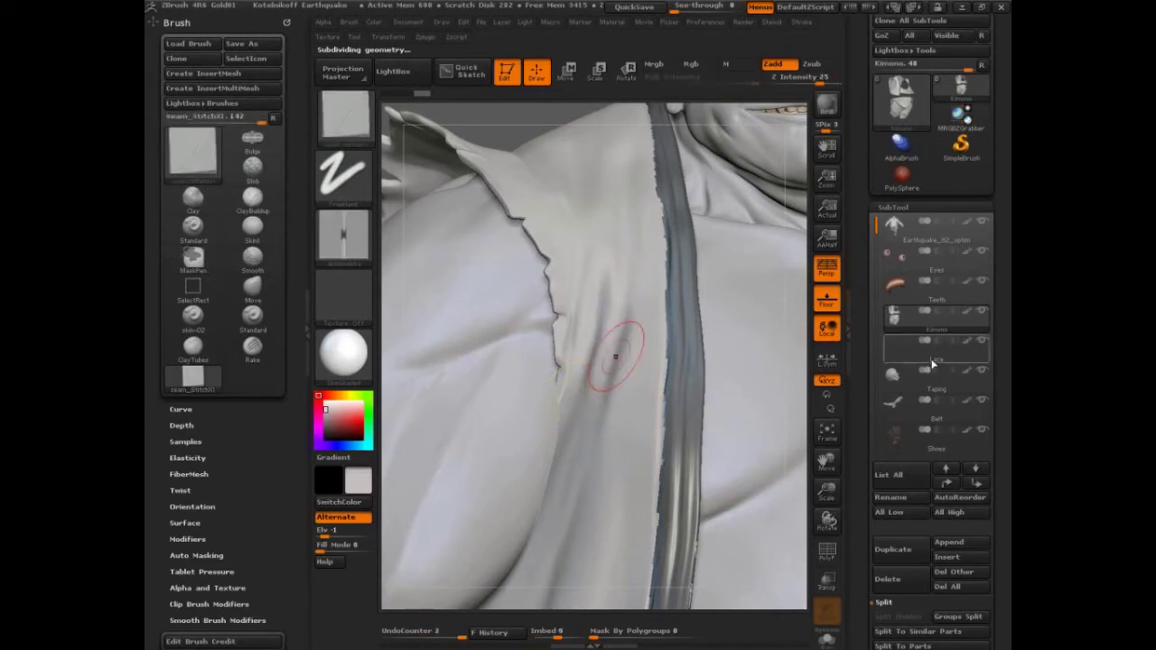
mouse_move(894, 321)
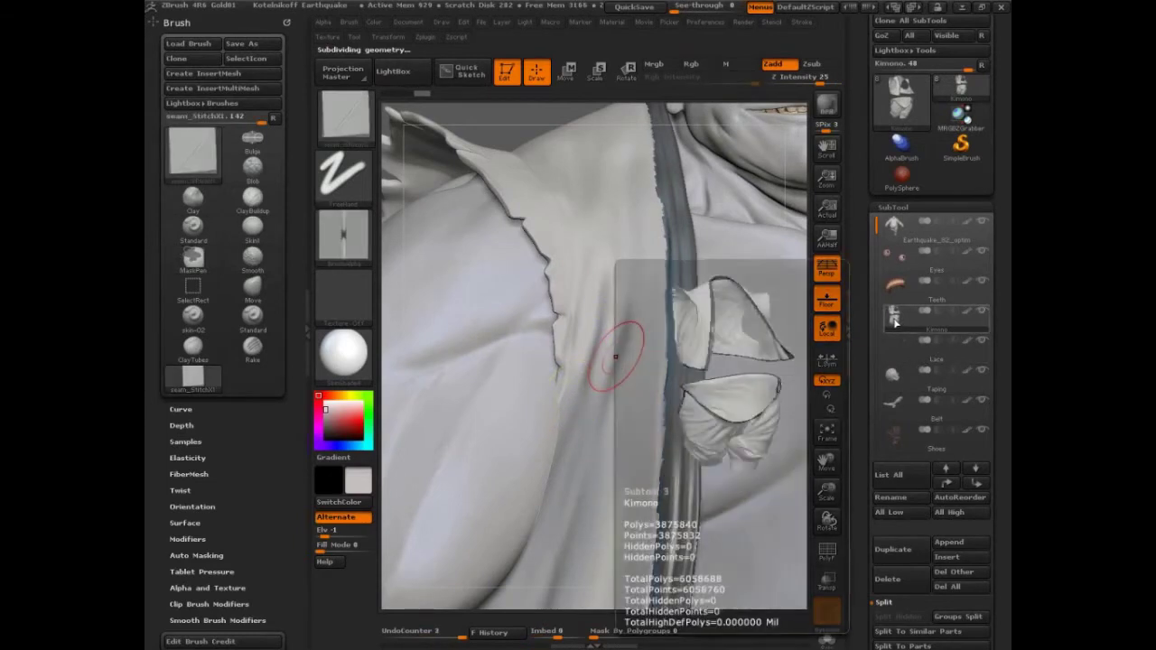
left_click_drag(610, 179, 608, 334)
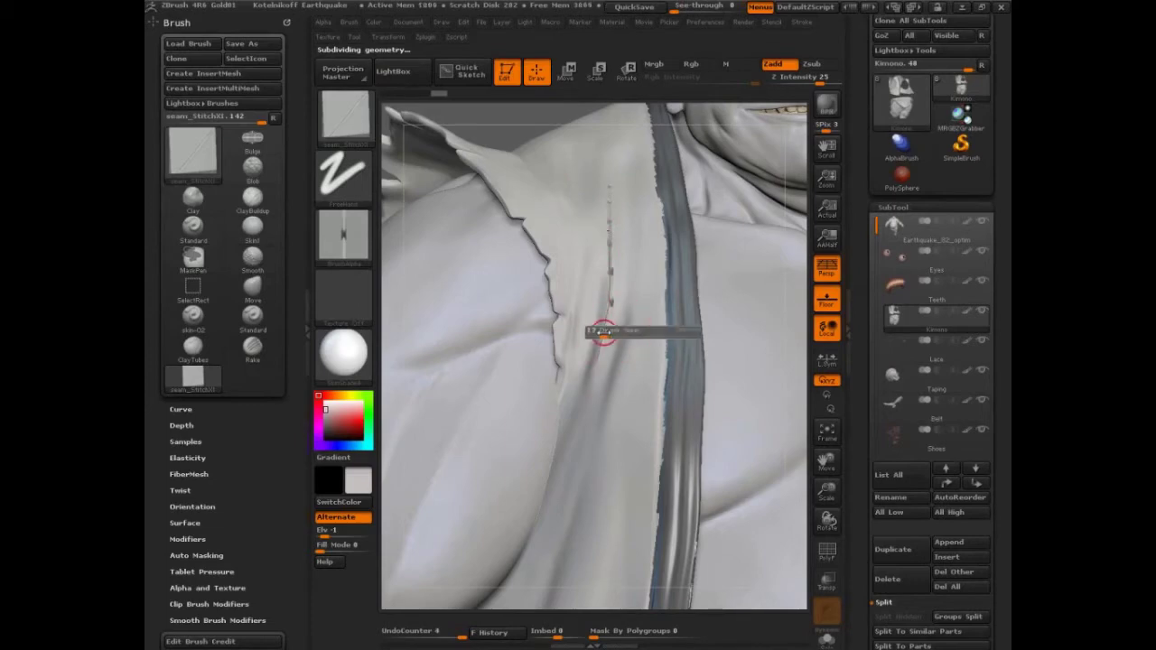
key("ctrl")
key("ctrl+z")
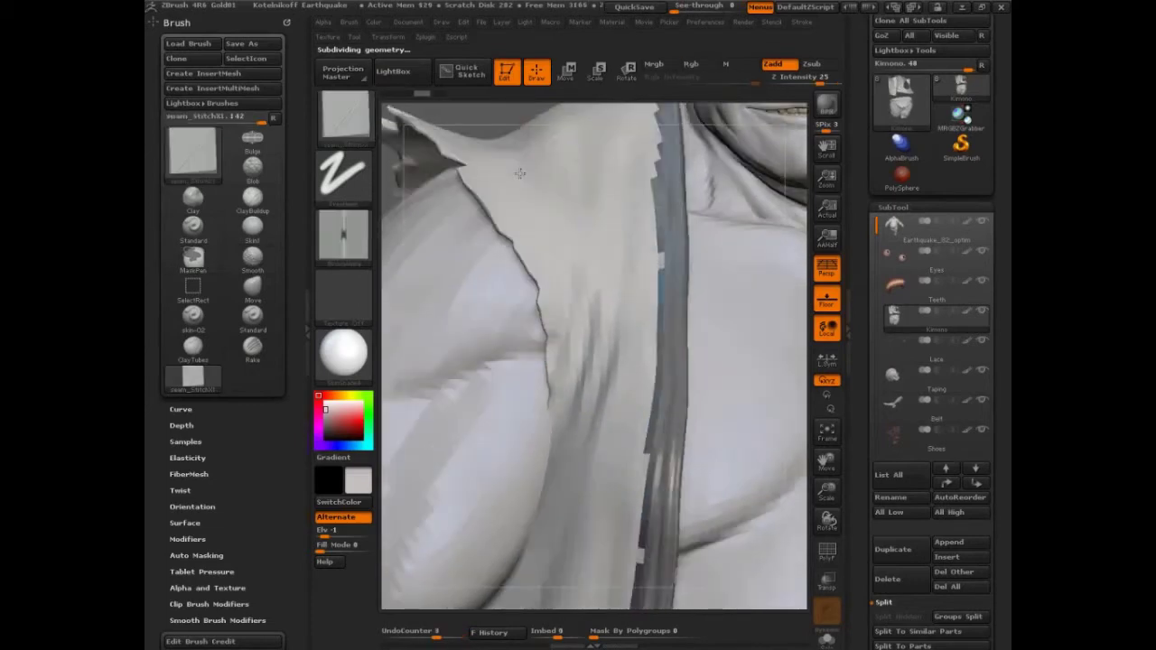
Readjust the stitch brush's Draw Size and draw stitch strokes on the kimono from a new angle.
right_click_drag(687, 205, 723, 226)
left_click_drag(701, 311, 636, 296)
left_click_drag(460, 276, 436, 275)
left_click_drag(683, 144, 696, 175, "alt")
key("ctrl+z")
key("s")
left_click_drag(587, 289, 619, 291)
mouse_move(697, 155)
left_mouse_down("alt")
mouse_move(694, 110)
mouse_move(700, 118)
left_mouse_up("alt")
key("s")
mouse_move(640, 301)
left_mouse_down()
mouse_move(695, 311)
mouse_move(659, 294)
mouse_move(524, 302)
mouse_move(442, 271)
mouse_move(687, 352)
mouse_move(461, 380)
mouse_move(632, 389)
left_mouse_up()
left_click_drag(724, 194, 768, 265, "alt")
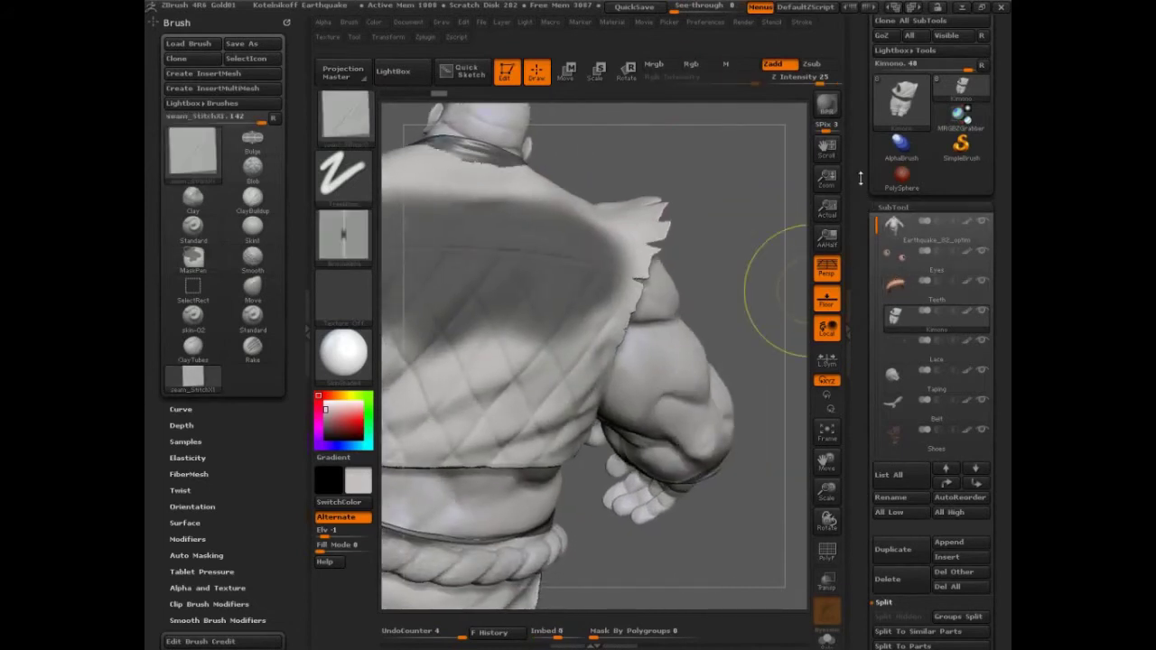
Hide the unmasked part of the Kimono subtool with HidePt, leaving only the masked upper back panel visible.
scroll(900, 203, "down", 10)
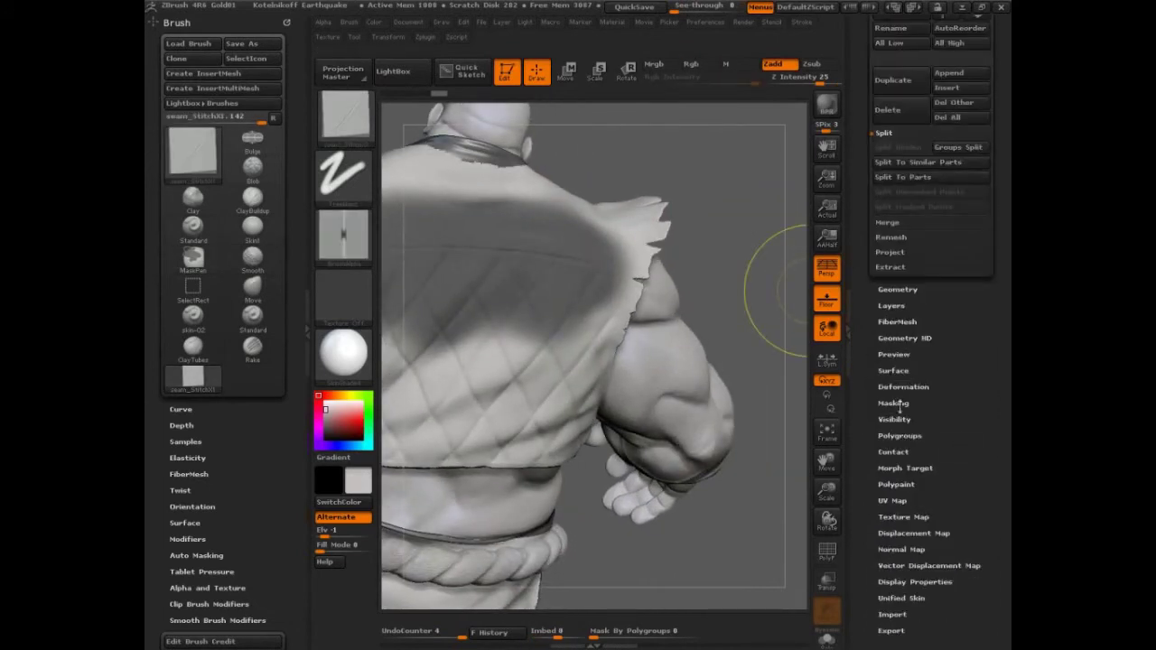
left_click(894, 419)
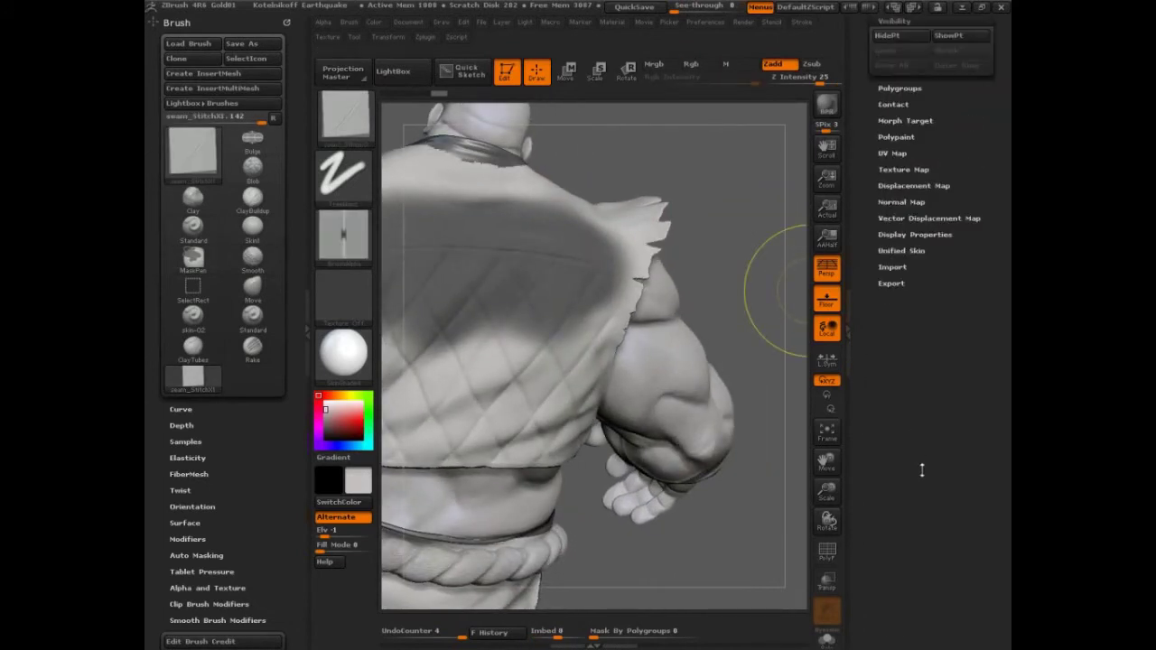
left_click(905, 38)
left_click_drag(727, 193, 801, 219)
Lower the Kimono to subdivision level 1 and delete its hidden geometry.
scroll(968, 253, "up", 5)
scroll(968, 254, "up", 2)
left_click(897, 189)
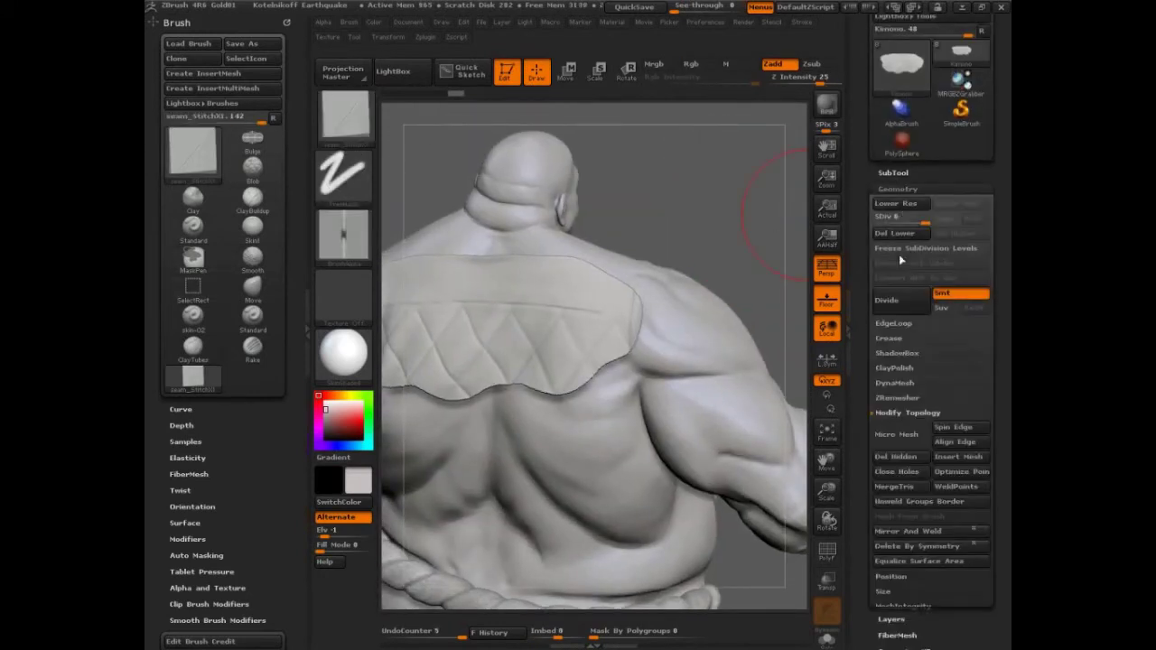
left_click_drag(869, 230, 866, 232)
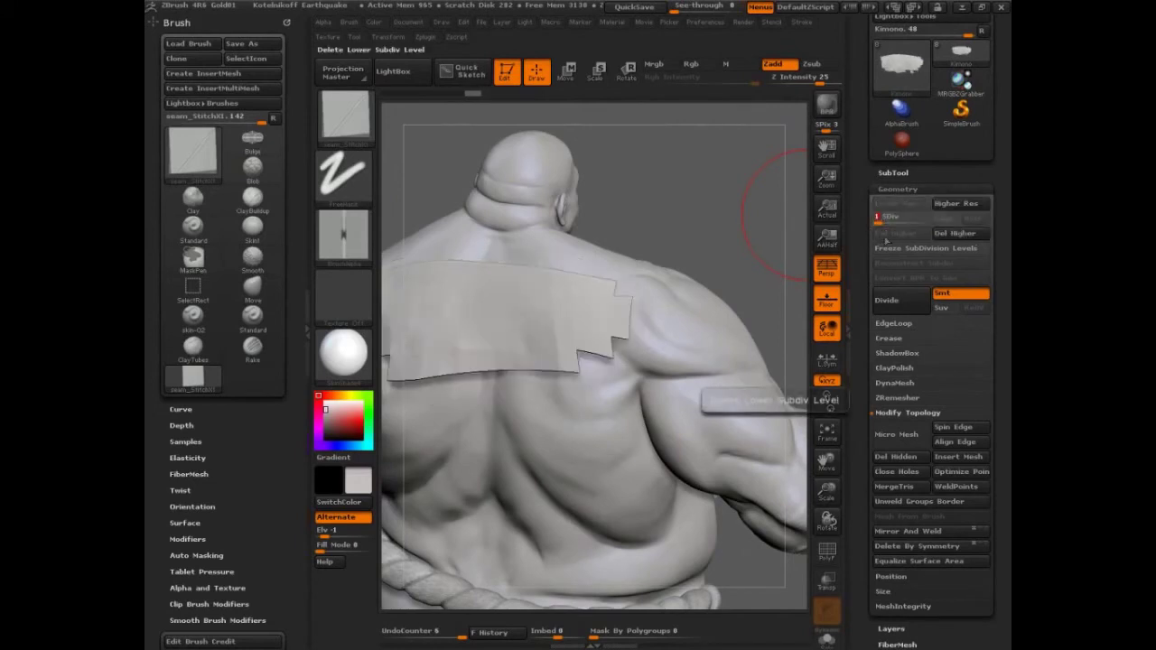
left_click(900, 492)
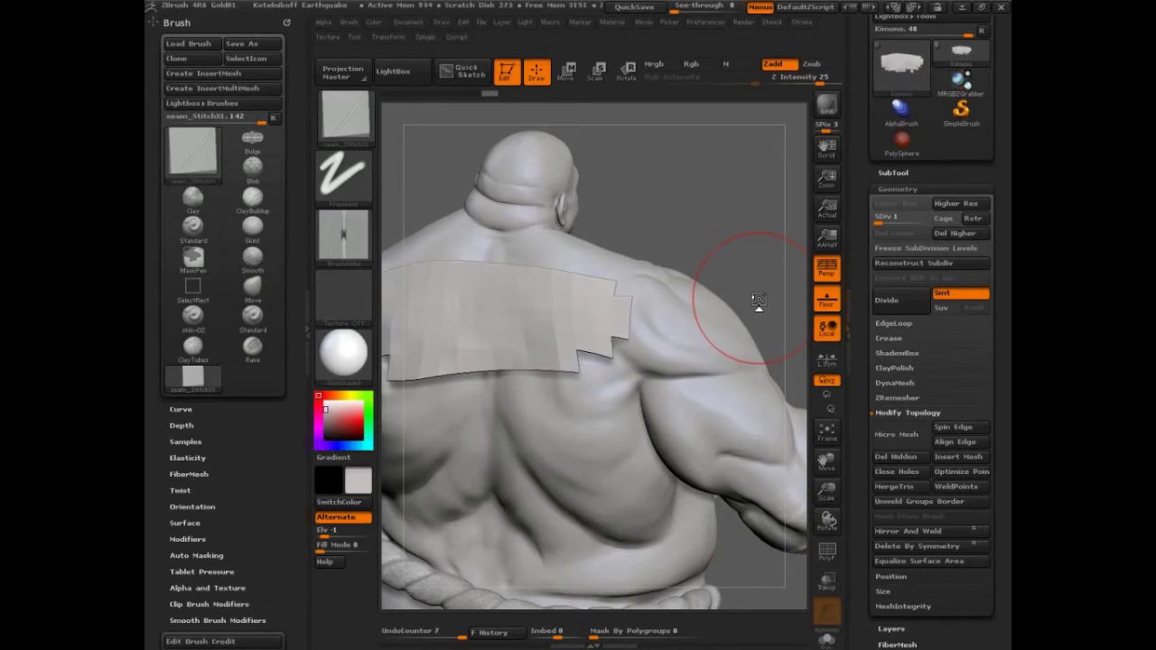
Return the remaining Kimono piece to its highest subdivision level and divide it further up to level 8.
key("d")
left_click_drag(755, 260, 728, 226)
mouse_move(909, 76)
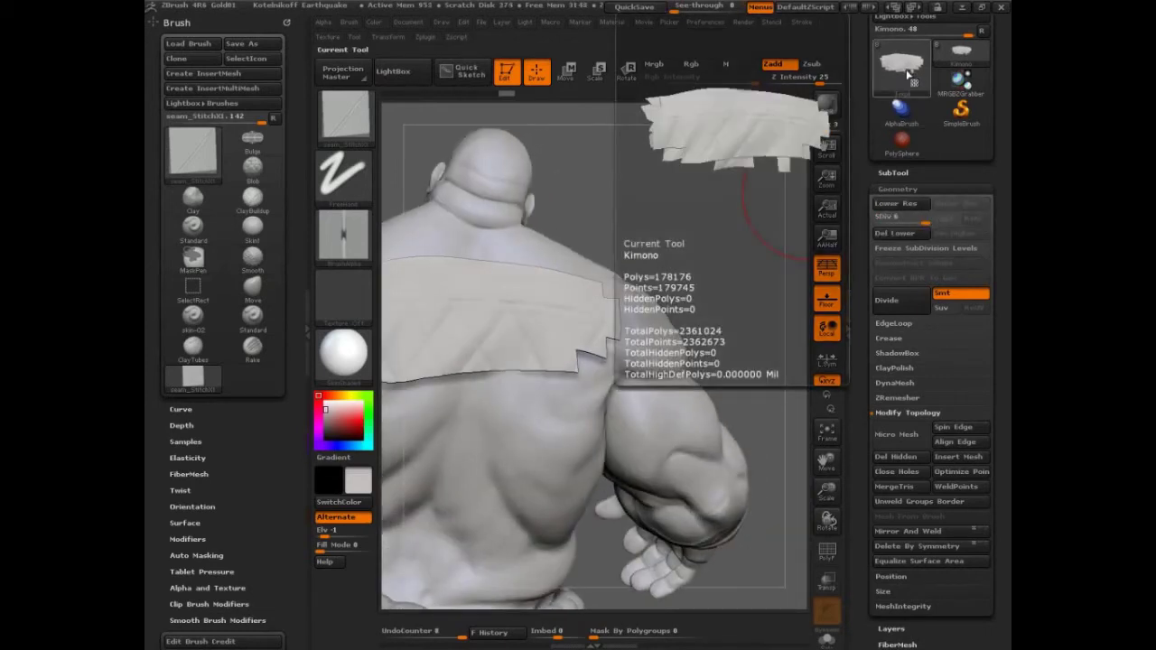
key("ctrl+d")
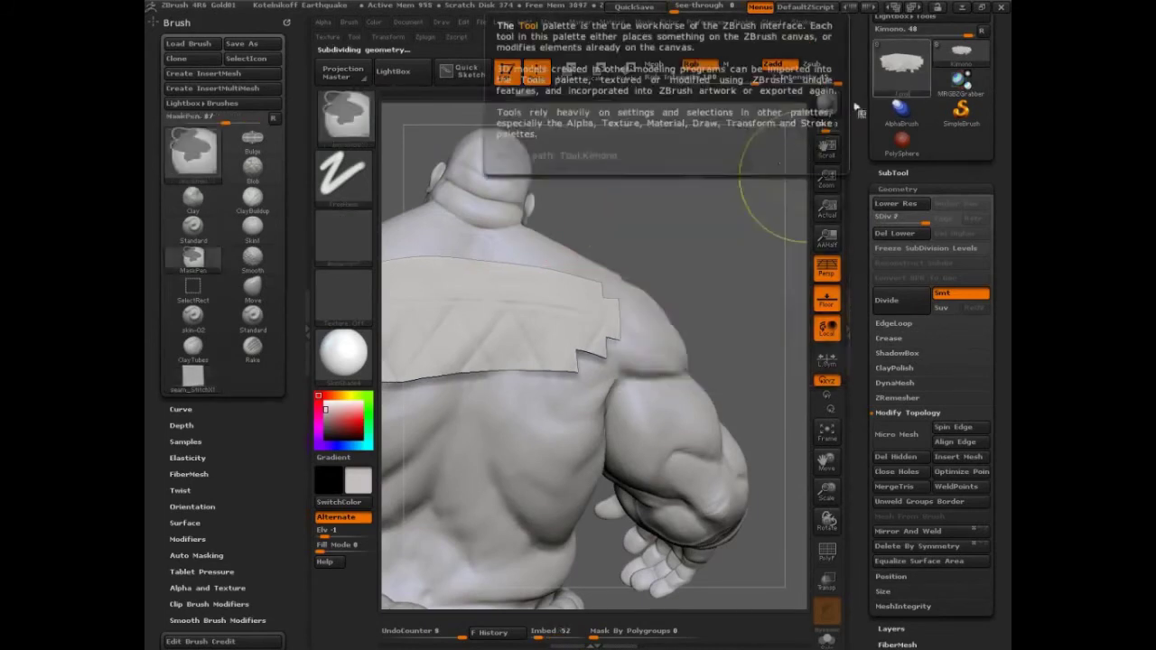
key("ctrl+d")
Adjust the stitch brush's Draw Size and draw one line of stitches across the back panel above the quilted diamonds.
mouse_move(681, 235)
left_mouse_down("alt")
mouse_move(766, 150)
mouse_move(773, 178)
left_mouse_up("alt")
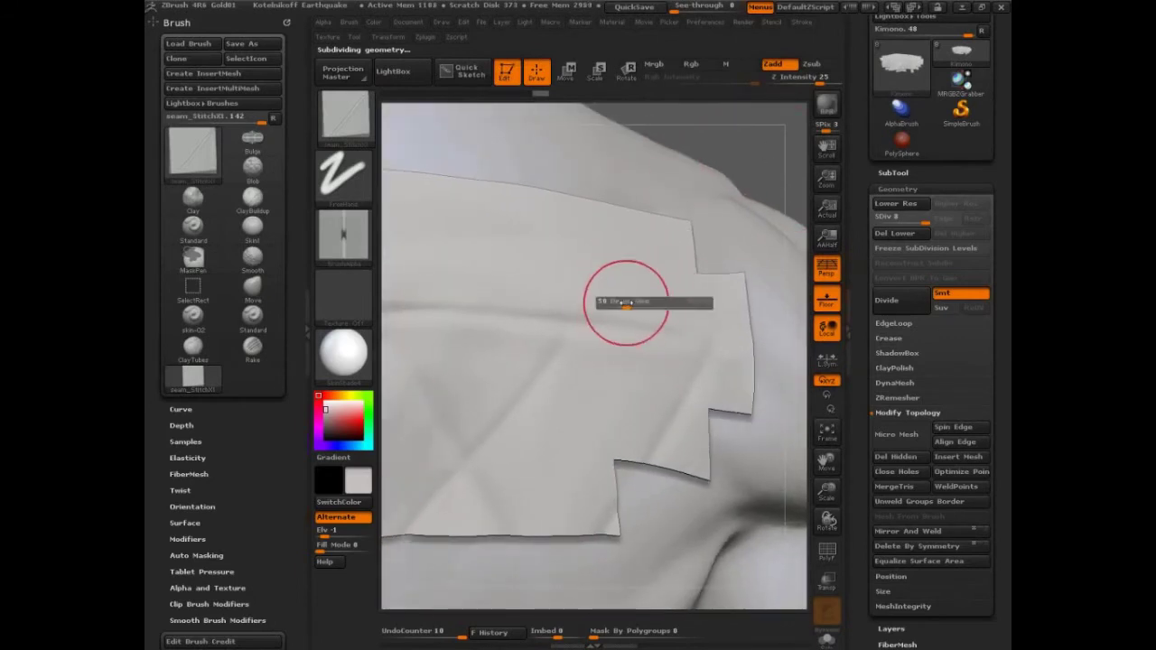
left_click_drag(692, 315, 384, 279)
mouse_move(728, 161)
left_mouse_down()
mouse_move(745, 159)
mouse_move(711, 167)
mouse_move(773, 185)
left_mouse_up()
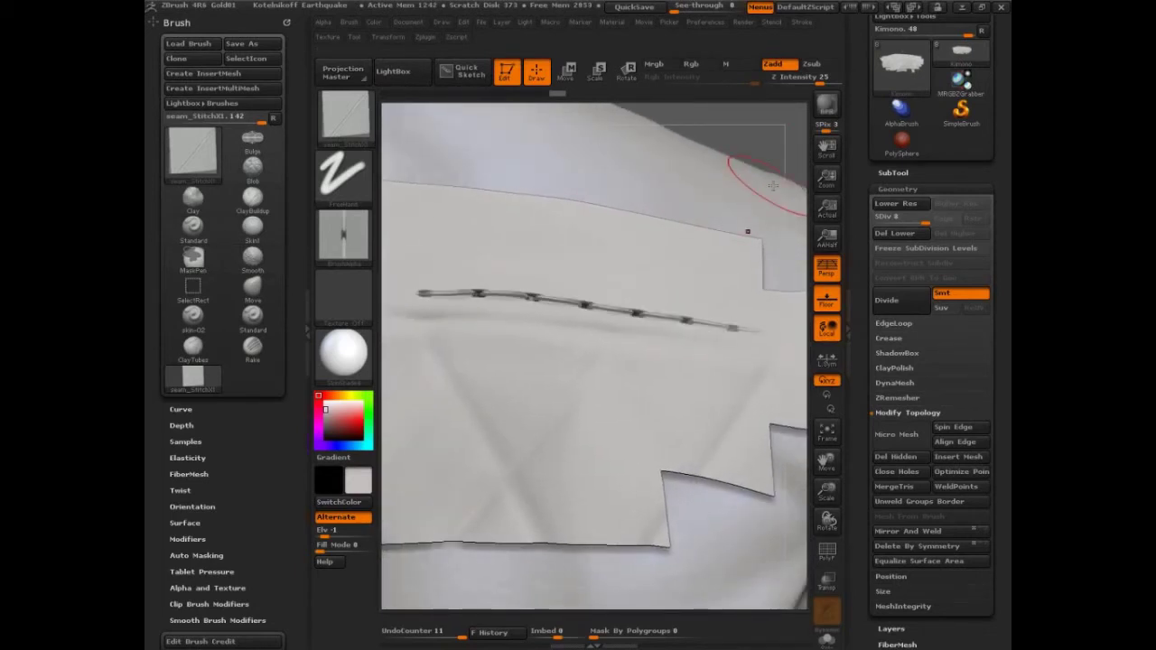
Examine how the stitch stroke repeats the brush's alpha, and review that alpha's preview and Modify settings such as MidValue.
key("ctrl+shift")
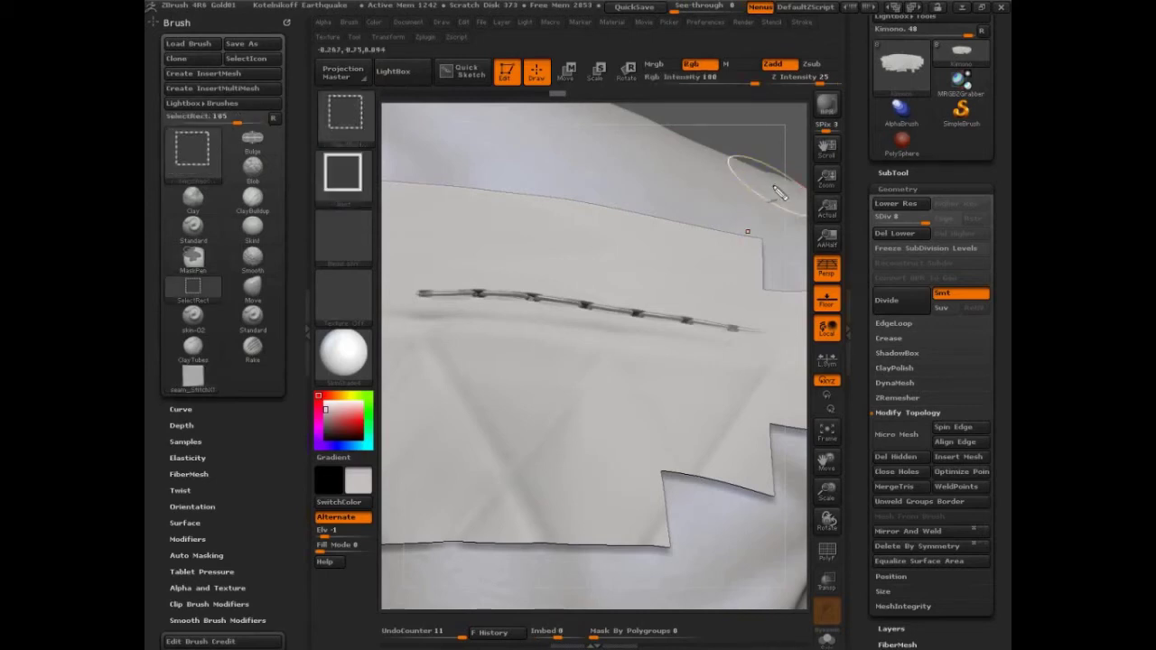
mouse_move(478, 294)
left_mouse_down()
mouse_move(430, 362)
mouse_move(465, 348)
mouse_move(572, 217)
mouse_move(574, 245)
left_mouse_up()
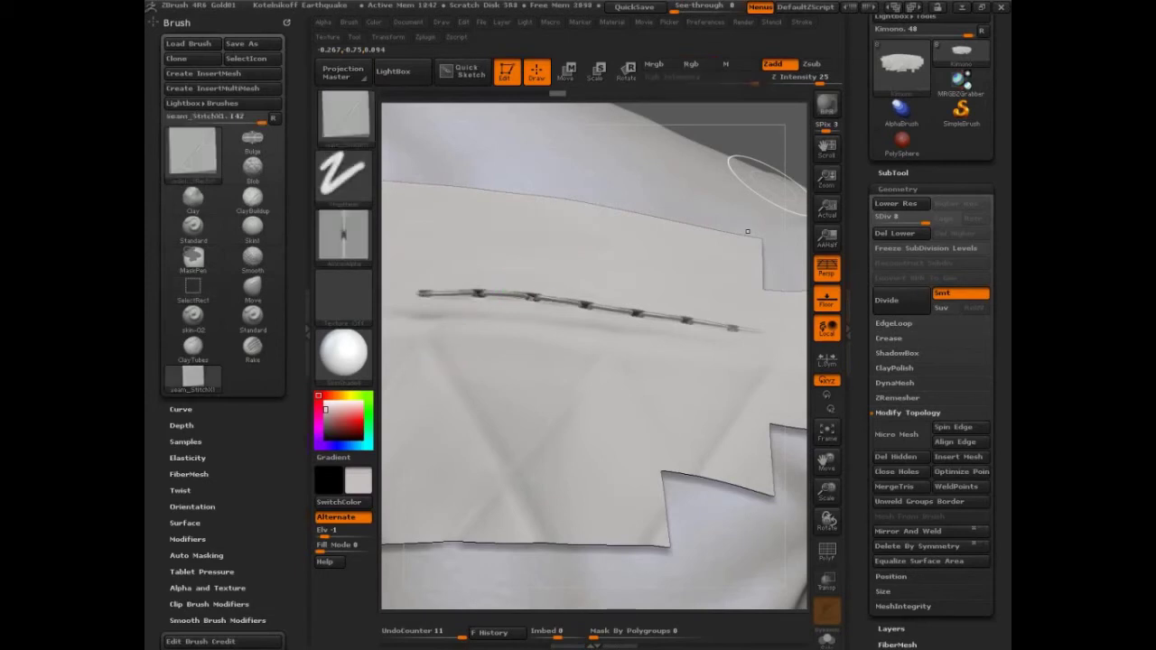
mouse_move(364, 260)
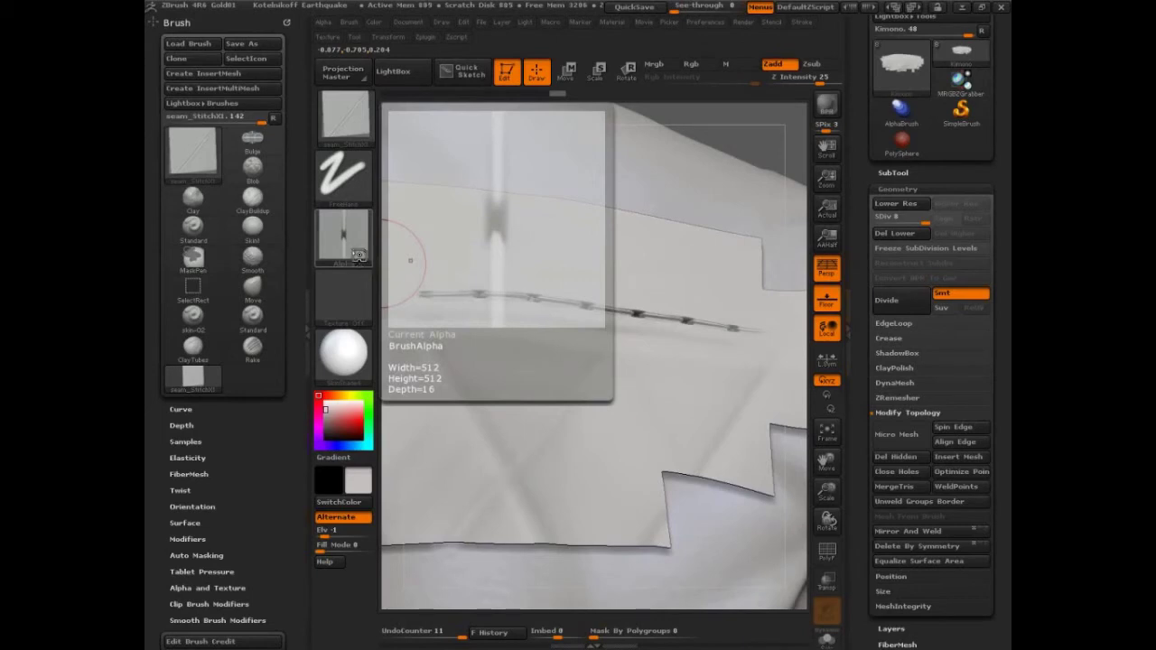
left_click(352, 244)
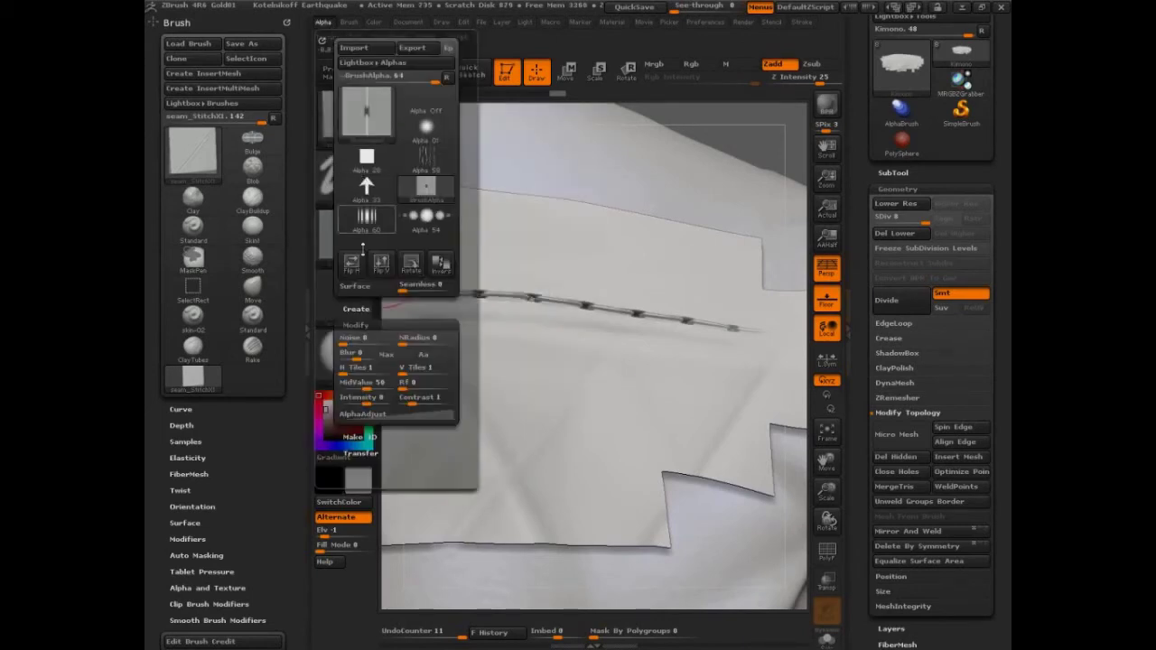
left_click(362, 384)
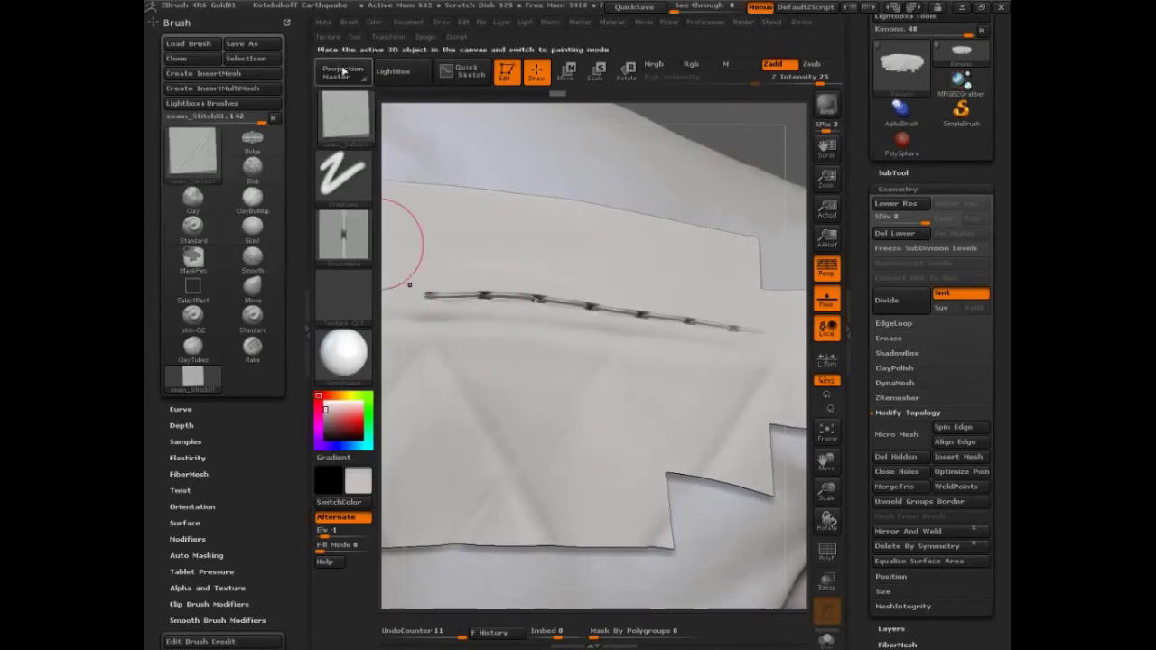
mouse_move(355, 258)
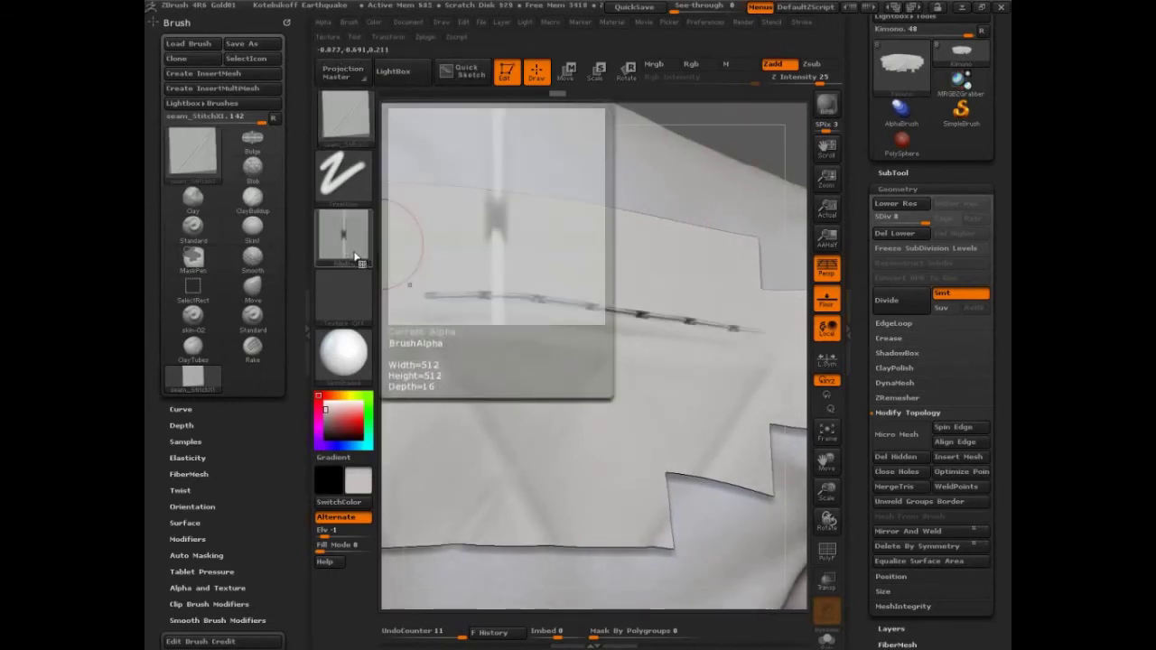
left_click_drag(758, 143, 675, 154)
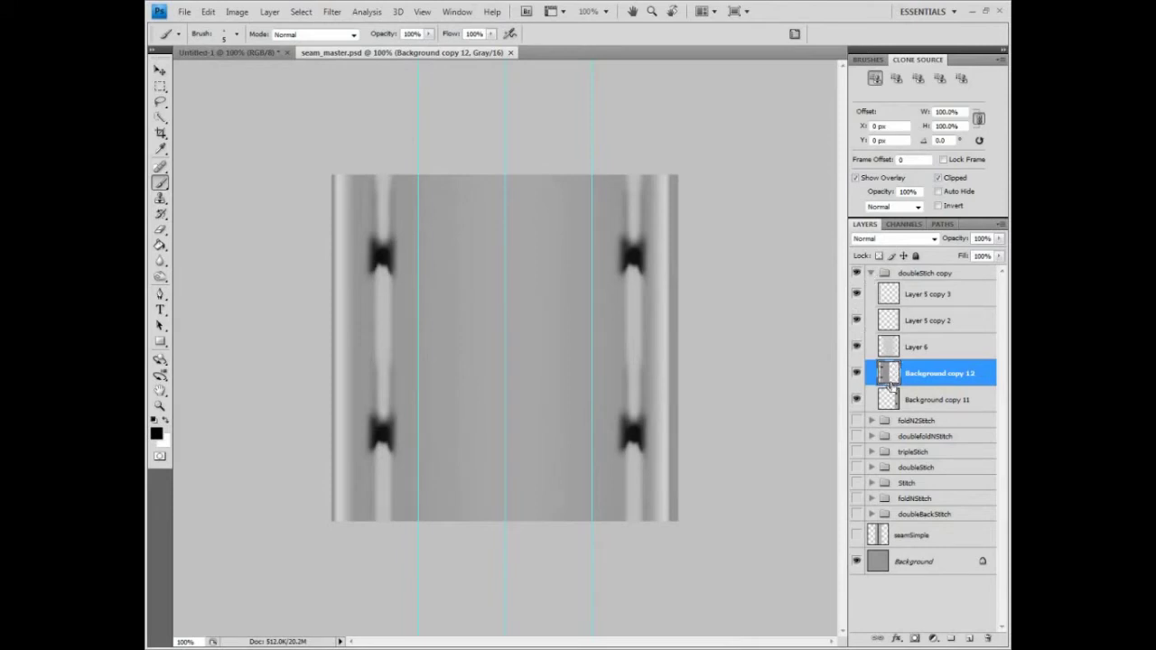
In Photoshop's seam_master.psd, hide the guides and the doubleStich copy group, and show and expand the Stitch group.
key("ctrl+h")
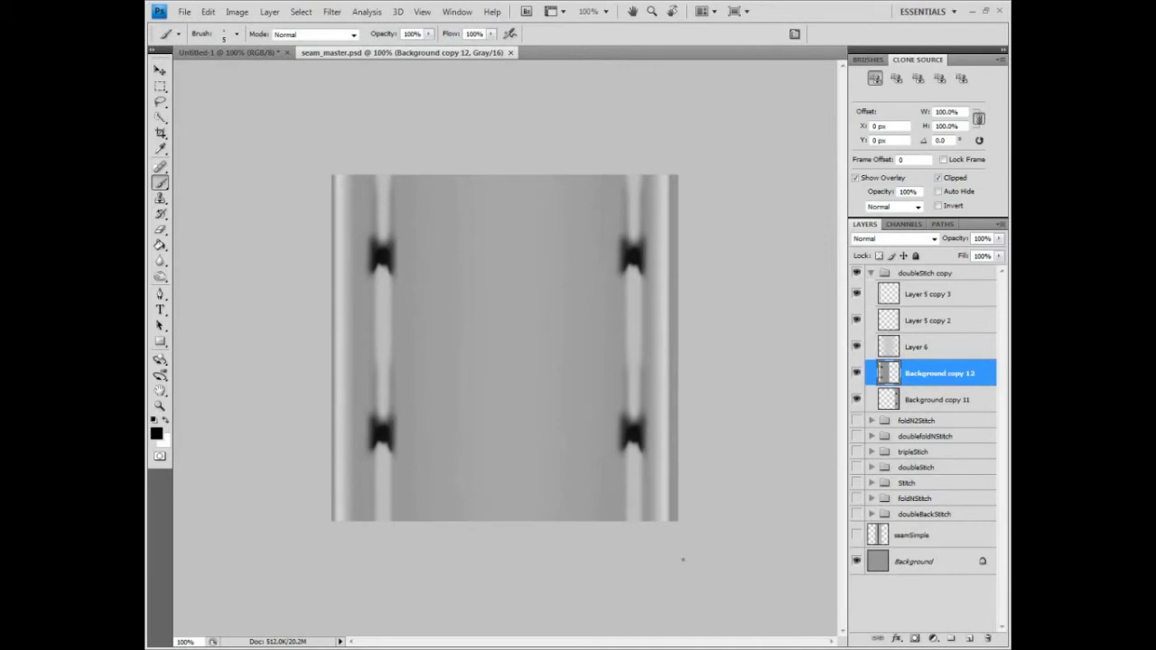
left_click(870, 272)
left_click(856, 273)
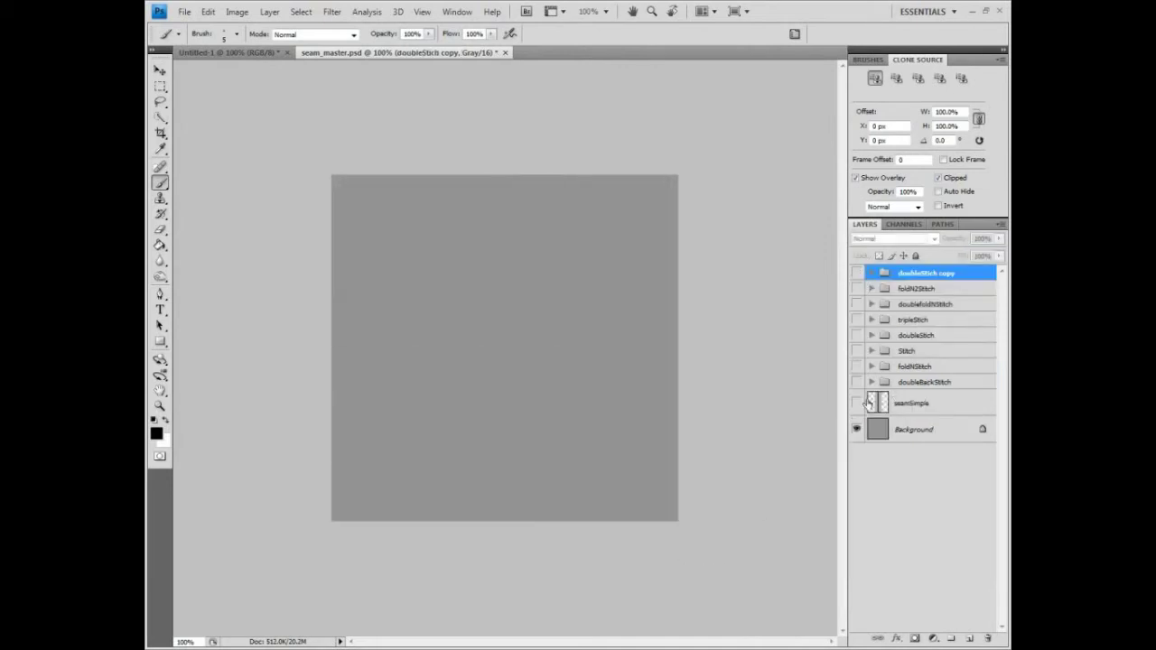
left_click(856, 350)
left_click(871, 350)
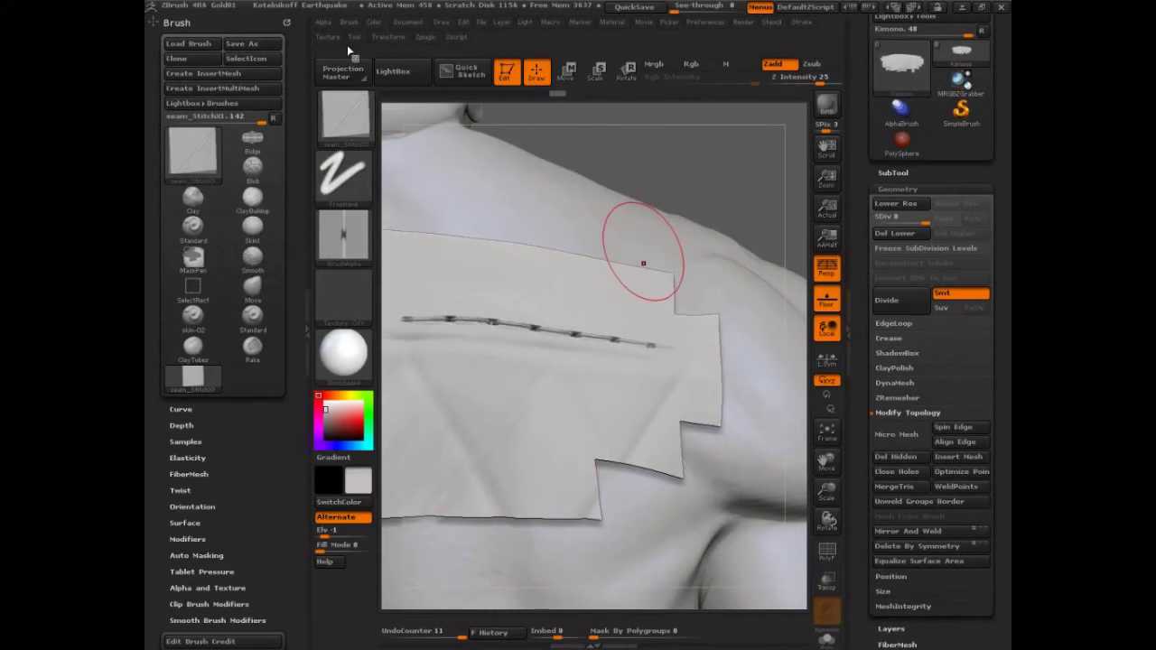
Back in ZBrush, isolate the Kimono piece in Solo mode and examine the stitches' raised and recessed areas up close.
mouse_move(732, 171)
left_mouse_down()
mouse_move(721, 204)
mouse_move(632, 177)
mouse_move(597, 149)
mouse_move(725, 205)
mouse_move(738, 163)
mouse_move(729, 227)
left_mouse_up()
key("shift+s")
key("ctrl+shift")
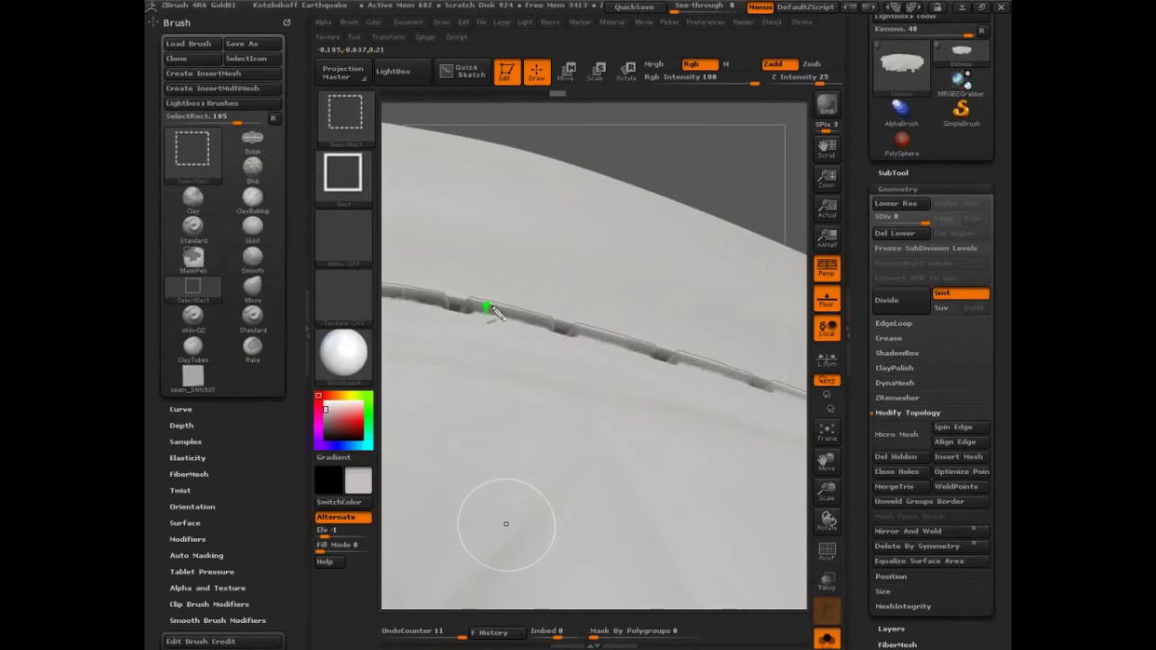
mouse_move(463, 311)
left_mouse_down()
mouse_move(473, 307)
mouse_move(451, 335)
mouse_move(465, 328)
left_mouse_up()
mouse_move(657, 350)
left_mouse_down()
mouse_move(579, 332)
mouse_move(572, 343)
mouse_move(686, 355)
mouse_move(753, 382)
mouse_move(748, 394)
left_mouse_up()
left_click_drag(683, 359, 746, 394)
key("Escape")
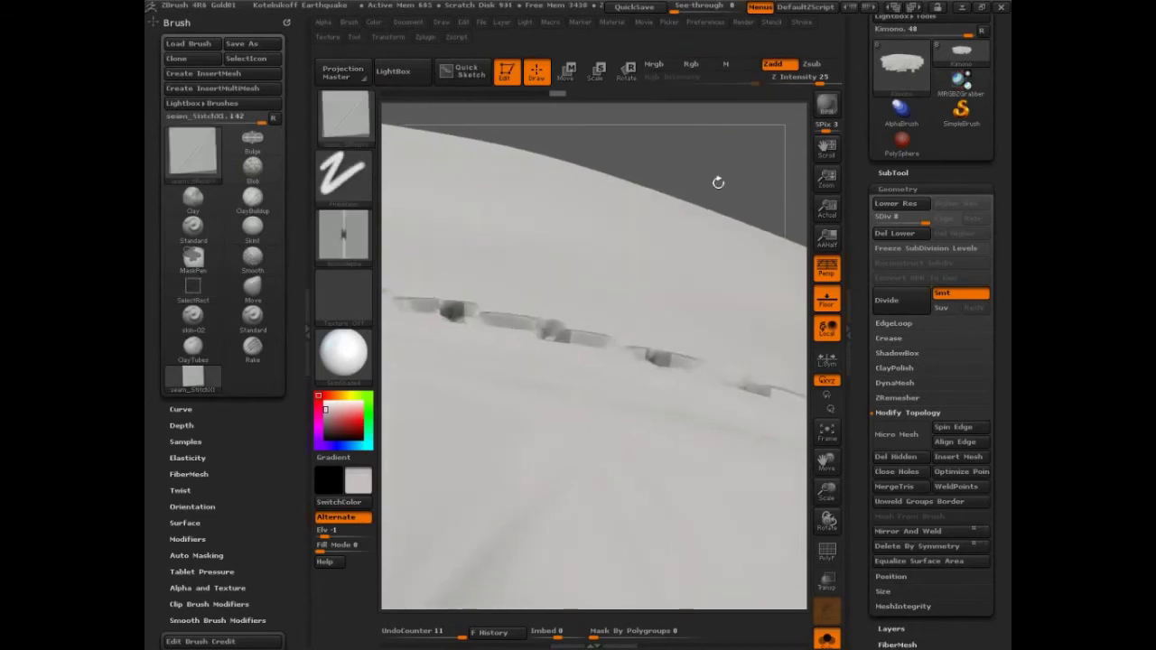
mouse_move(730, 170)
left_mouse_down("alt")
mouse_move(716, 211)
mouse_move(642, 157)
left_mouse_up("alt")
left_click(323, 22)
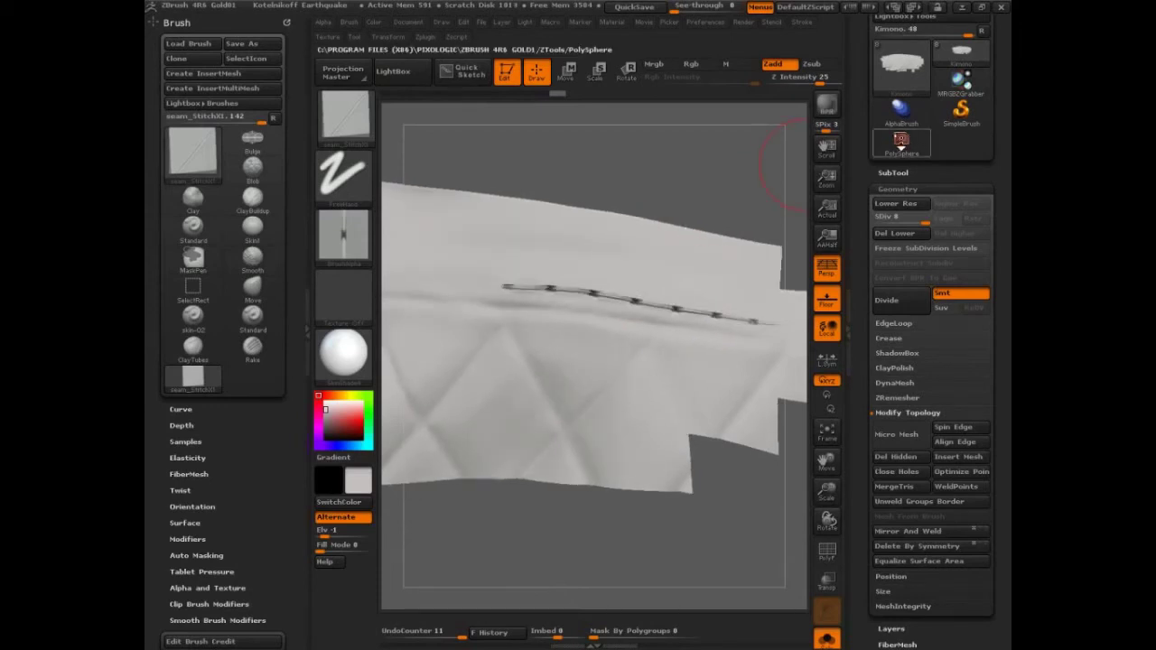
Switch the active tool to the PolySphere and load the ScalesLizard brush from LightBox's Scales brush folder.
left_click(901, 142)
left_click(392, 74)
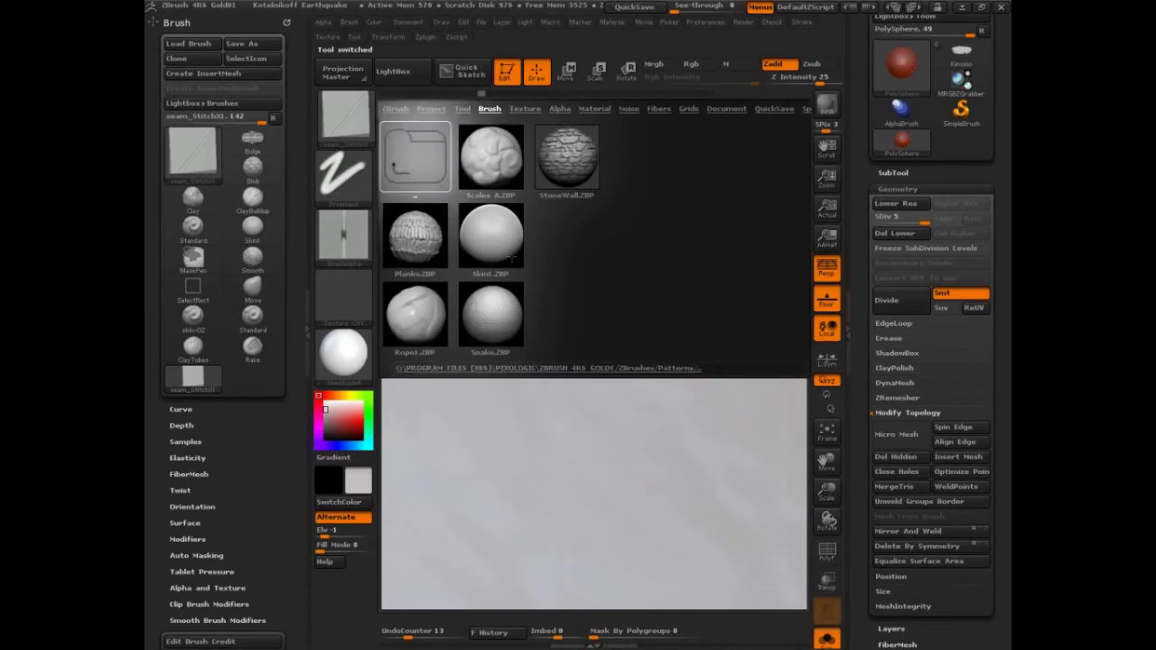
left_click(424, 164)
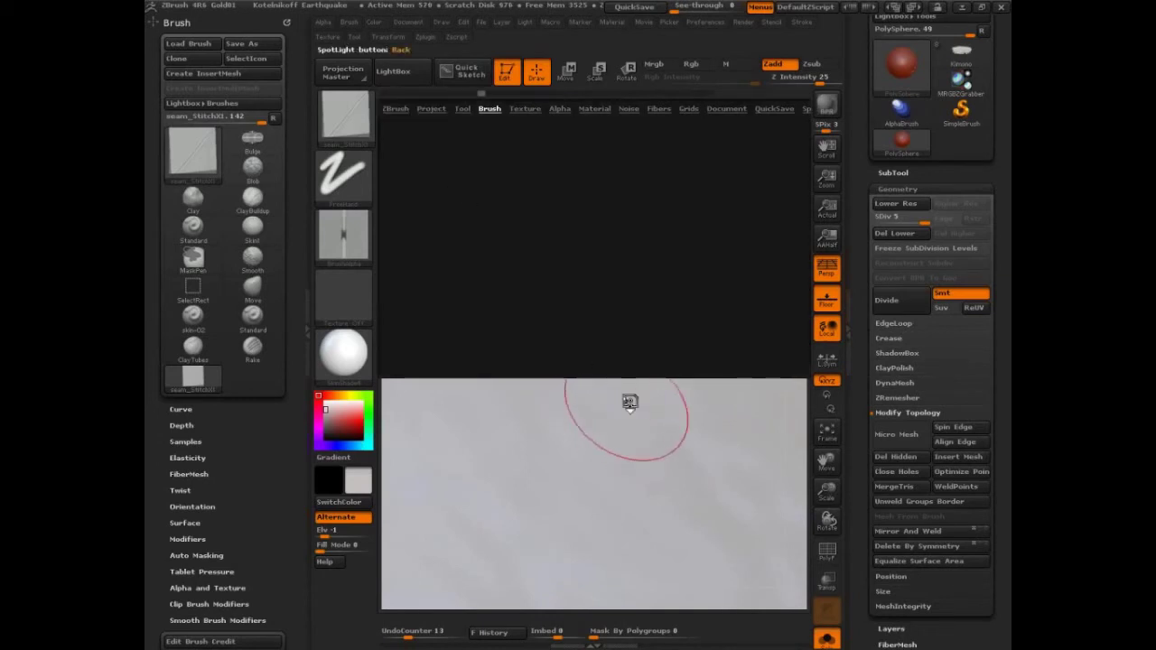
left_click(732, 264)
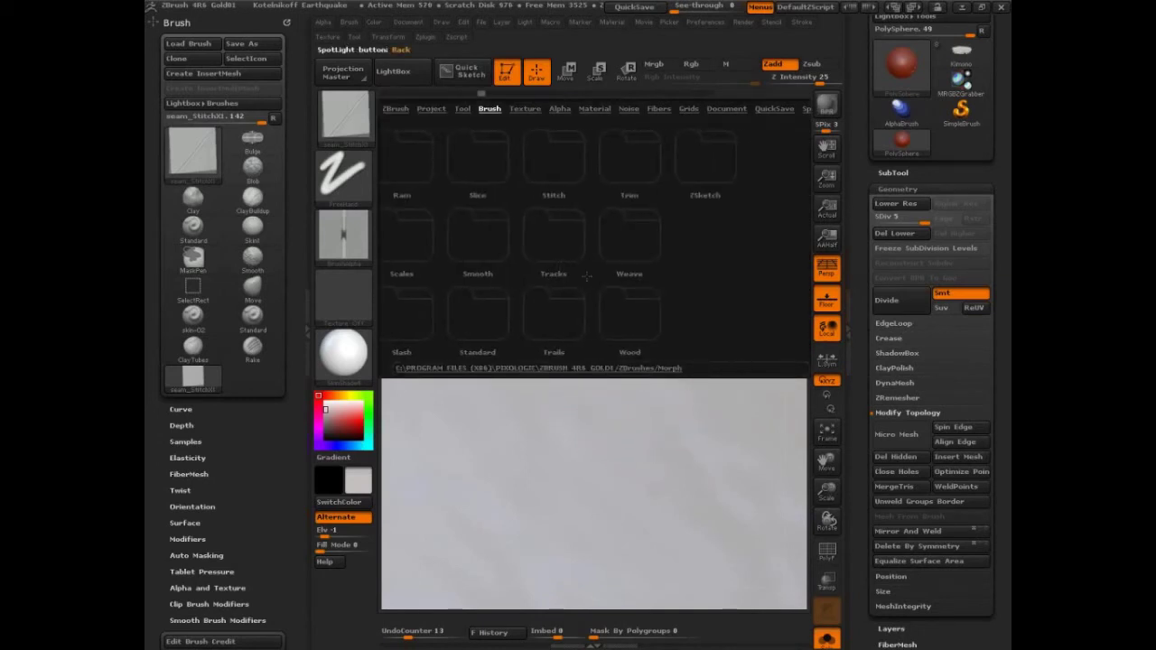
left_click(407, 236)
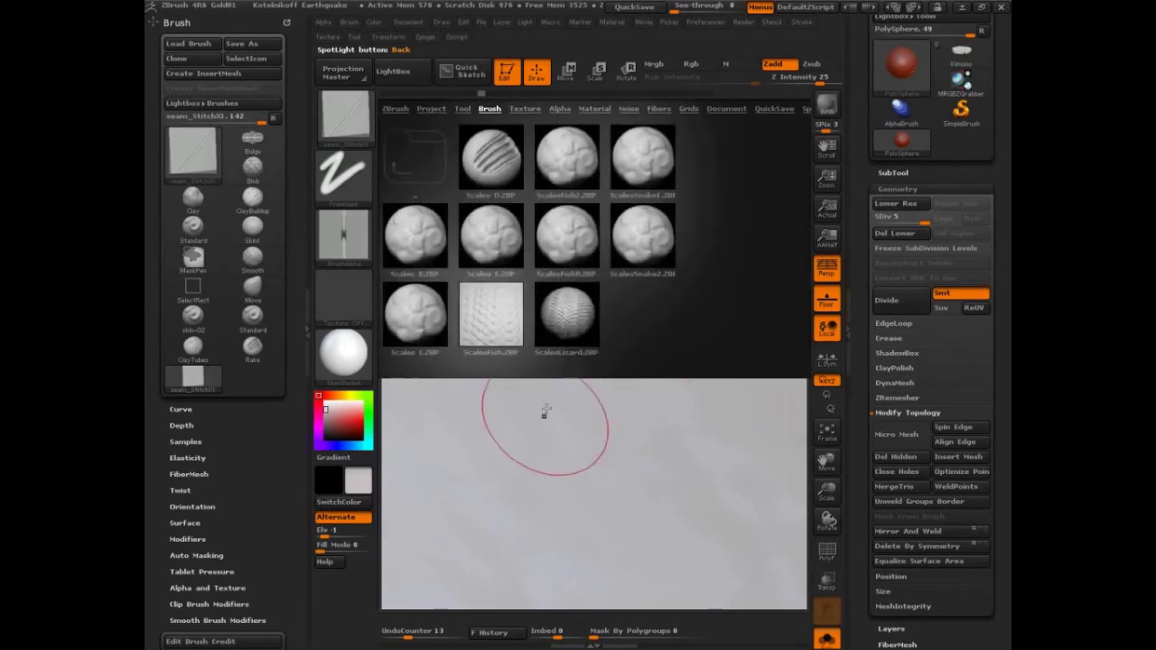
double_click(567, 318)
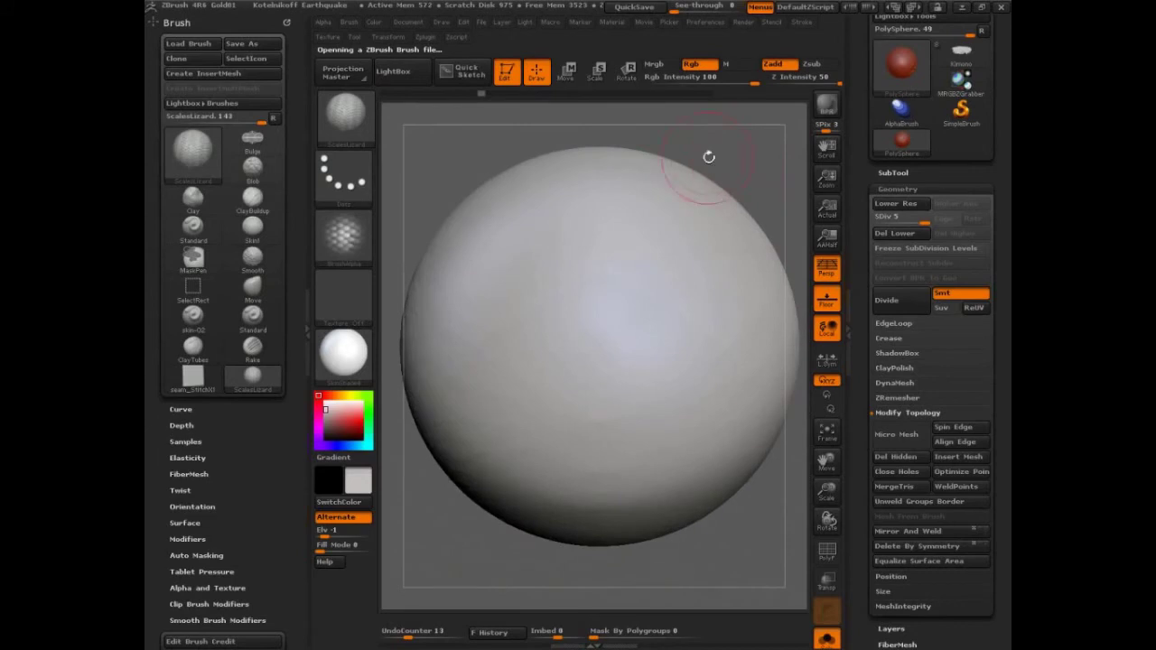
Enlarge the ScalesLizard brush's Draw Size, check its alpha, and expand the brush's Modifiers settings.
key("s")
left_click_drag(598, 249, 619, 247)
left_click_drag(735, 154, 727, 136, "alt")
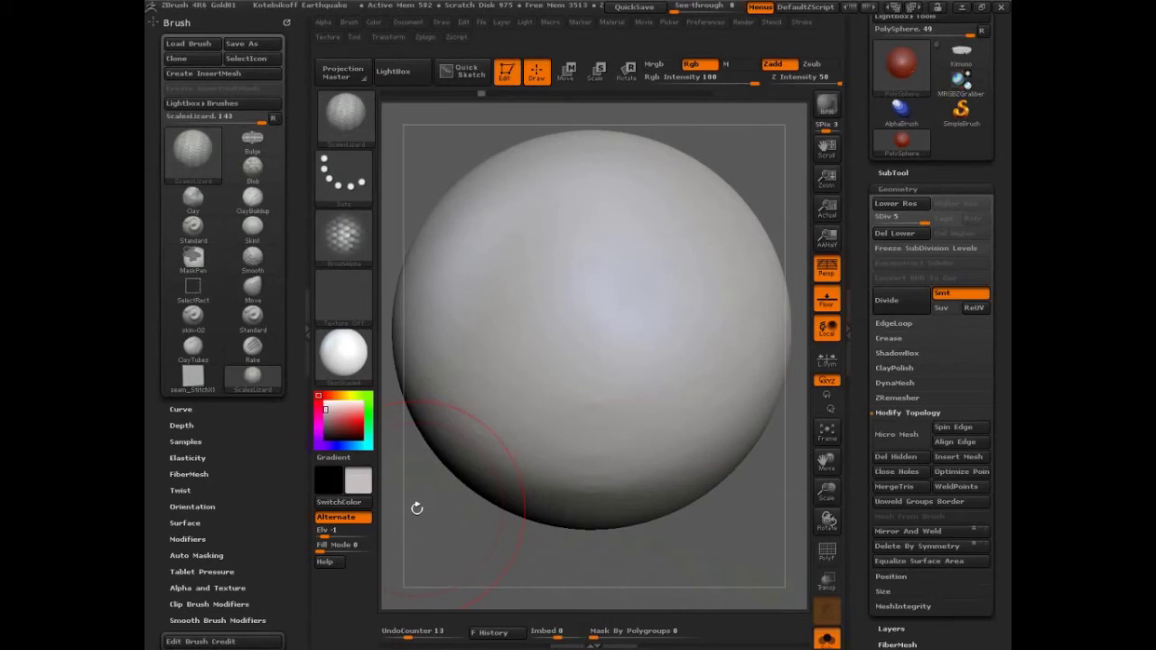
mouse_move(346, 246)
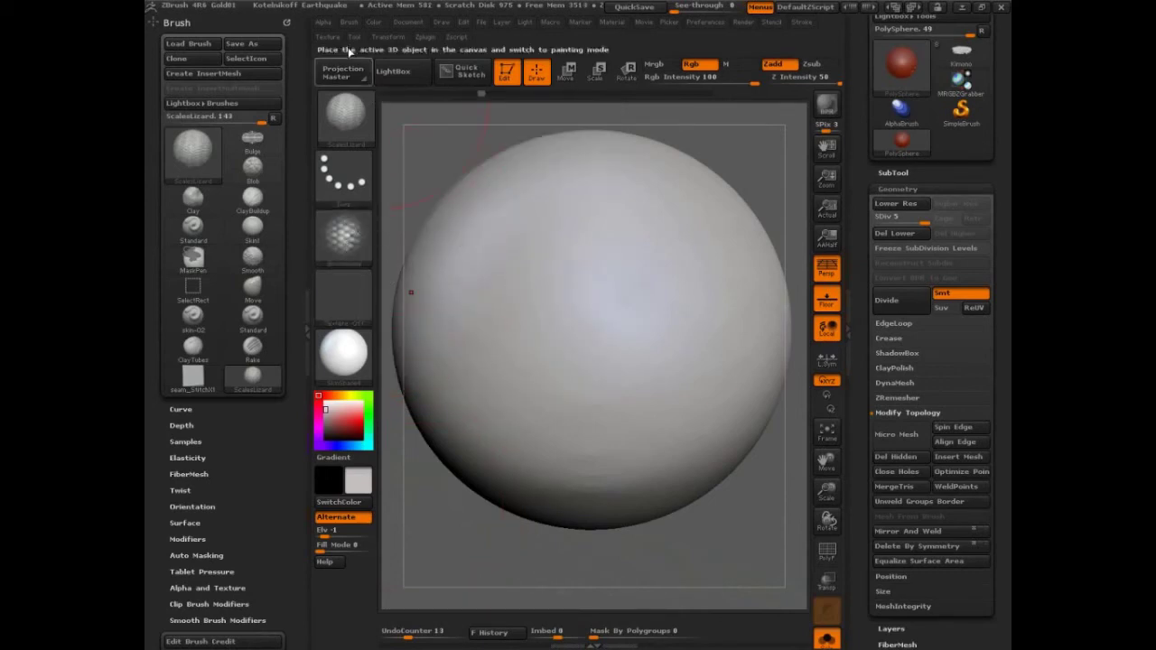
left_click(325, 22)
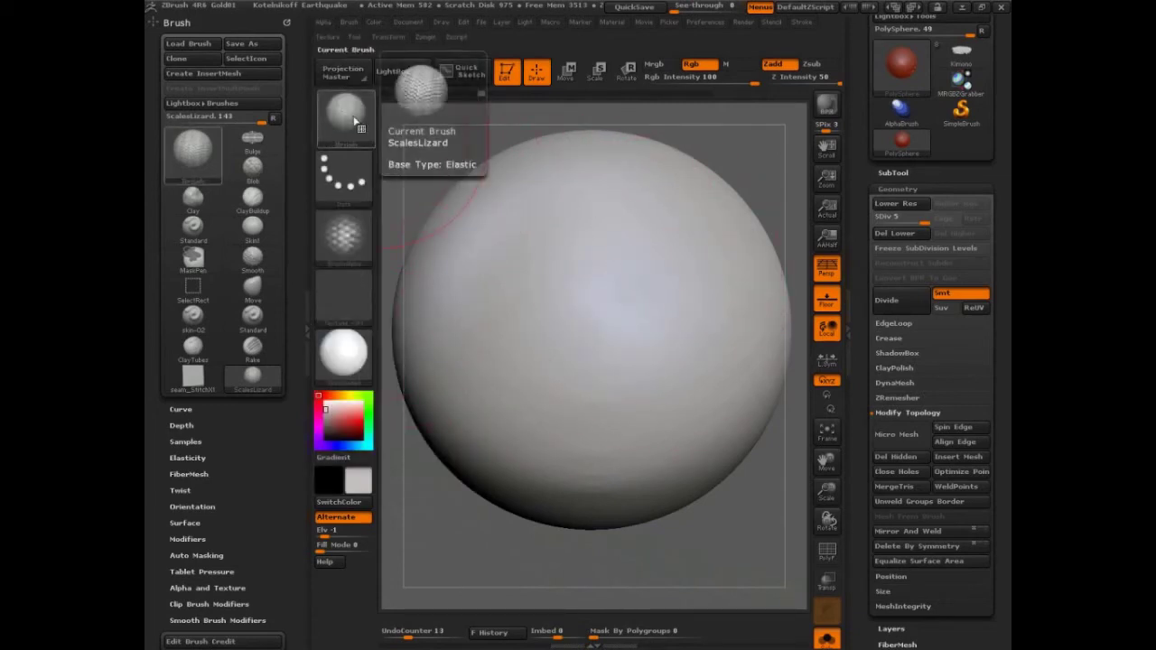
scroll(238, 462, "down", 3)
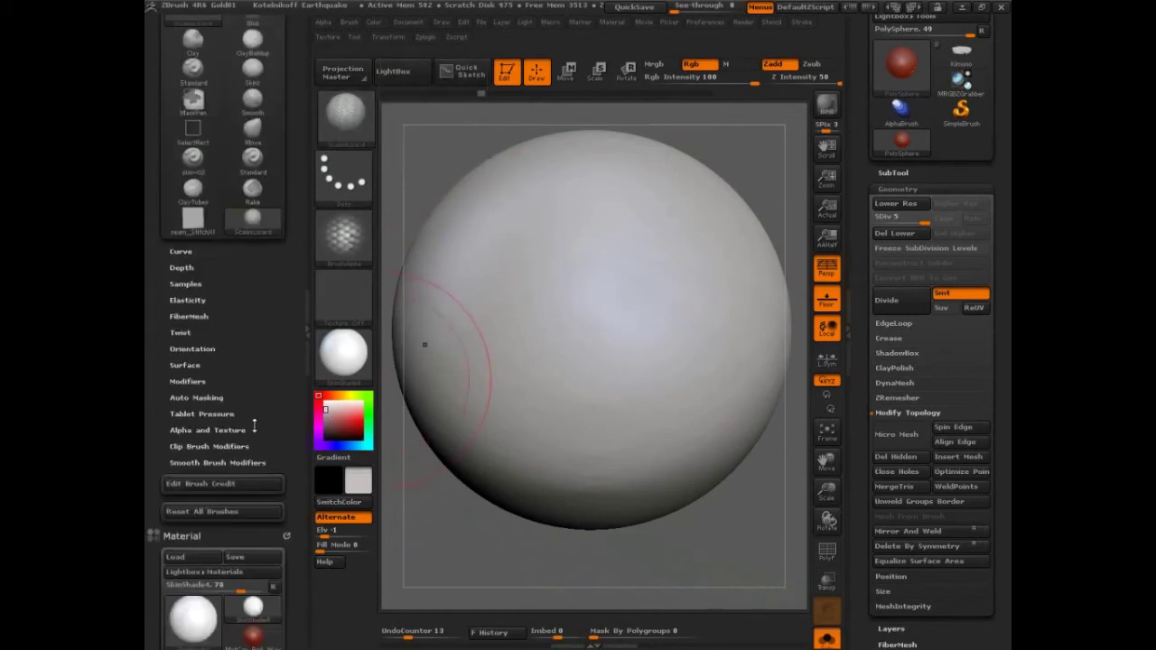
left_click(187, 380)
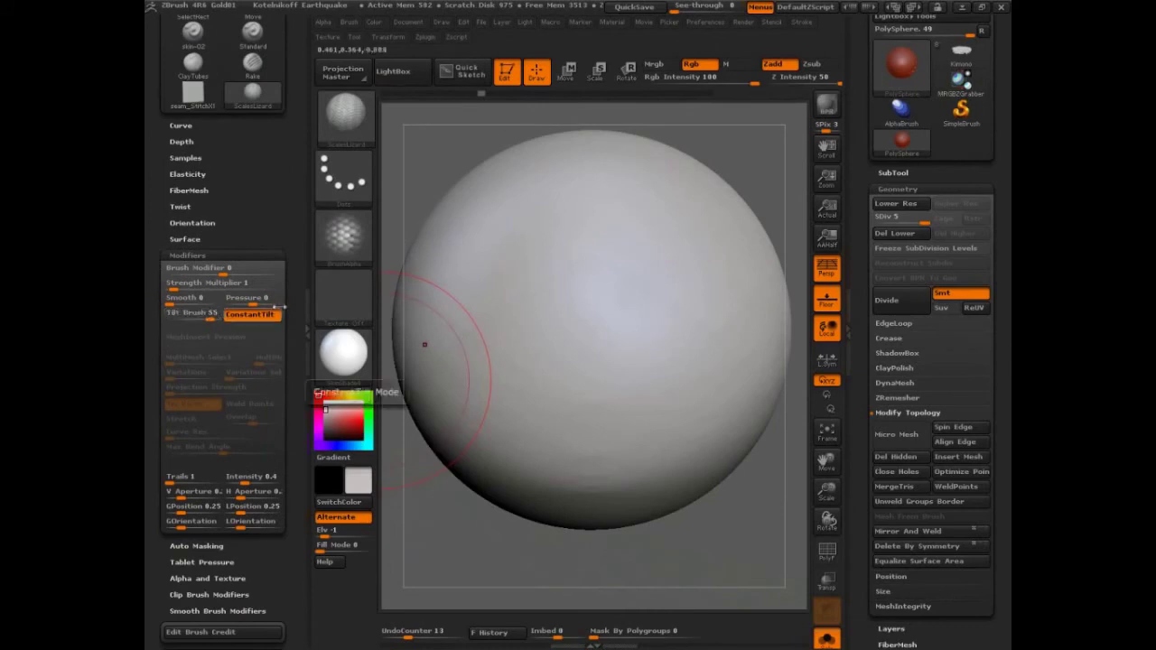
mouse_move(650, 172)
left_mouse_down()
mouse_move(557, 183)
mouse_move(432, 237)
left_mouse_up()
left_click(425, 265)
mouse_move(723, 172)
left_mouse_down()
mouse_move(768, 226)
mouse_move(757, 233)
left_mouse_up()
key("ctrl+z")
Sculpt adjoining vertical rows of lizard scales around the sphere with the ScalesLizard brush.
left_click(253, 90)
mouse_move(515, 180)
left_mouse_down()
mouse_move(483, 375)
mouse_move(495, 438)
left_mouse_up()
mouse_move(558, 162)
left_mouse_down()
mouse_move(571, 262)
mouse_move(543, 456)
left_mouse_up()
left_click_drag(766, 356, 704, 328)
left_click_drag(603, 221, 622, 447)
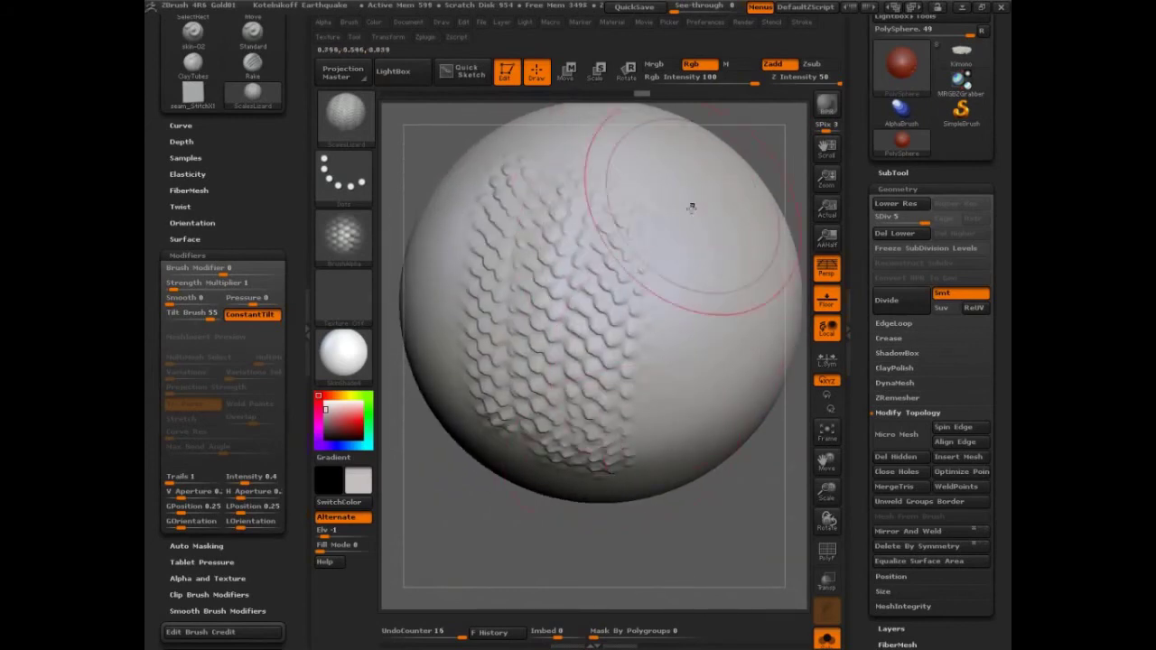
mouse_move(748, 509)
left_mouse_down()
mouse_move(596, 216)
mouse_move(566, 465)
left_mouse_up()
left_click_drag(526, 201, 502, 417)
mouse_move(488, 506)
left_mouse_down()
mouse_move(564, 528)
mouse_move(587, 551)
left_mouse_up()
mouse_move(560, 176)
left_mouse_down()
mouse_move(514, 258)
mouse_move(517, 442)
left_mouse_up()
left_click_drag(499, 146, 469, 428)
Set the ScalesLizard brush's Tilt Brush to 0 and sculpt three more vertical rows of scales for comparison.
left_click_drag(478, 528, 578, 531)
left_click_drag(210, 316, 192, 317)
left_click_drag(551, 163, 506, 456)
left_click_drag(475, 180, 452, 456)
left_click_drag(449, 147, 433, 440)
left_click_drag(557, 558, 577, 561)
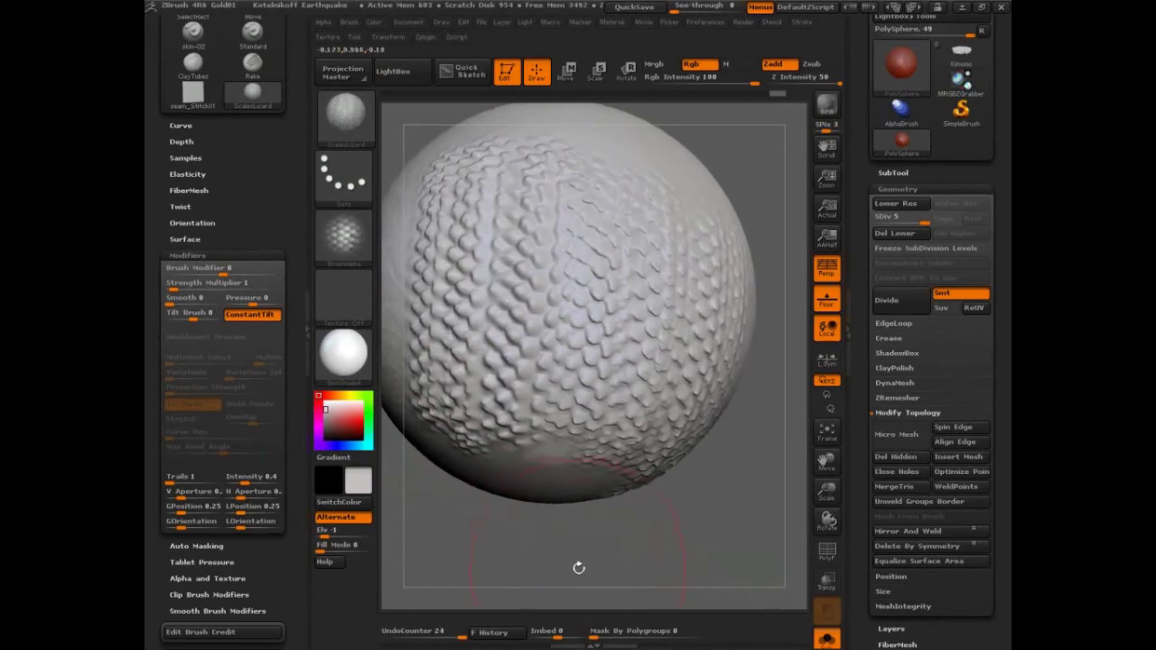
key("ctrl+shift")
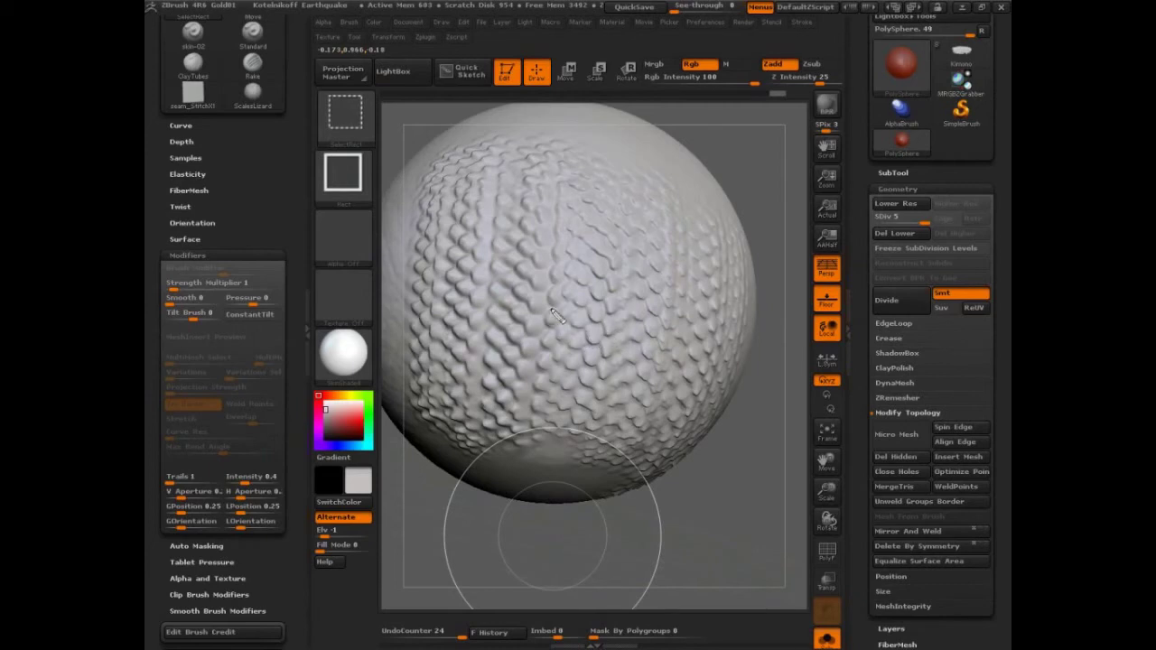
Annotate the sphere with a horizontal surface line, a green brush circle and three white scale profiles with direction arrows.
left_click_drag(392, 296, 788, 297)
left_click_drag(545, 137, 684, 171)
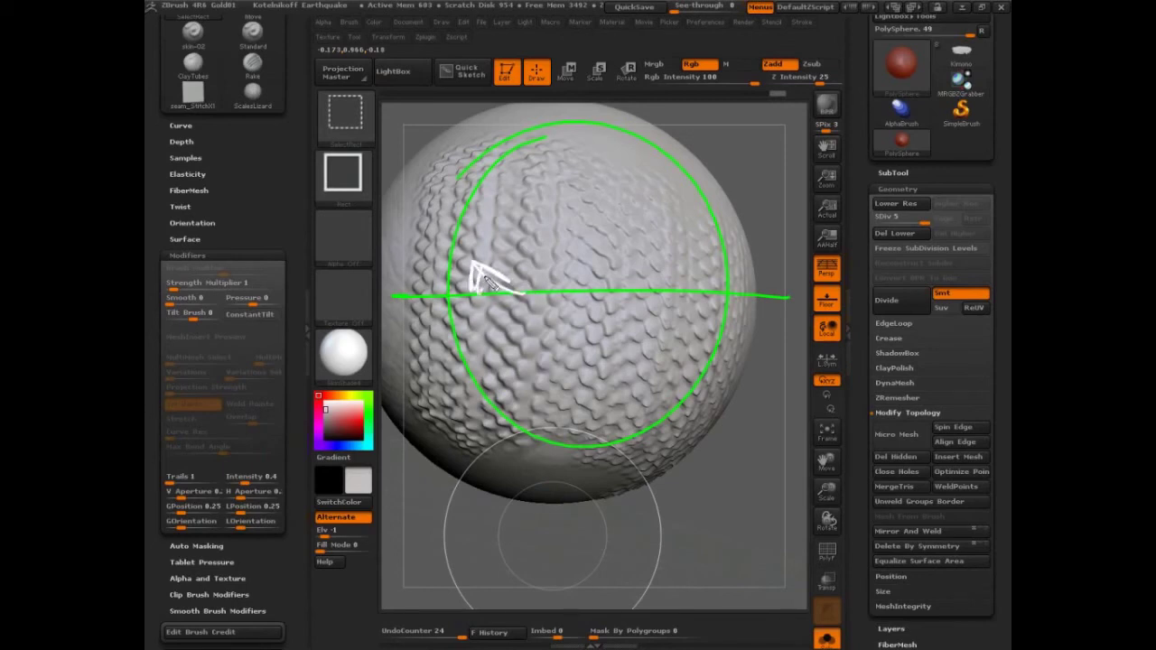
mouse_move(557, 288)
left_mouse_down()
mouse_move(655, 269)
mouse_move(680, 290)
left_mouse_up()
mouse_move(638, 268)
left_mouse_down()
mouse_move(630, 284)
mouse_move(680, 294)
left_mouse_up()
mouse_move(470, 223)
left_mouse_down()
mouse_move(472, 265)
mouse_move(526, 277)
left_mouse_up()
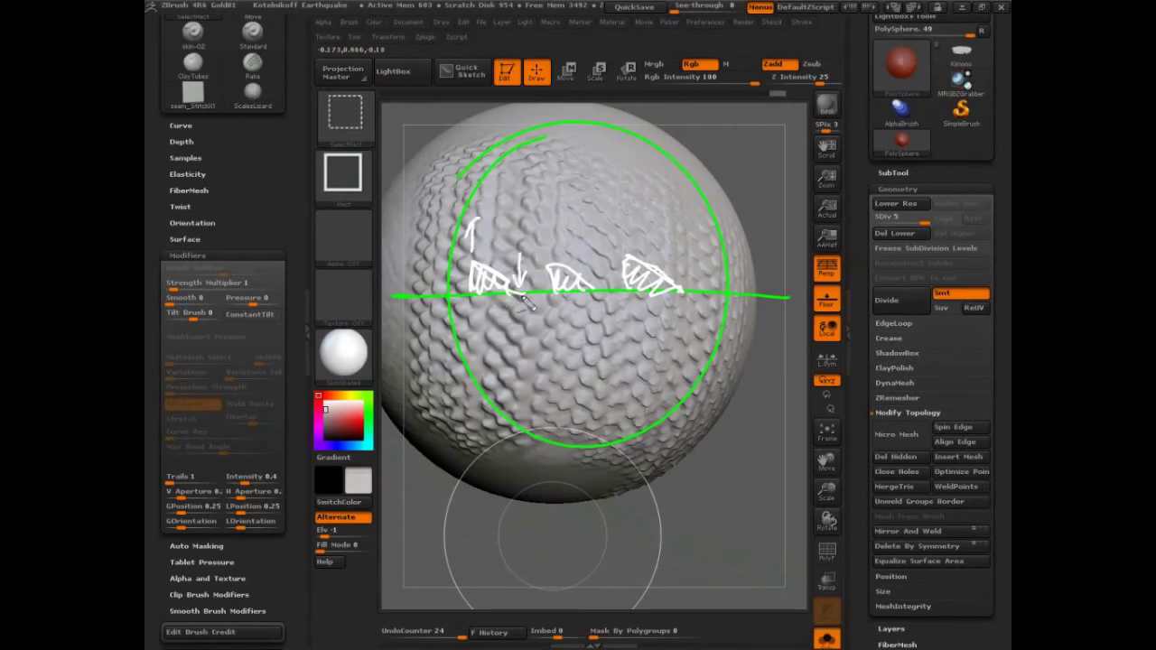
Overlay red tilted profiles and a rotation arrow on the white scale profiles to illustrate tilt, and clear the annotations.
mouse_move(511, 294)
left_mouse_down()
mouse_move(456, 274)
mouse_move(478, 318)
left_mouse_up()
mouse_move(461, 280)
left_mouse_down()
mouse_move(478, 307)
mouse_move(494, 293)
left_mouse_up()
mouse_move(596, 291)
left_mouse_down()
mouse_move(555, 287)
mouse_move(547, 311)
mouse_move(578, 291)
mouse_move(592, 304)
left_mouse_up()
mouse_move(567, 241)
left_mouse_down()
mouse_move(532, 269)
mouse_move(548, 264)
left_mouse_up()
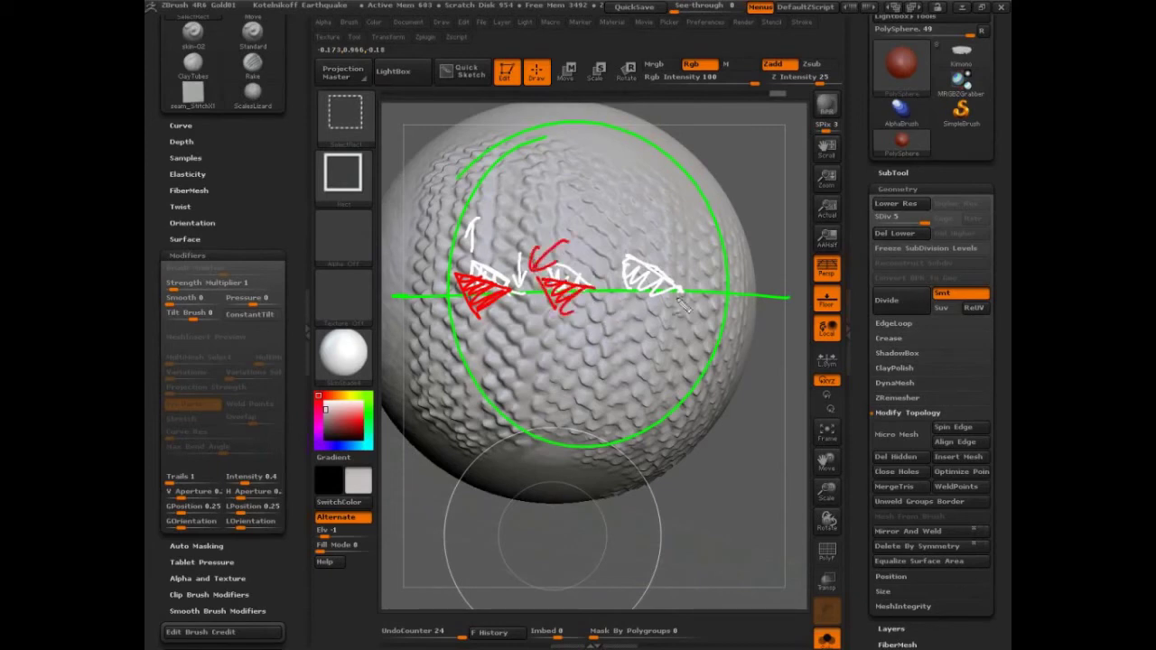
mouse_move(501, 294)
left_mouse_down()
mouse_move(737, 237)
mouse_move(420, 198)
mouse_move(485, 192)
left_mouse_up()
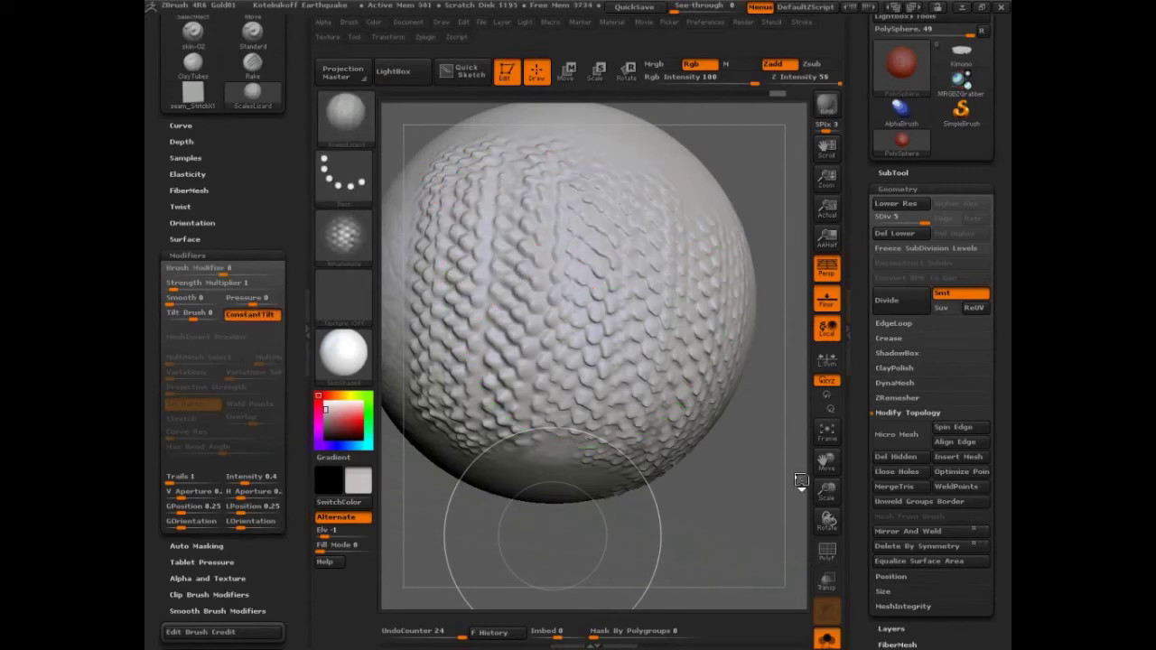
Load the ScalesFish brush from LightBox's brush library.
left_click_drag(803, 480, 762, 465)
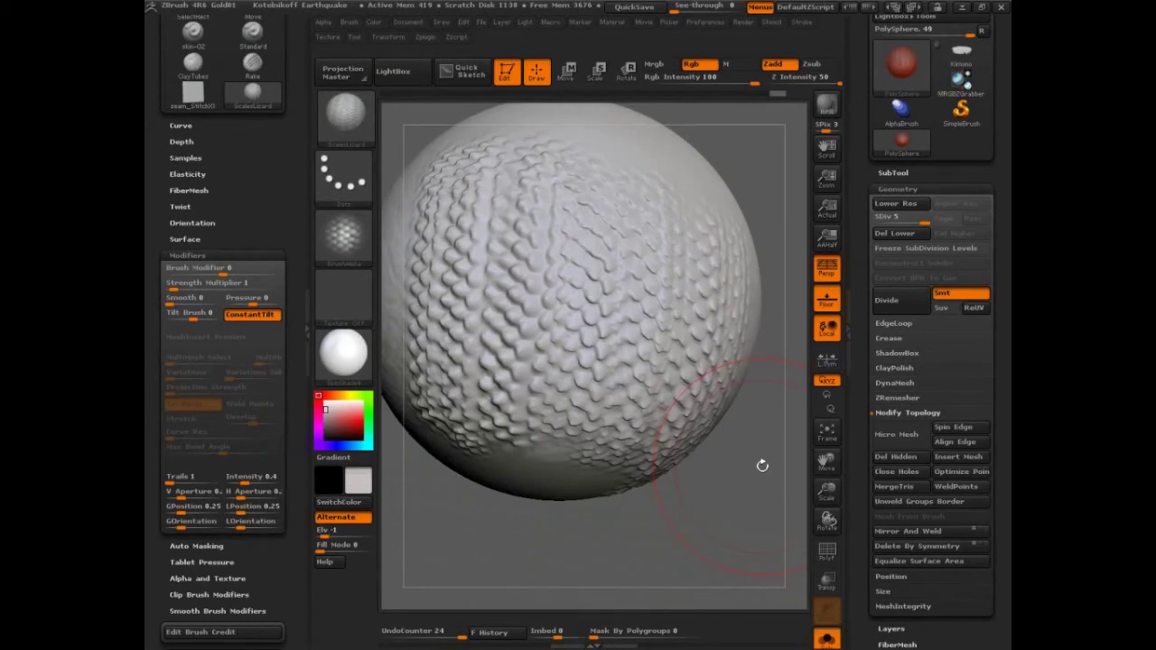
left_click(352, 123)
left_click(397, 81)
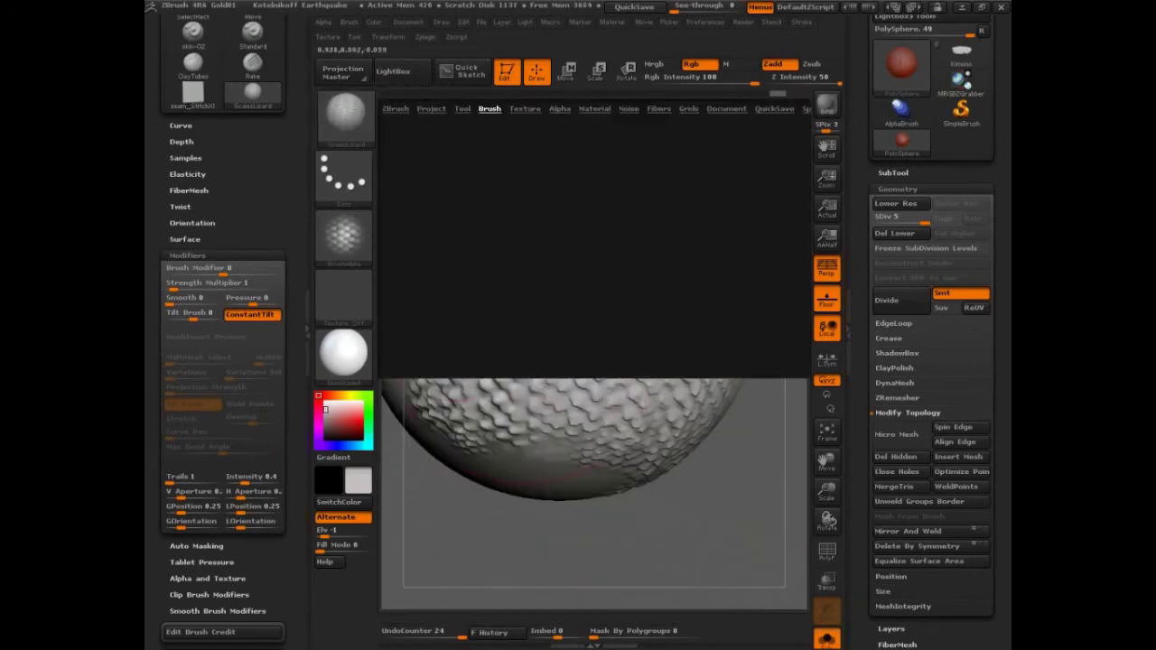
double_click(564, 239)
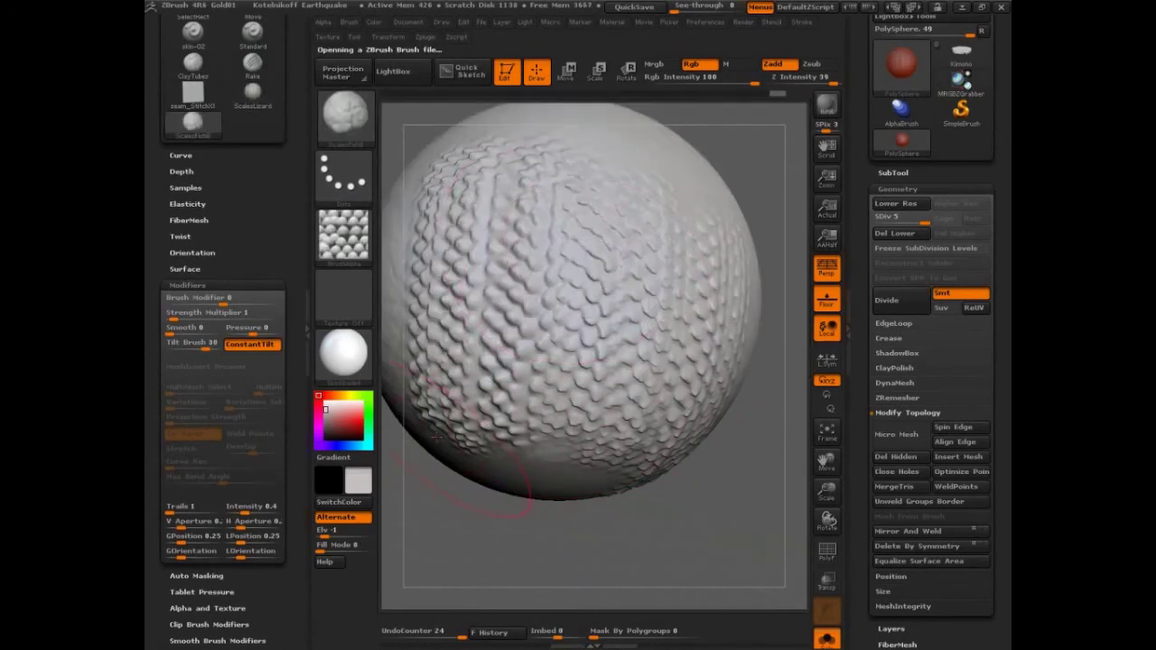
Sculpt four adjoining vertical strokes of overlapping fish scales on an unsculpted side of the sphere with the ScalesFish brush.
mouse_move(542, 532)
left_mouse_down()
mouse_move(495, 532)
mouse_move(749, 546)
left_mouse_up()
left_click_drag(542, 193, 551, 448)
mouse_move(505, 542)
left_mouse_down()
mouse_move(614, 542)
mouse_move(642, 526)
left_mouse_up()
mouse_move(497, 203)
left_mouse_down()
mouse_move(493, 348)
mouse_move(474, 432)
left_mouse_up()
left_click_drag(488, 236, 456, 316)
mouse_move(686, 478)
left_mouse_down("alt")
mouse_move(669, 443)
mouse_move(712, 462)
mouse_move(740, 443)
mouse_move(740, 479)
mouse_move(777, 446)
left_mouse_up("alt")
left_click_drag(492, 212, 474, 352)
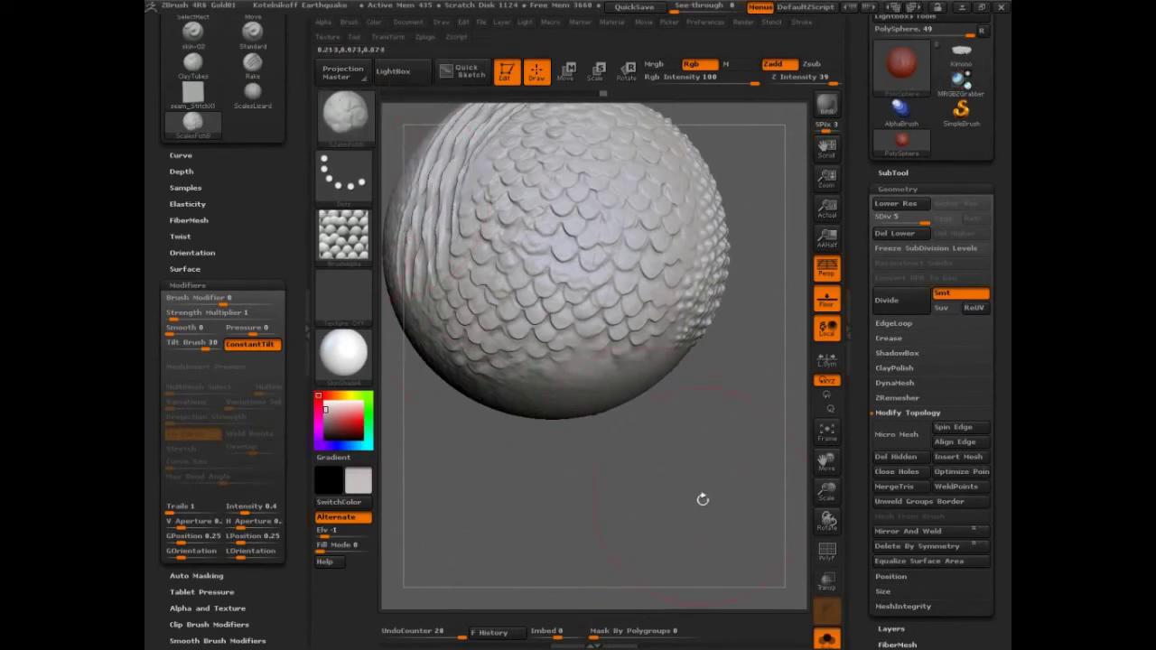
Mark individual fish scales up close with red annotations to explain the overlapping pattern, and clear the annotations.
mouse_move(701, 498)
left_mouse_down("alt")
mouse_move(743, 539)
mouse_move(723, 562)
mouse_move(732, 565)
left_mouse_up("alt")
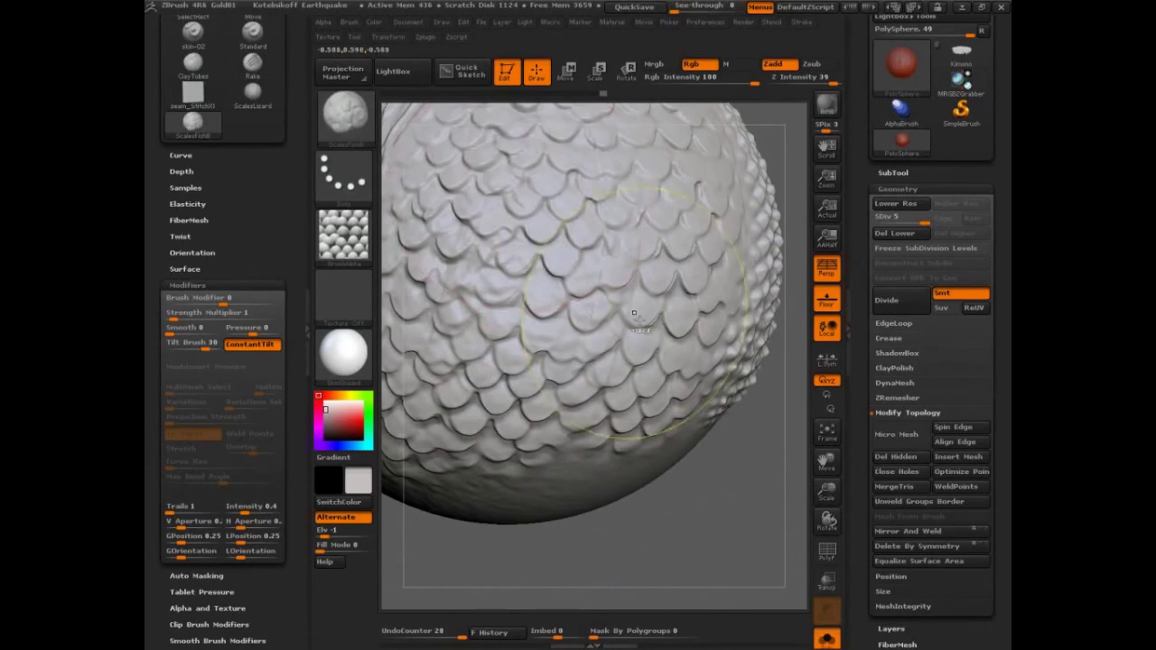
key("ctrl+shift")
mouse_move(514, 198)
left_mouse_down()
mouse_move(525, 195)
mouse_move(517, 204)
left_mouse_up()
left_click_drag(471, 338, 480, 348)
mouse_move(543, 287)
left_mouse_down()
mouse_move(538, 303)
mouse_move(539, 287)
left_mouse_up()
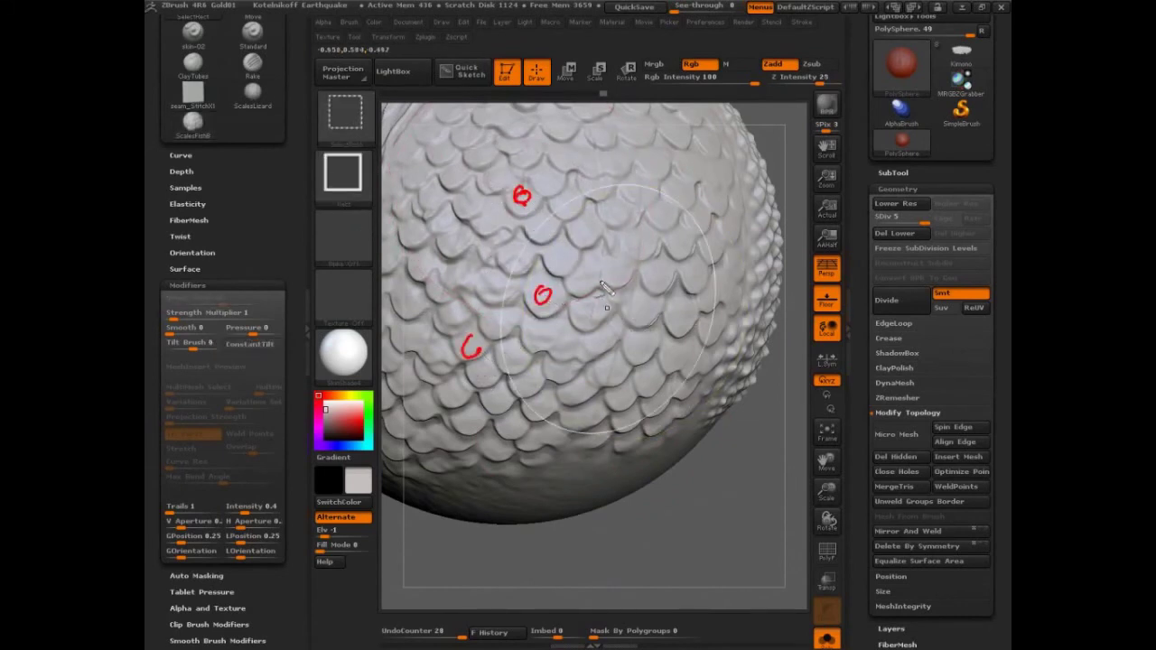
left_click_drag(600, 265, 578, 365)
left_click_drag(574, 310, 645, 323)
key("Escape")
Review the sculpted sphere from other angles and browse the available 3D sculpting brushes.
mouse_move(699, 528)
left_mouse_down()
mouse_move(665, 472)
mouse_move(689, 500)
mouse_move(724, 506)
mouse_move(649, 511)
mouse_move(563, 478)
left_mouse_up()
left_click(348, 113)
left_click(397, 172)
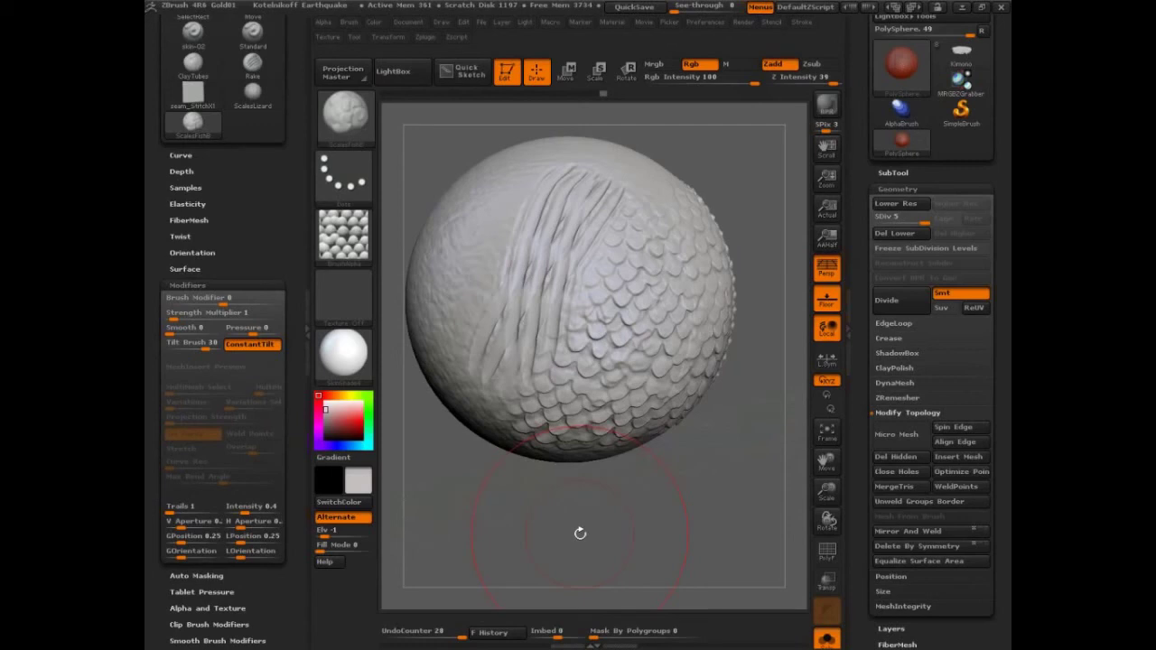
key("ctrl+s")
left_click_drag(558, 516, 514, 474)
left_click(347, 119)
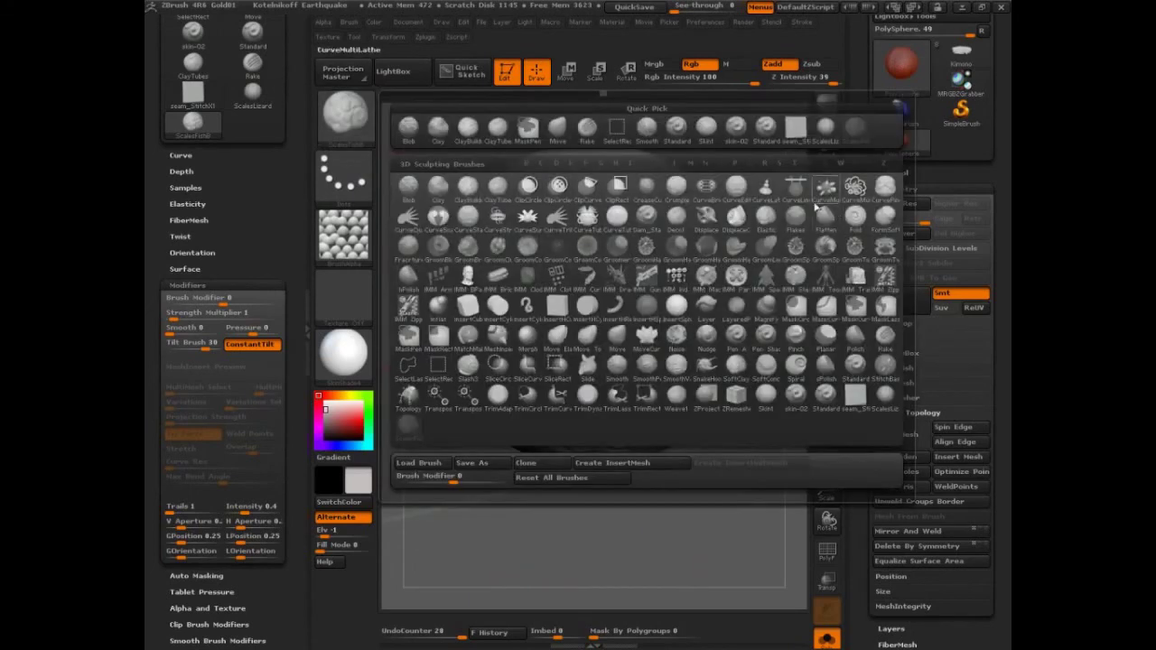
left_click(764, 333)
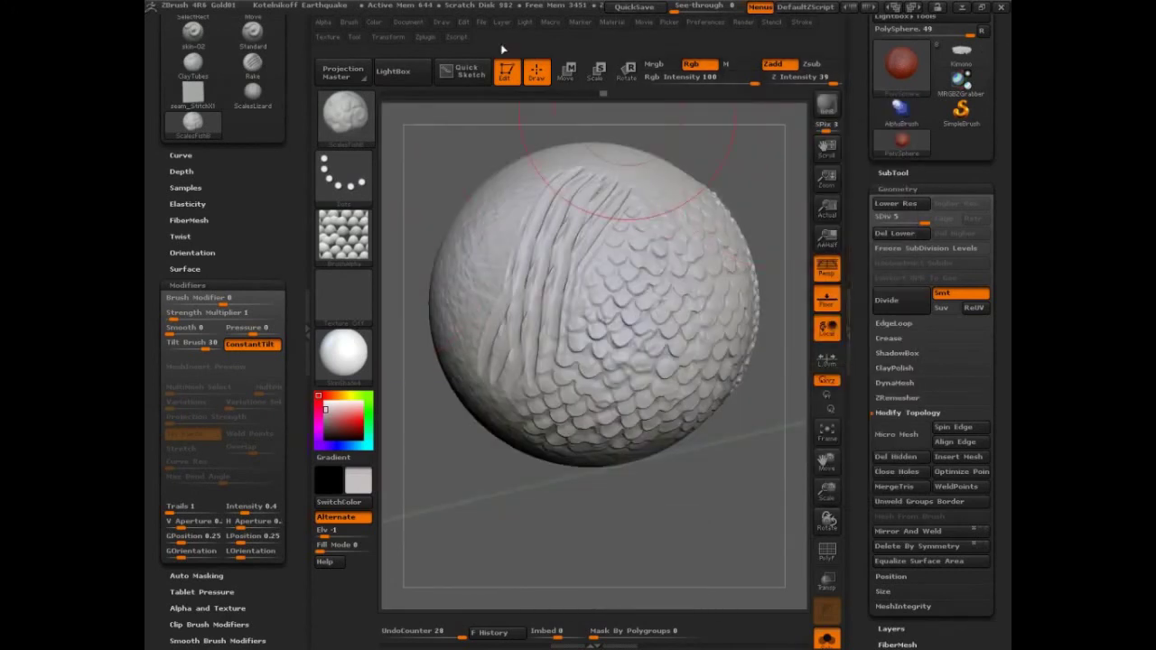